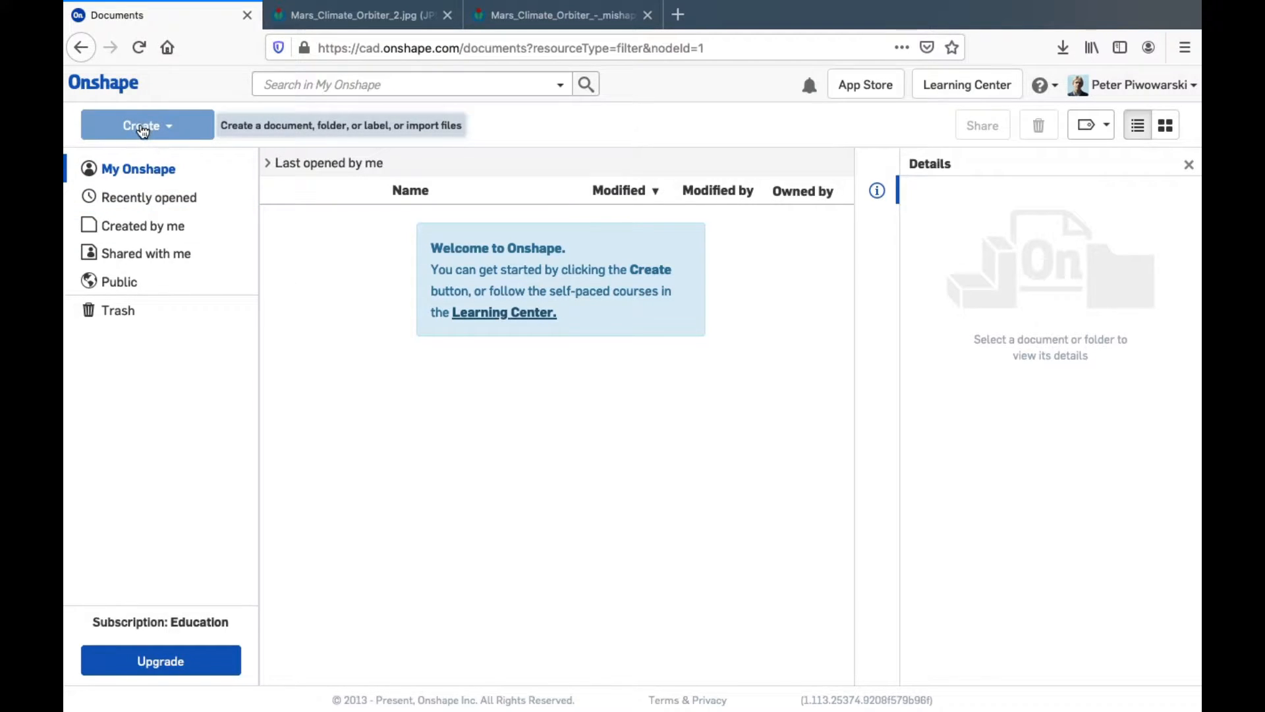
Create a new document named Cover.
left_click(142, 131)
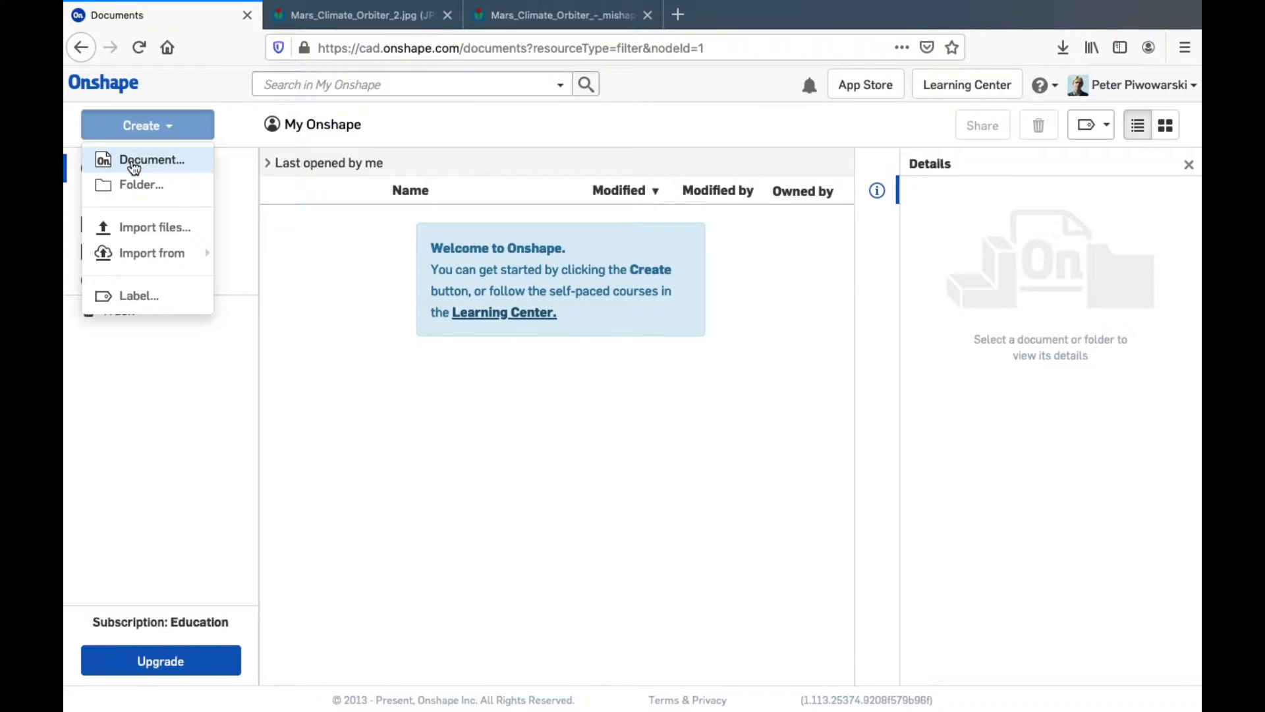
left_click(142, 160)
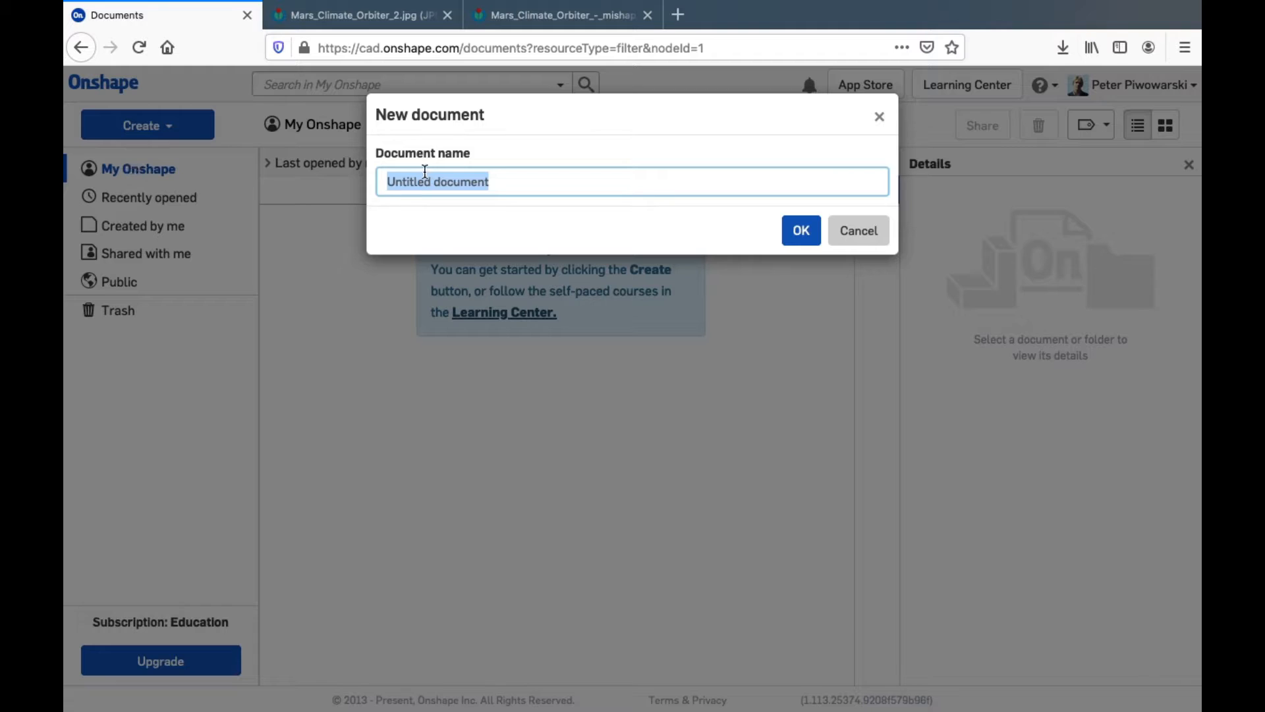
left_click(520, 183)
key("BackSpace")
key("BackSpace")
key("BackSpace")
key("BackSpace")
key("BackSpace")
key("BackSpace")
key("BackSpace")
key("BackSpace")
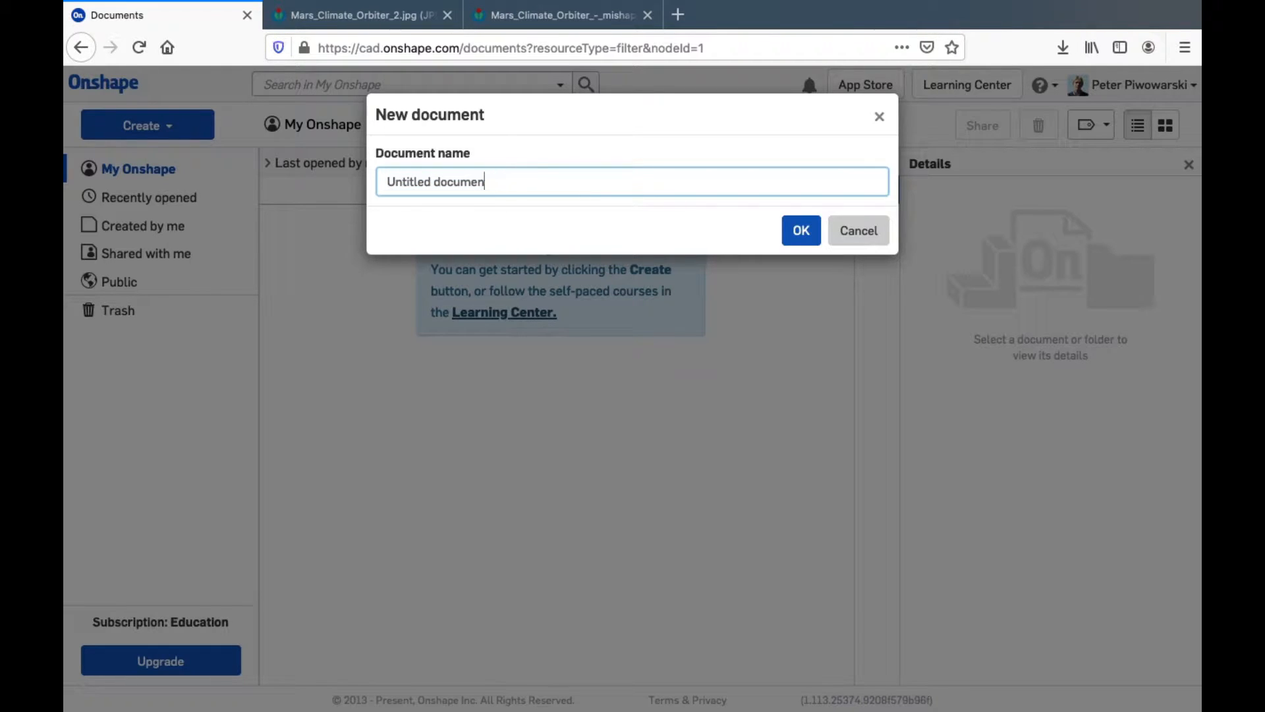
key("BackSpace")
key("BackSpace")
key("BackSpace")
key("BackSpace")
key("BackSpace")
key("BackSpace")
key("BackSpace")
key("BackSpace")
key("BackSpace")
type("Cover")
left_click(800, 229)
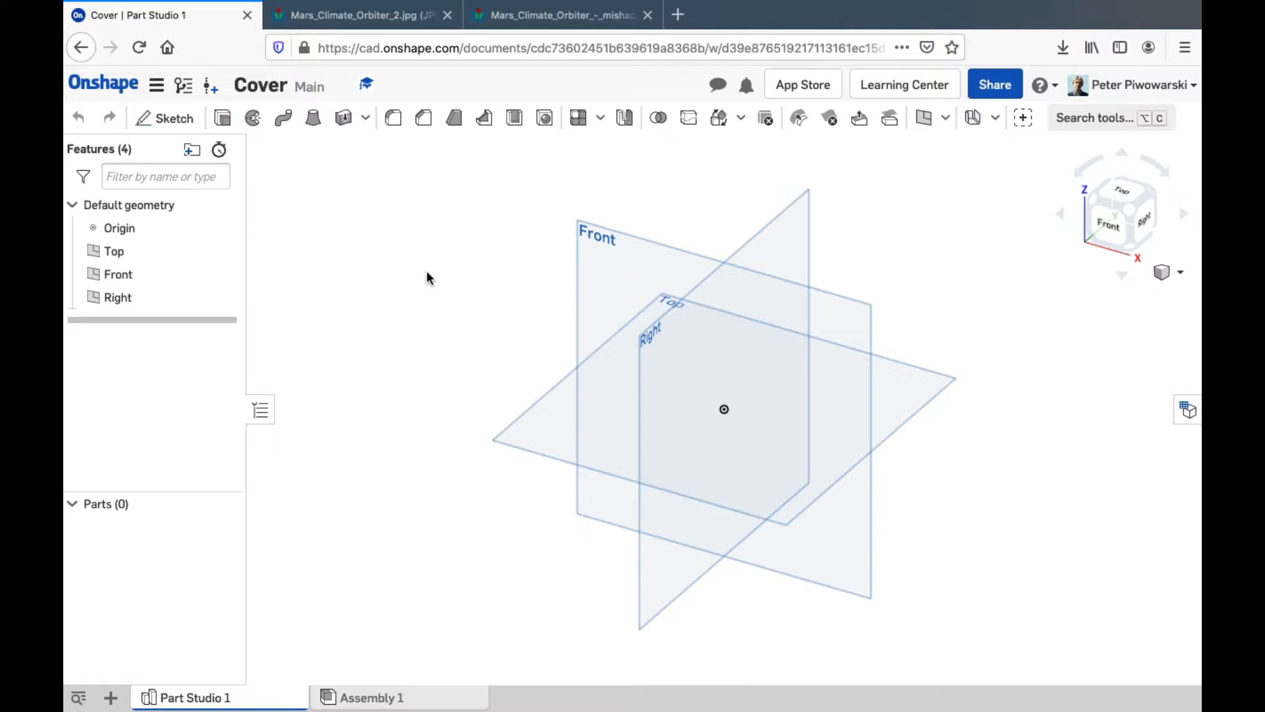
Start a new sketch on the Top plane and move its dialog clear of the feature list.
left_click(162, 123)
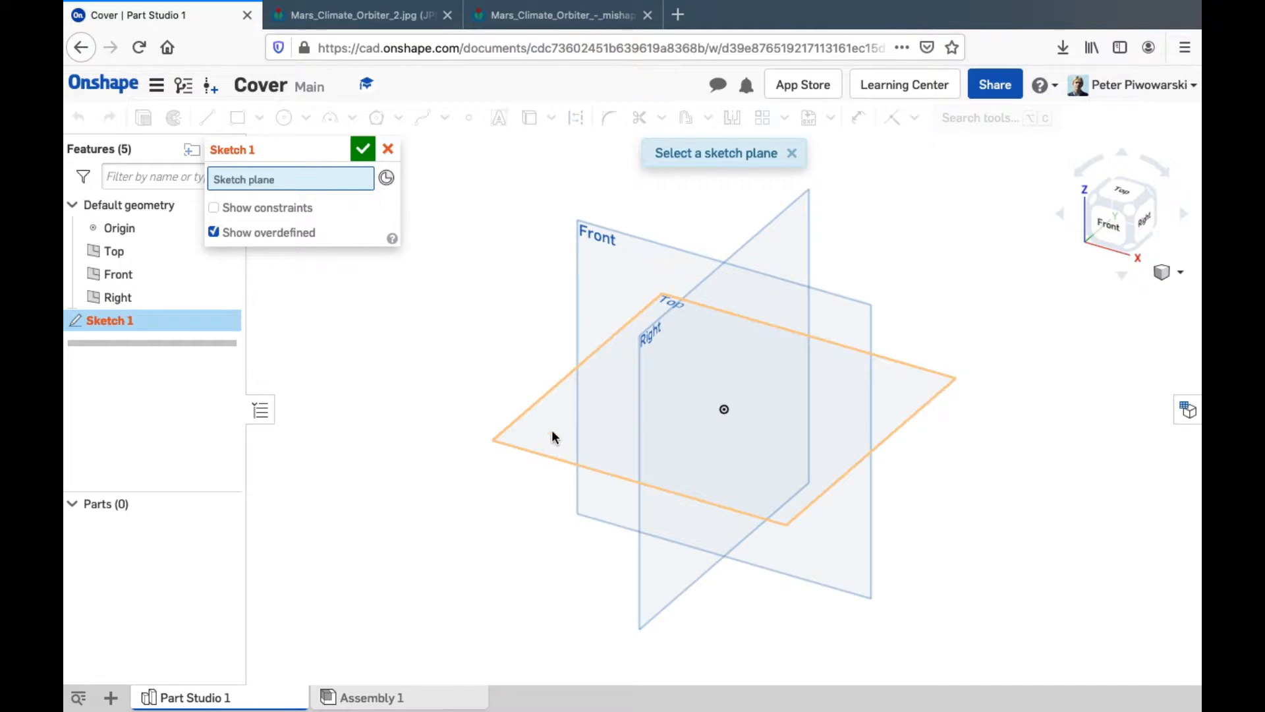
left_click(113, 250)
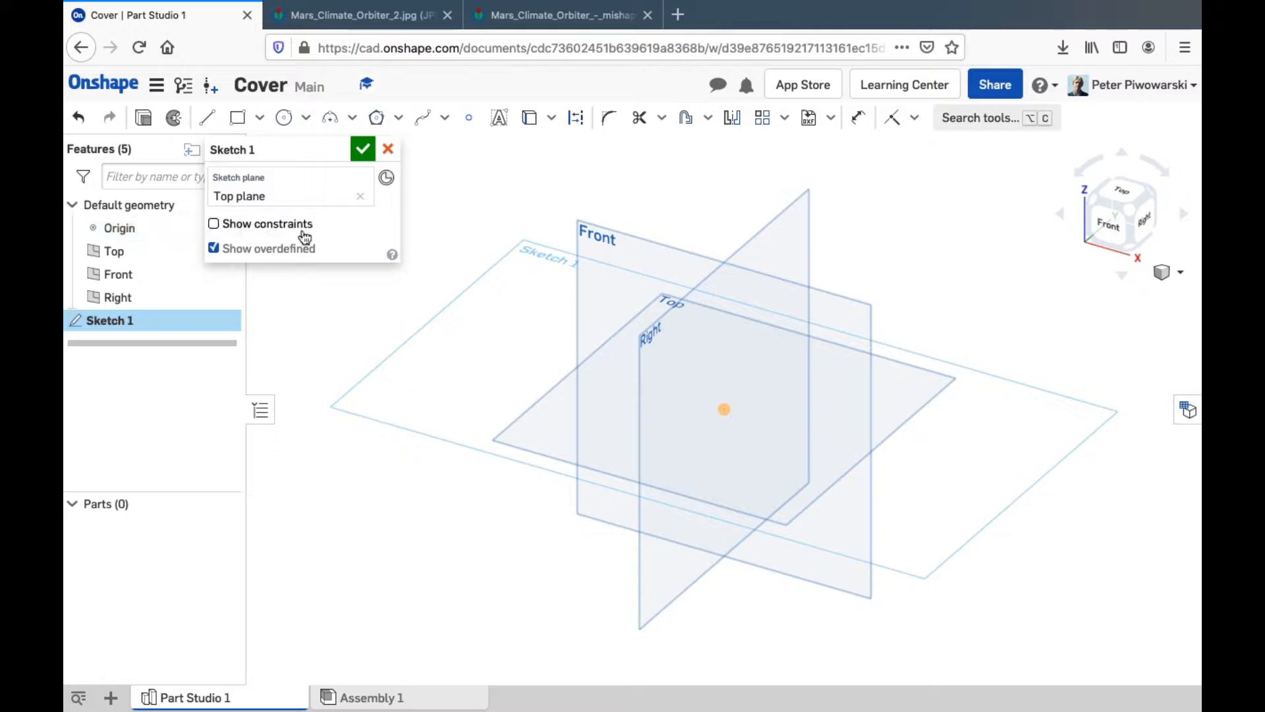
mouse_move(298, 151)
left_mouse_down()
mouse_move(201, 299)
mouse_move(196, 469)
left_mouse_up()
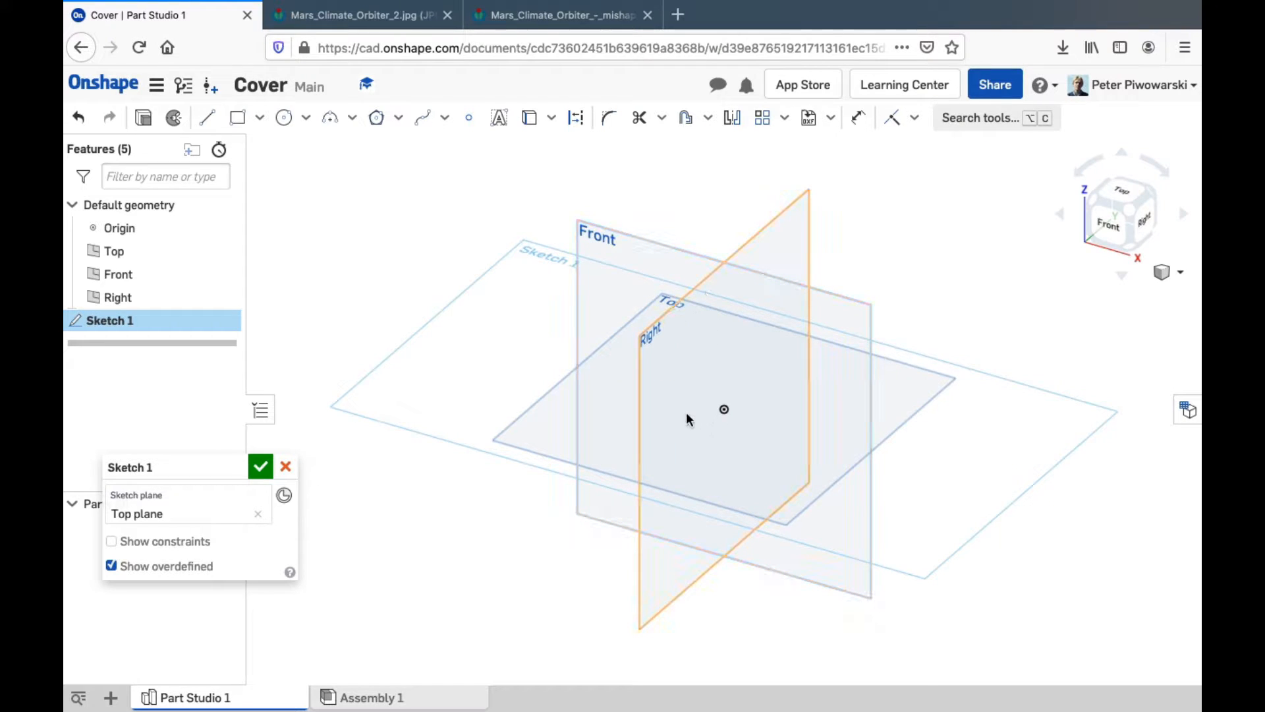
Examine the default planes and the sketch plane closer up, farther away, shifted sideways and from a slightly rotated angle.
scroll(686, 419, "down", 5)
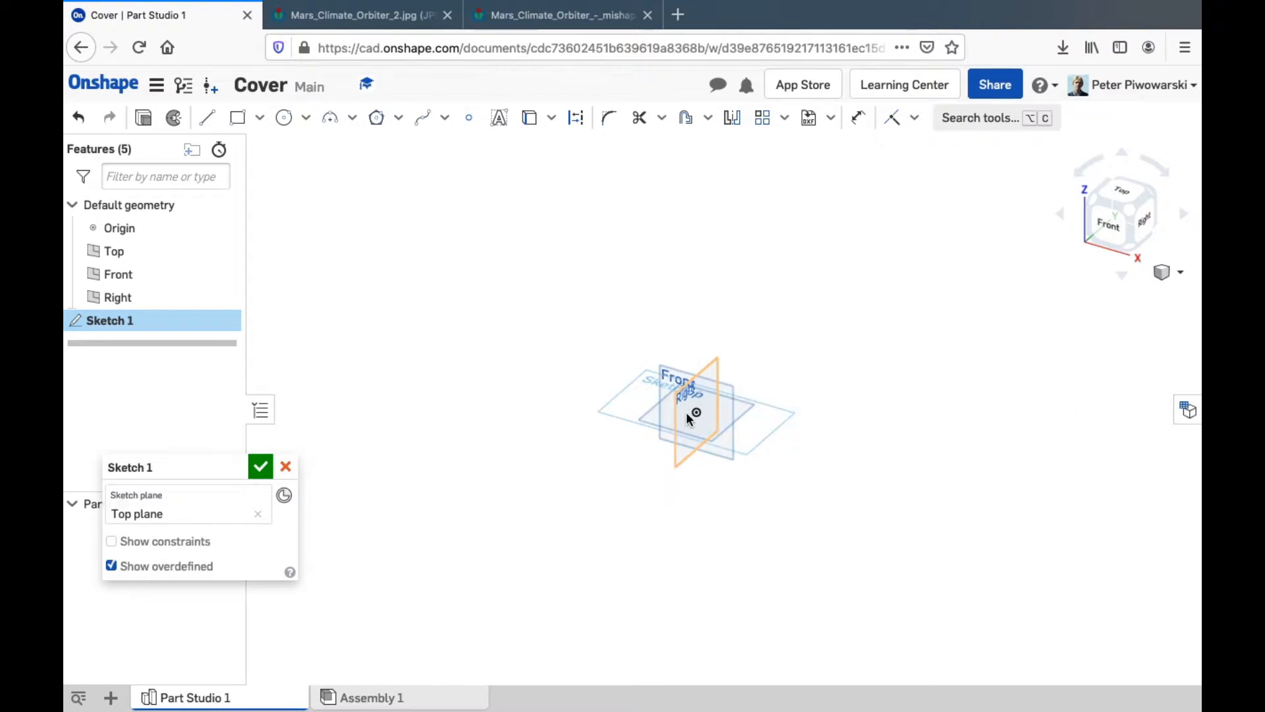
scroll(686, 419, "up", 10)
scroll(686, 419, "down", 1)
scroll(686, 413, "down", 5)
scroll(686, 414, "up", 5)
scroll(686, 412, "down", 6)
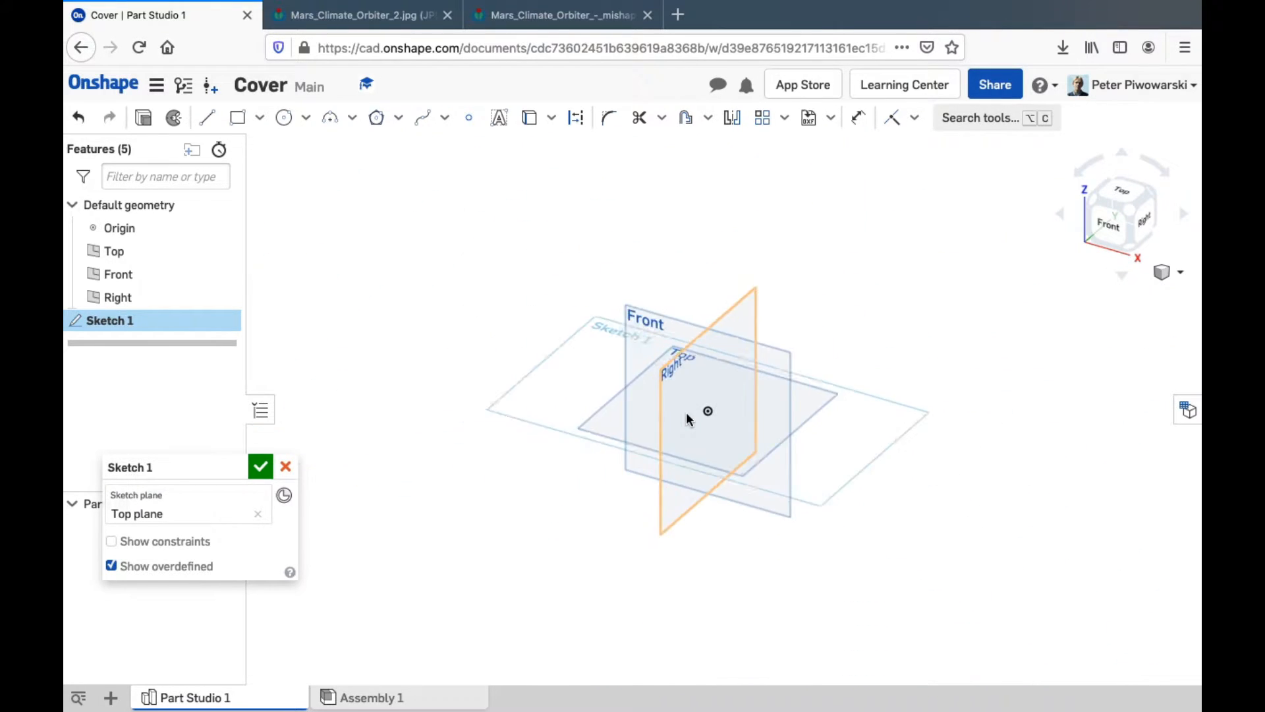
scroll(686, 412, "up", 1)
scroll(698, 409, "up", 4)
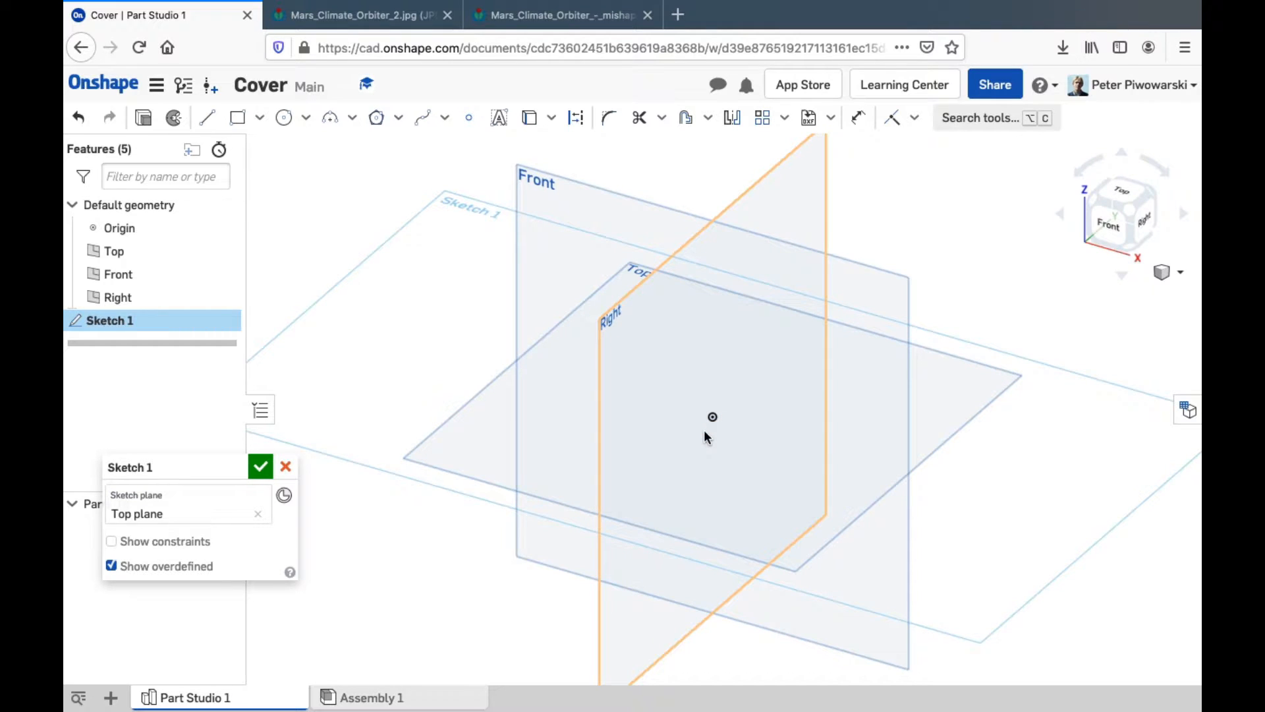
middle_click_drag(703, 429, 746, 431)
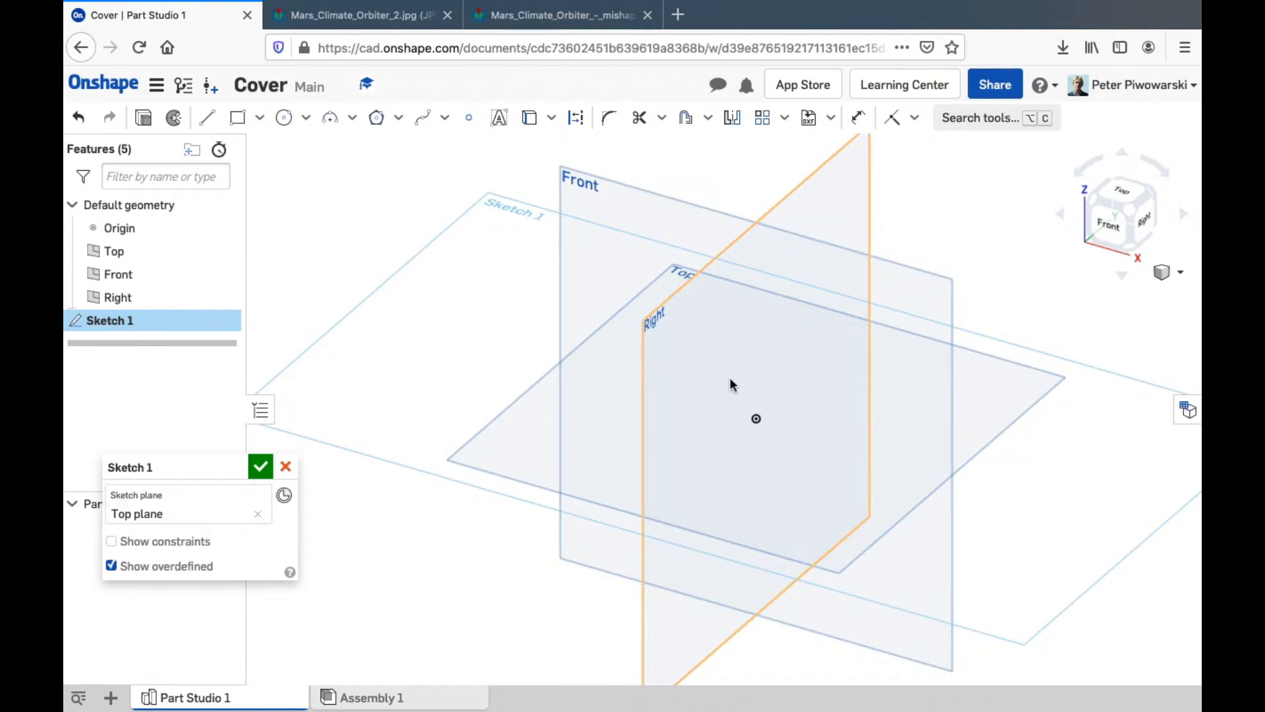
mouse_move(692, 393)
right_mouse_down()
mouse_move(718, 468)
mouse_move(702, 461)
mouse_move(670, 369)
mouse_move(667, 385)
mouse_move(639, 390)
mouse_move(677, 407)
mouse_move(747, 397)
mouse_move(713, 413)
mouse_move(681, 390)
mouse_move(638, 387)
mouse_move(679, 392)
mouse_move(690, 404)
mouse_move(673, 410)
mouse_move(690, 398)
mouse_move(667, 391)
mouse_move(681, 404)
right_mouse_up()
key("n")
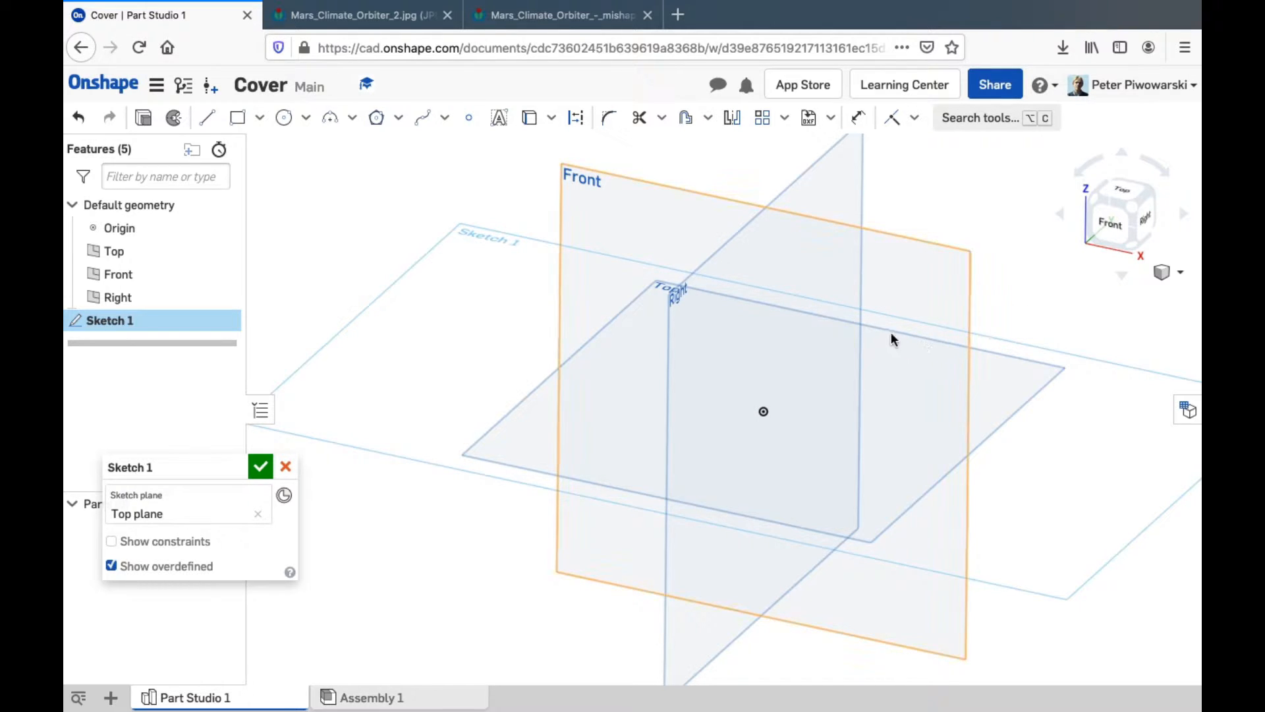
Inspect the planes from a corner angle and the Right, Top and Front views, ending on an upright Front view.
left_click(1093, 199)
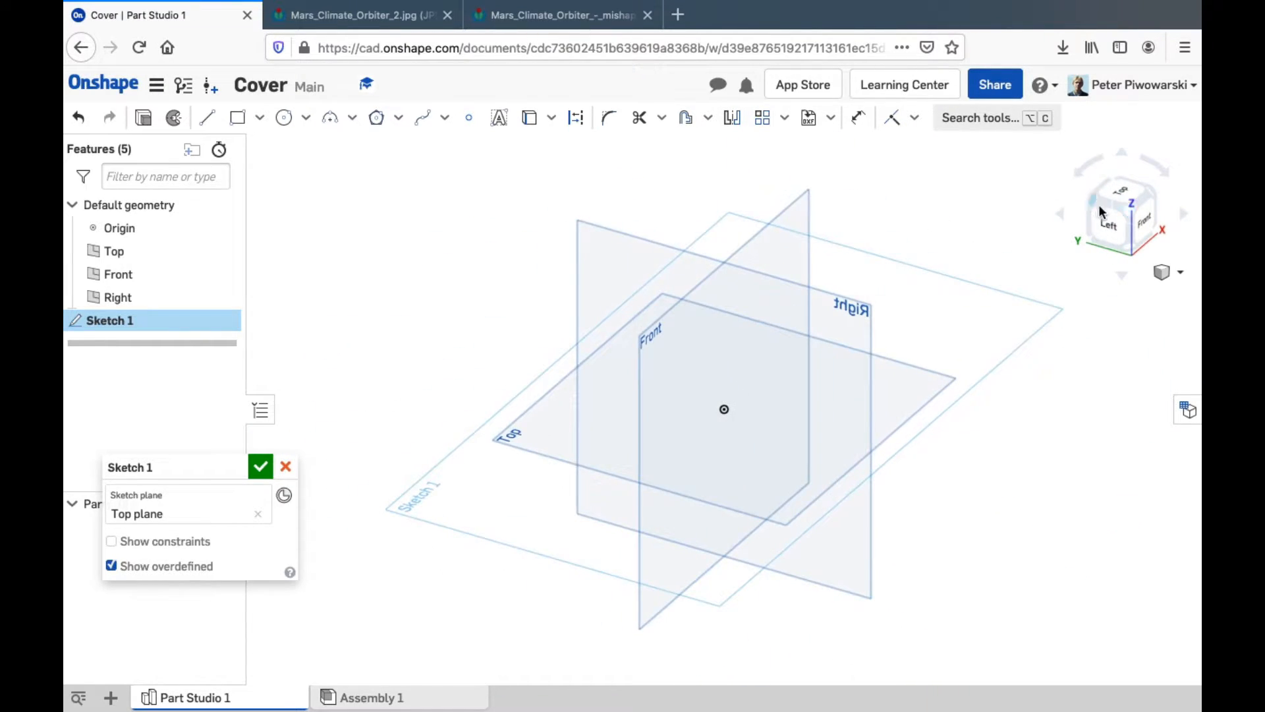
left_click(1111, 219)
left_click(1124, 191)
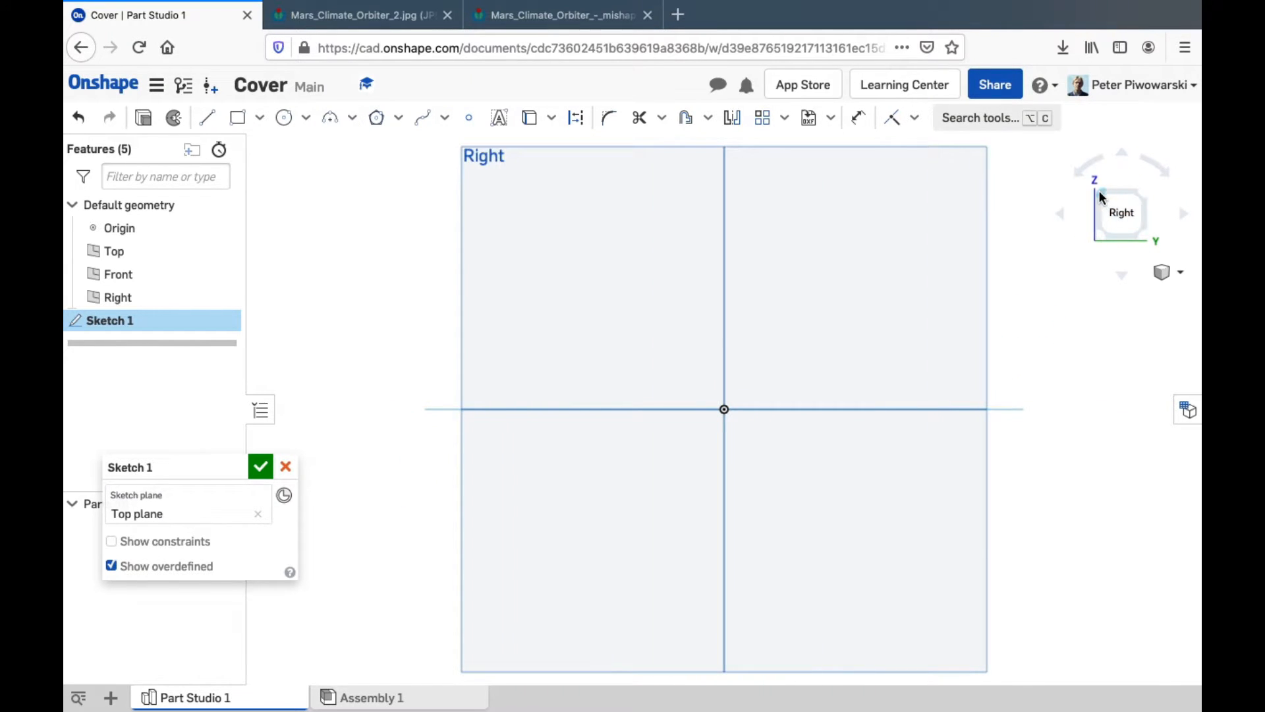
left_click(1114, 197)
left_click(1116, 197)
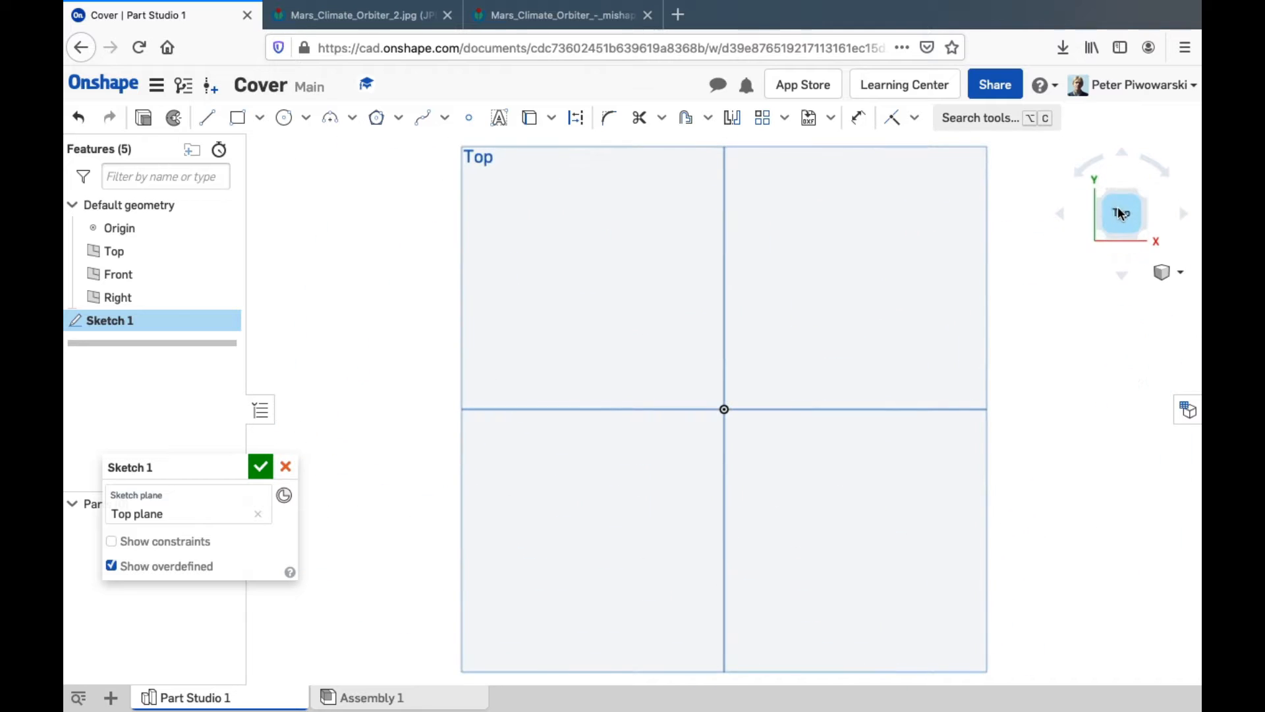
left_click(1123, 273)
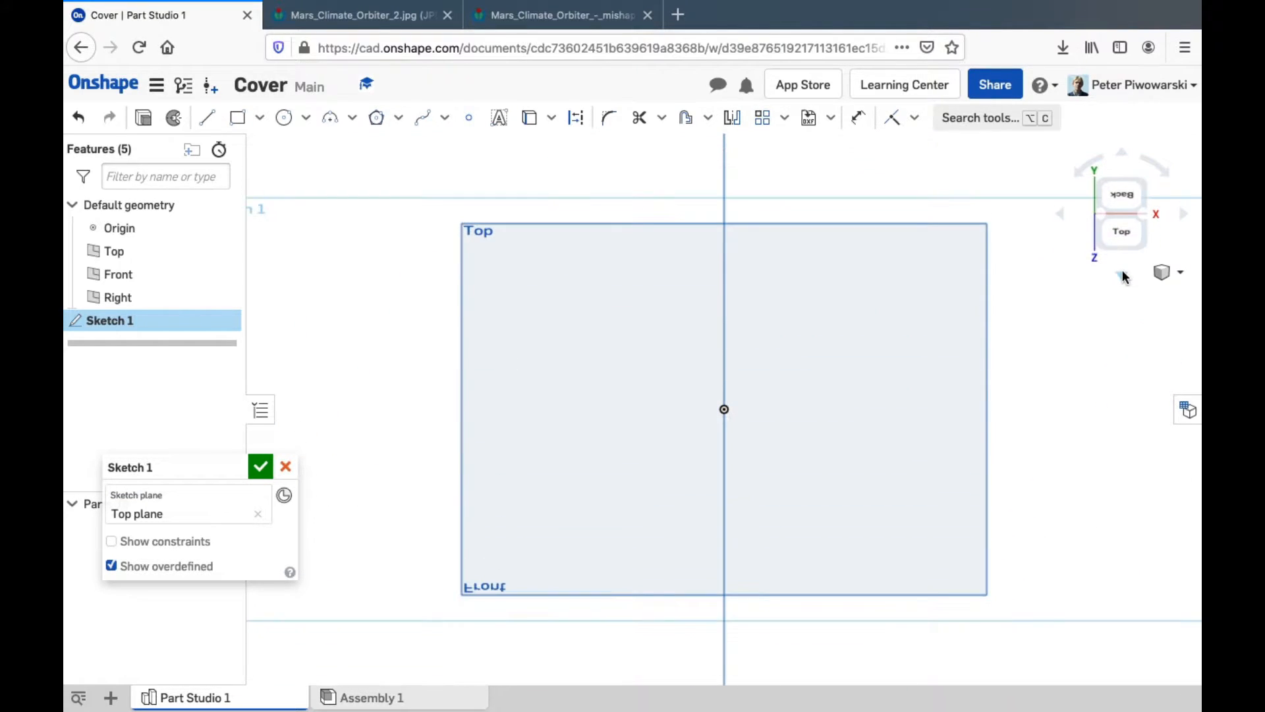
left_click(1124, 157)
left_click(1124, 157)
left_click(1153, 164)
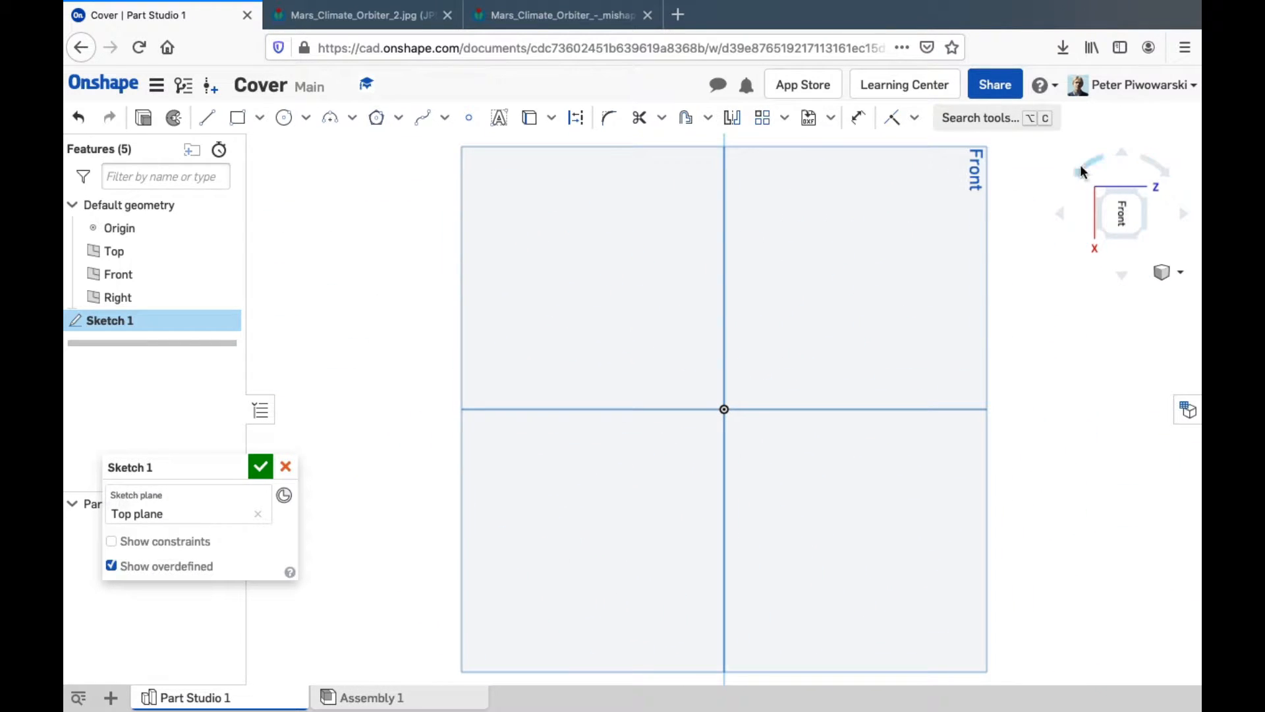
left_click(1081, 170)
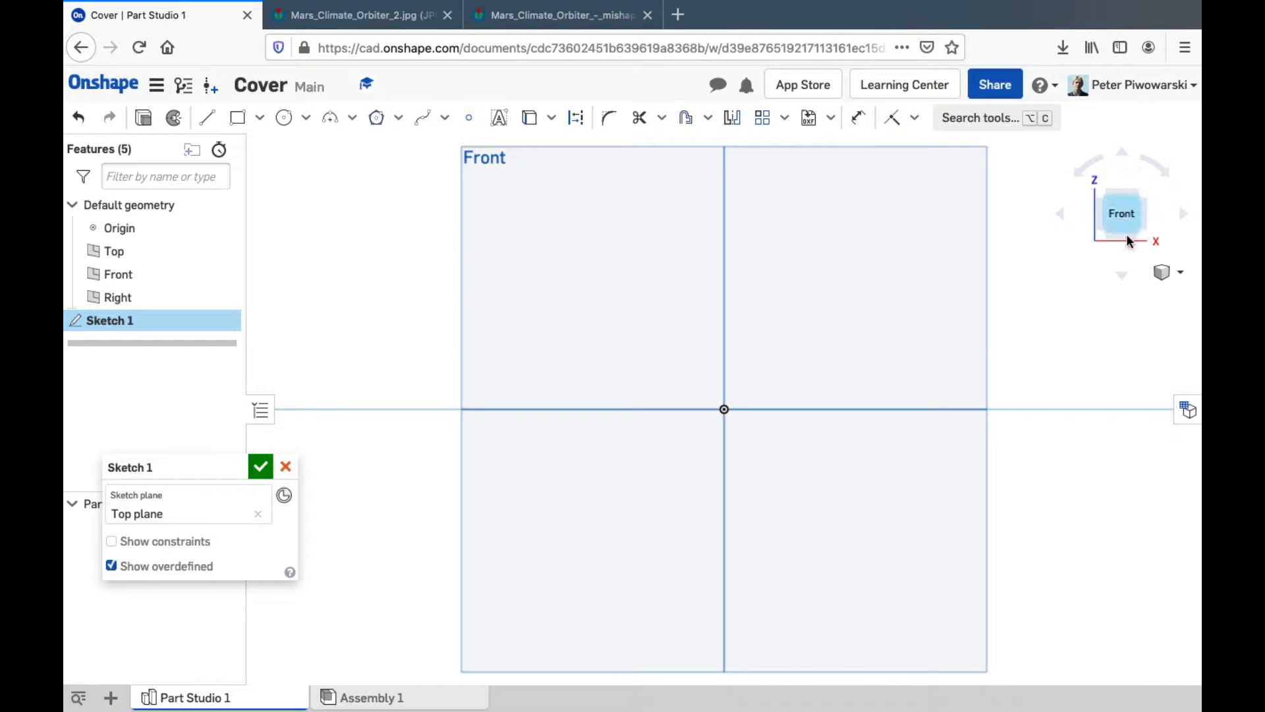
Compare the planes in Isometric, Trimetric and Dimetric views, fitting the dimetric view to the window.
left_click(1167, 273)
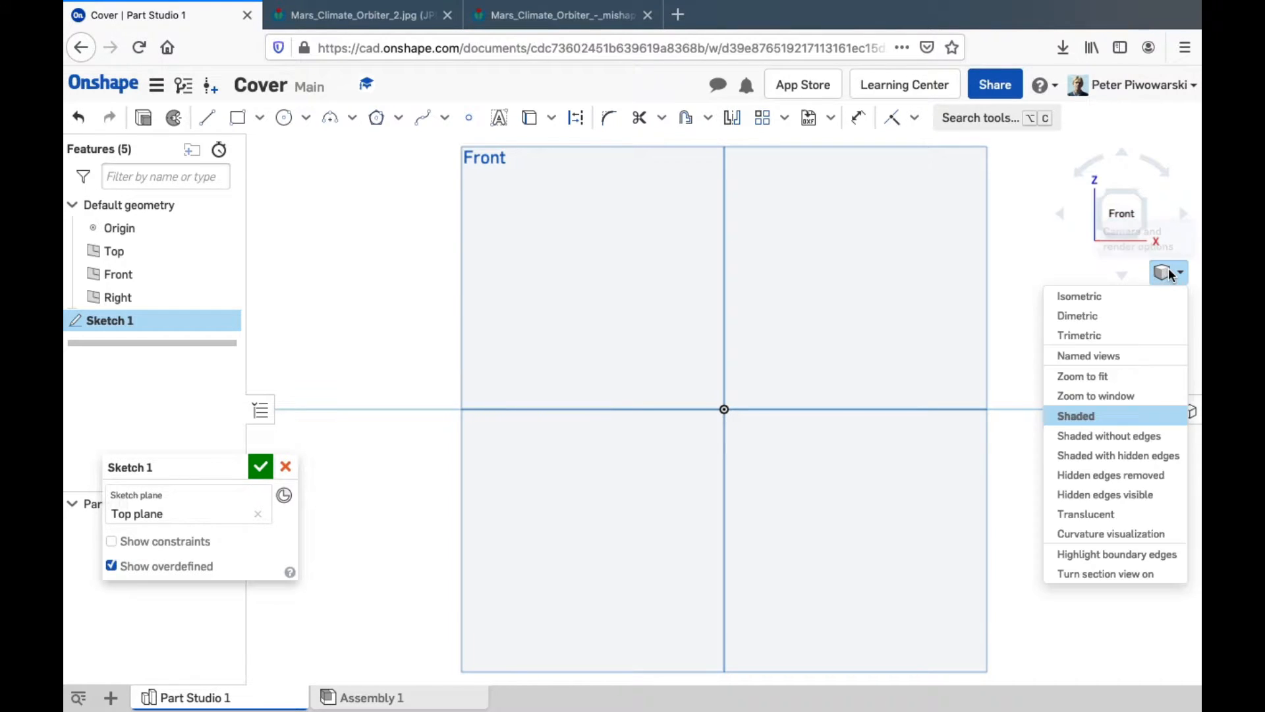
left_click(1075, 296)
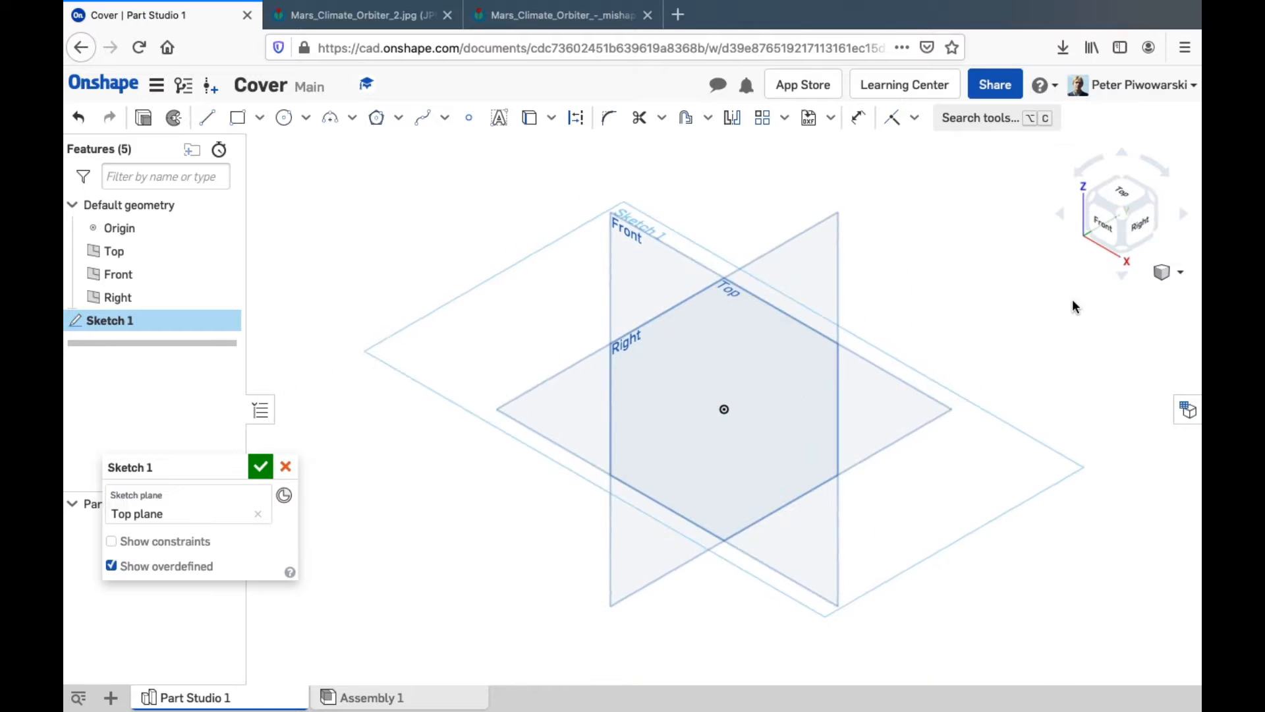
left_click(1167, 272)
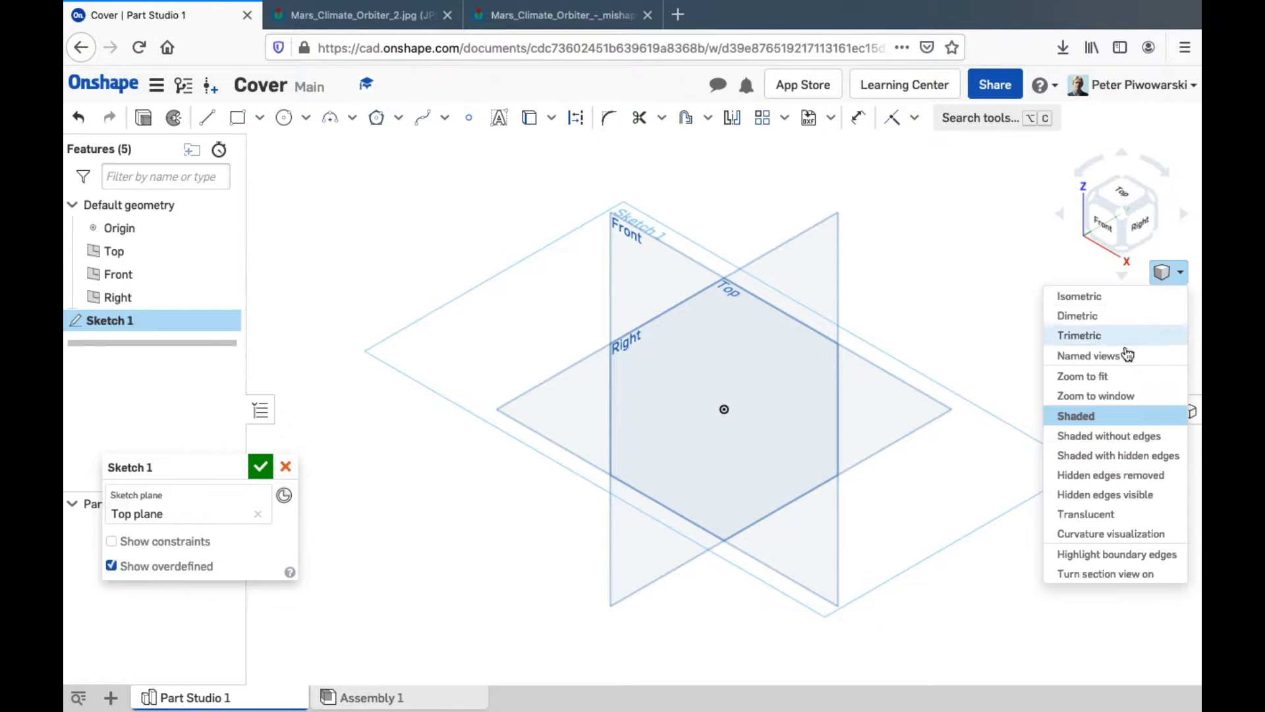
left_click(1103, 338)
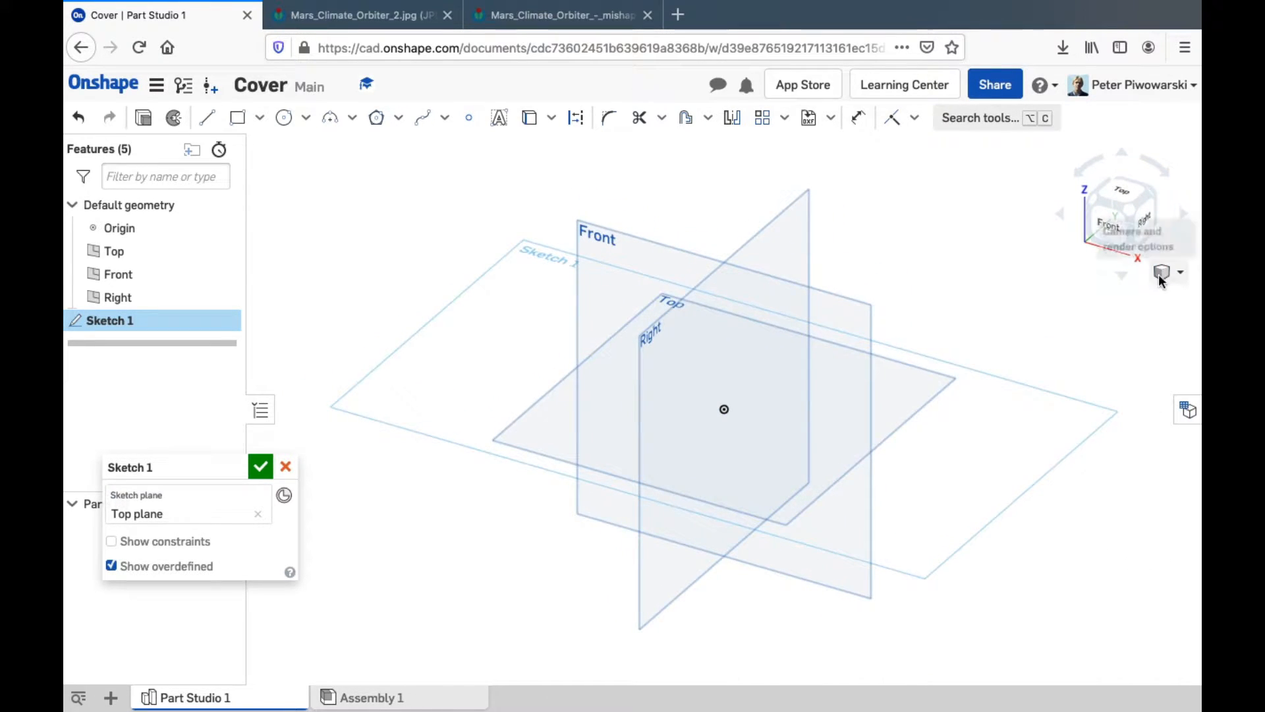
left_click(1165, 272)
left_click(1107, 317)
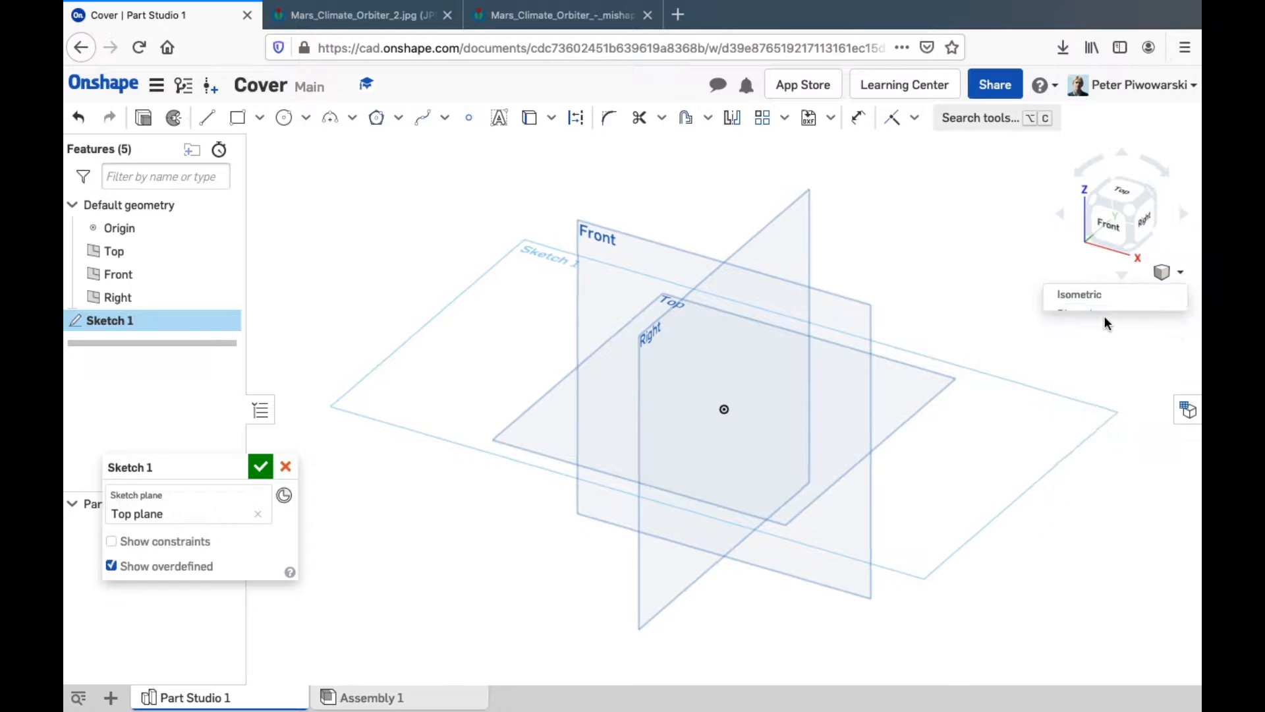
left_click(1163, 272)
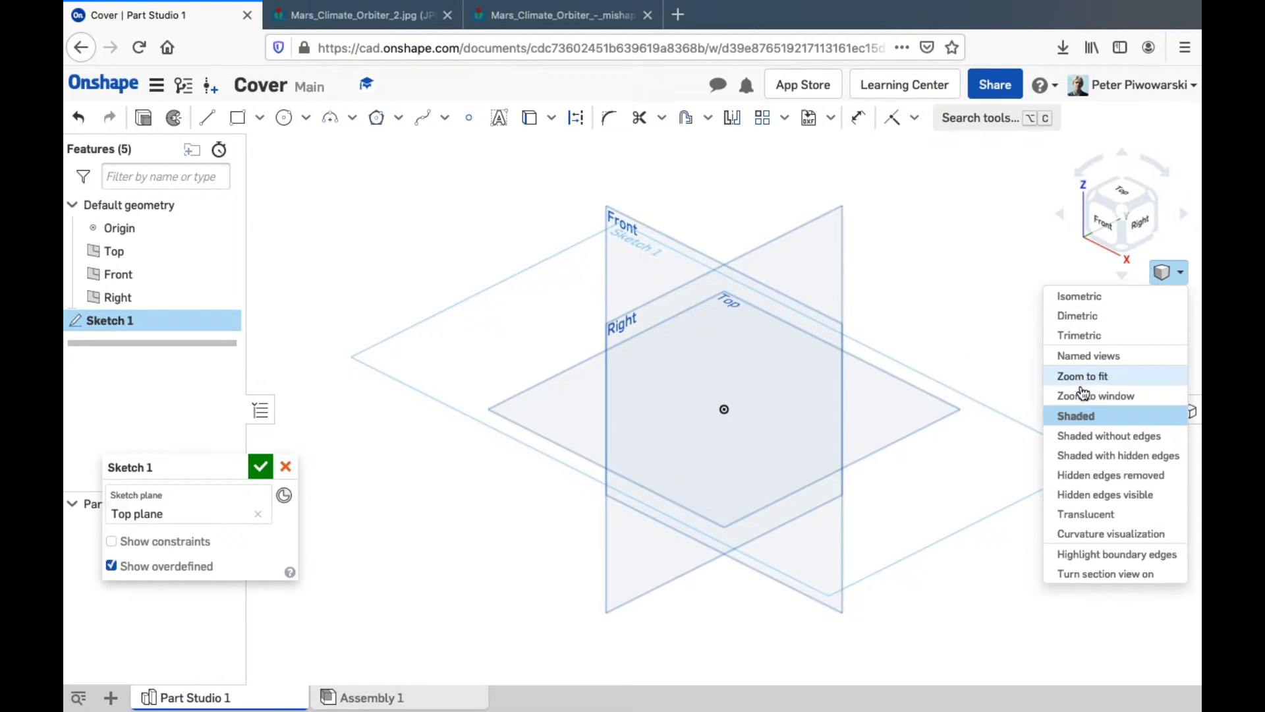
left_click(1074, 377)
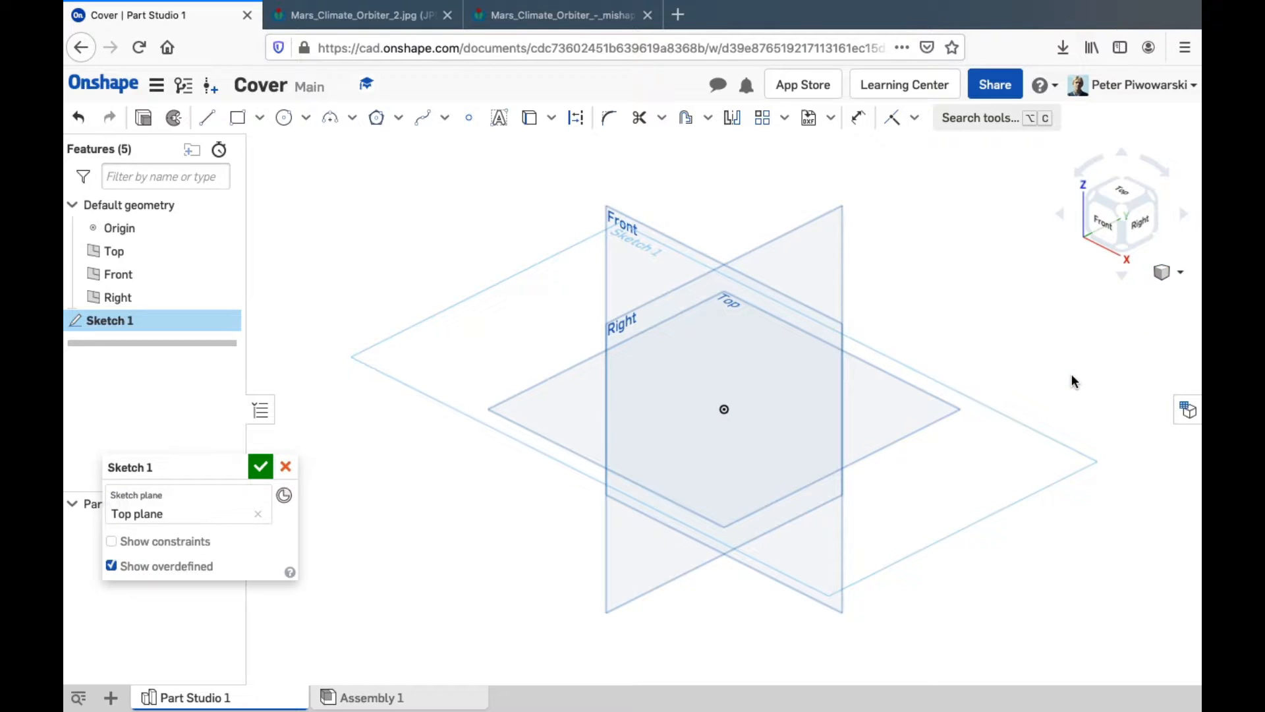
Zoom far out and back in until the planes are lost, and recover them with Zoom to fit.
scroll(1123, 347, "down", 10)
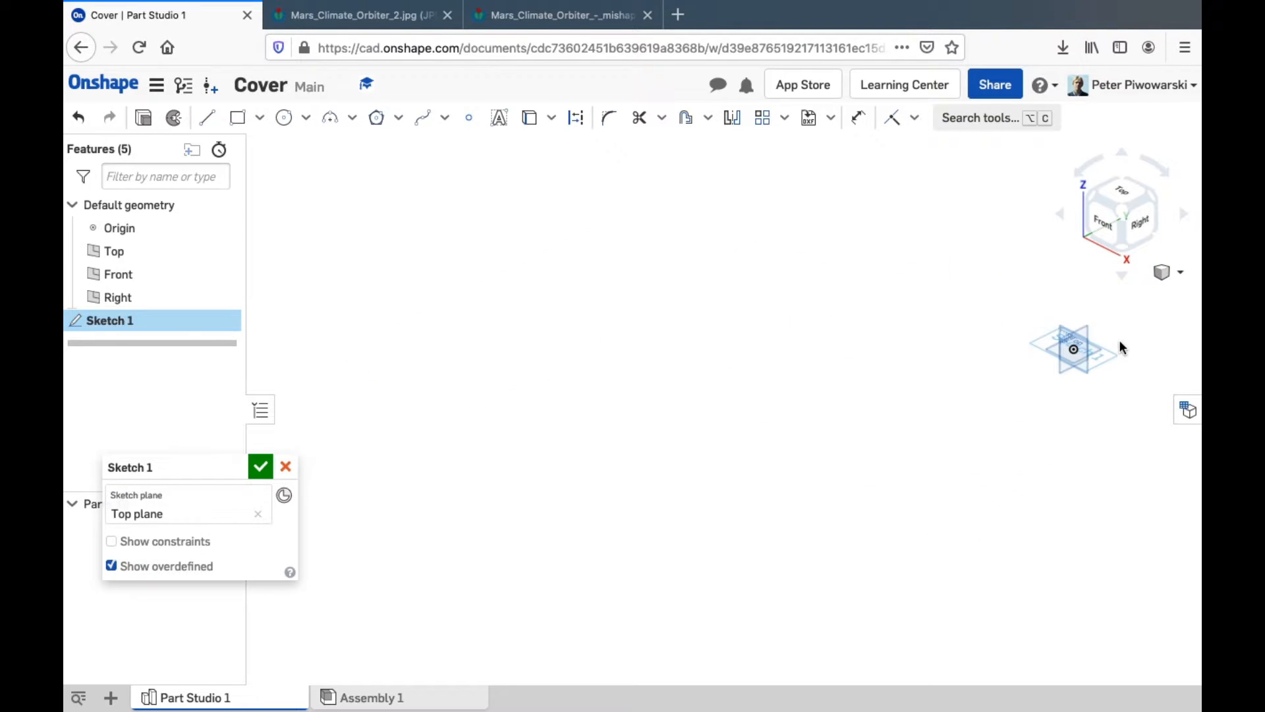
scroll(933, 396, "up", 10)
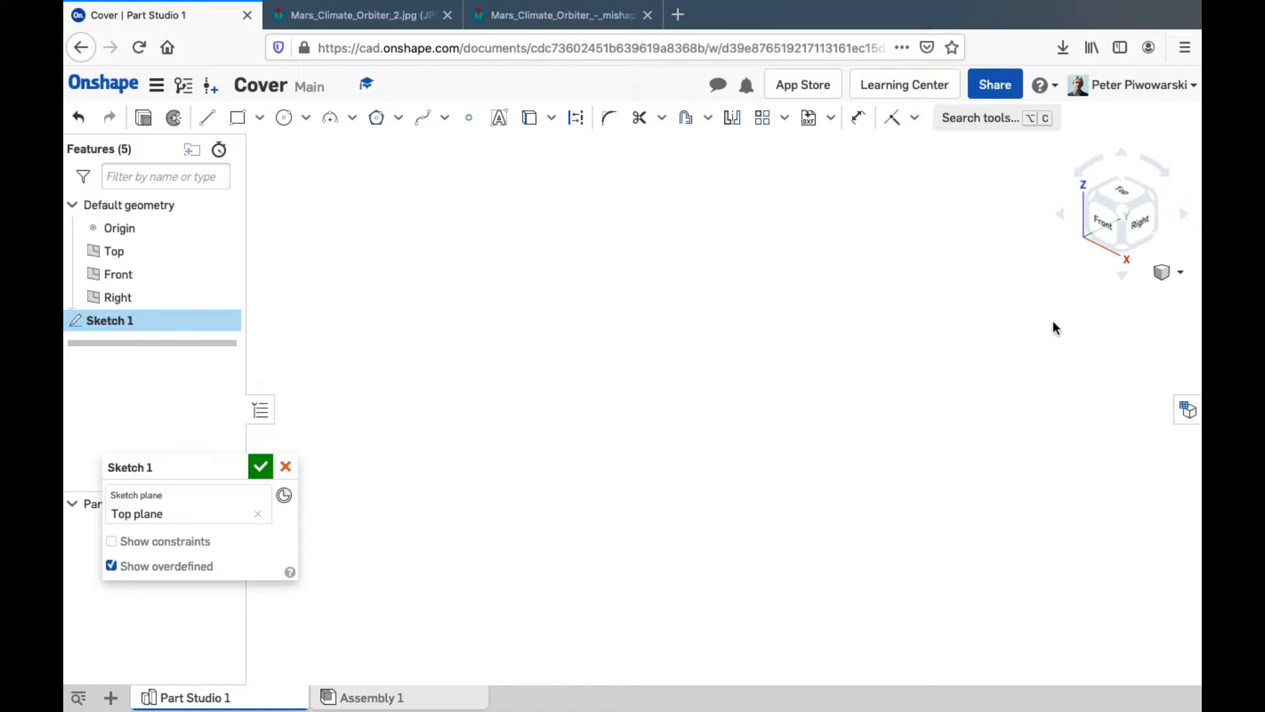
left_click(1172, 276)
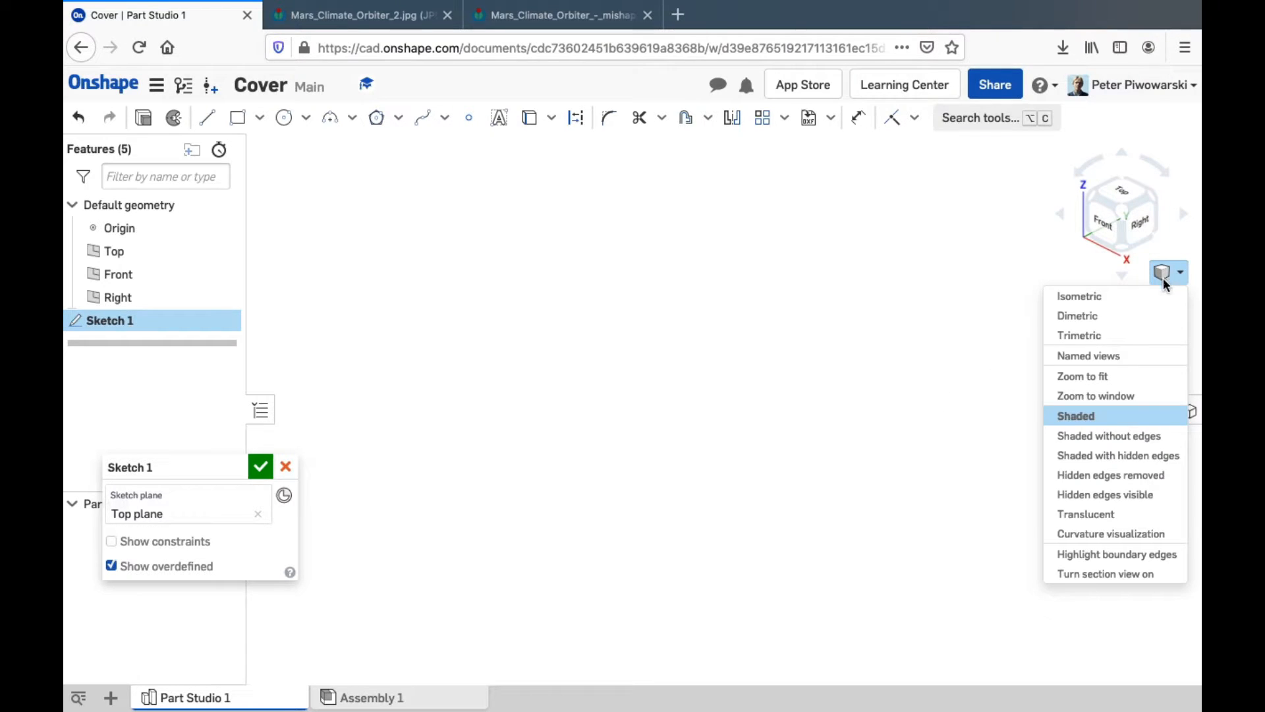
left_click(1101, 377)
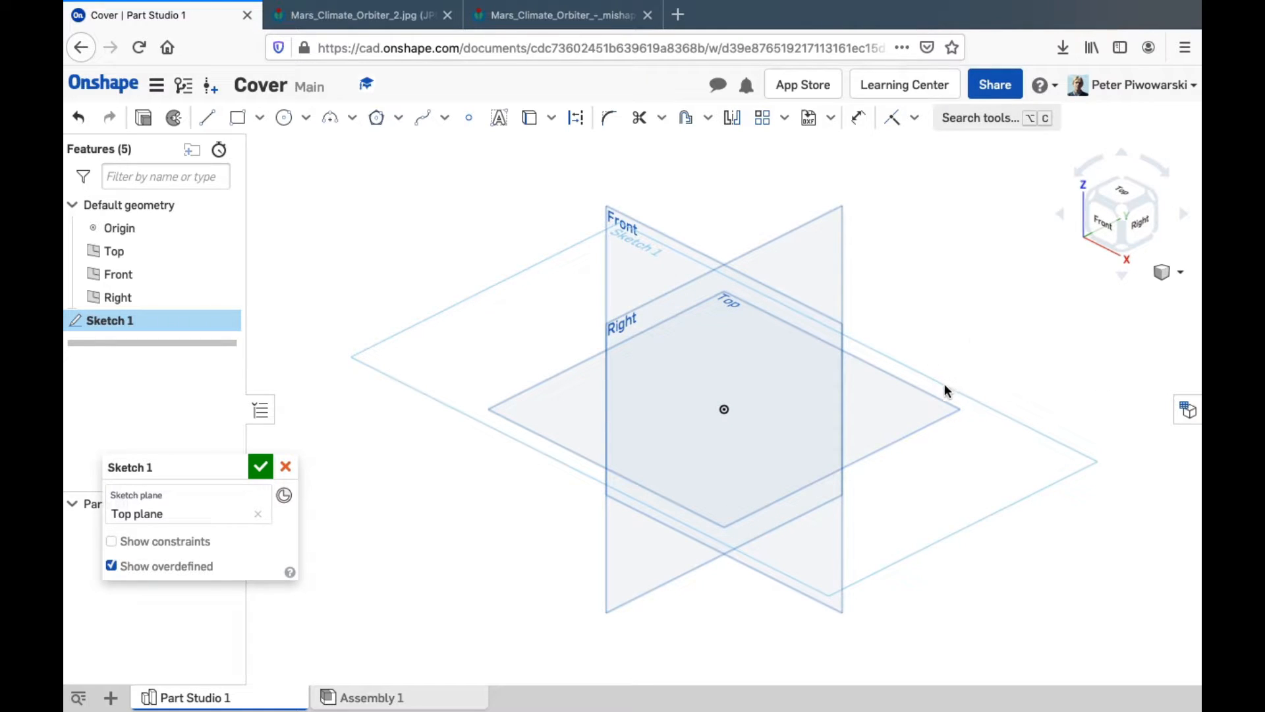
Looking straight at the Top plane, sketch a center point rectangle on the origin, about 6.9 wide and 3.89 high.
left_click(1122, 192)
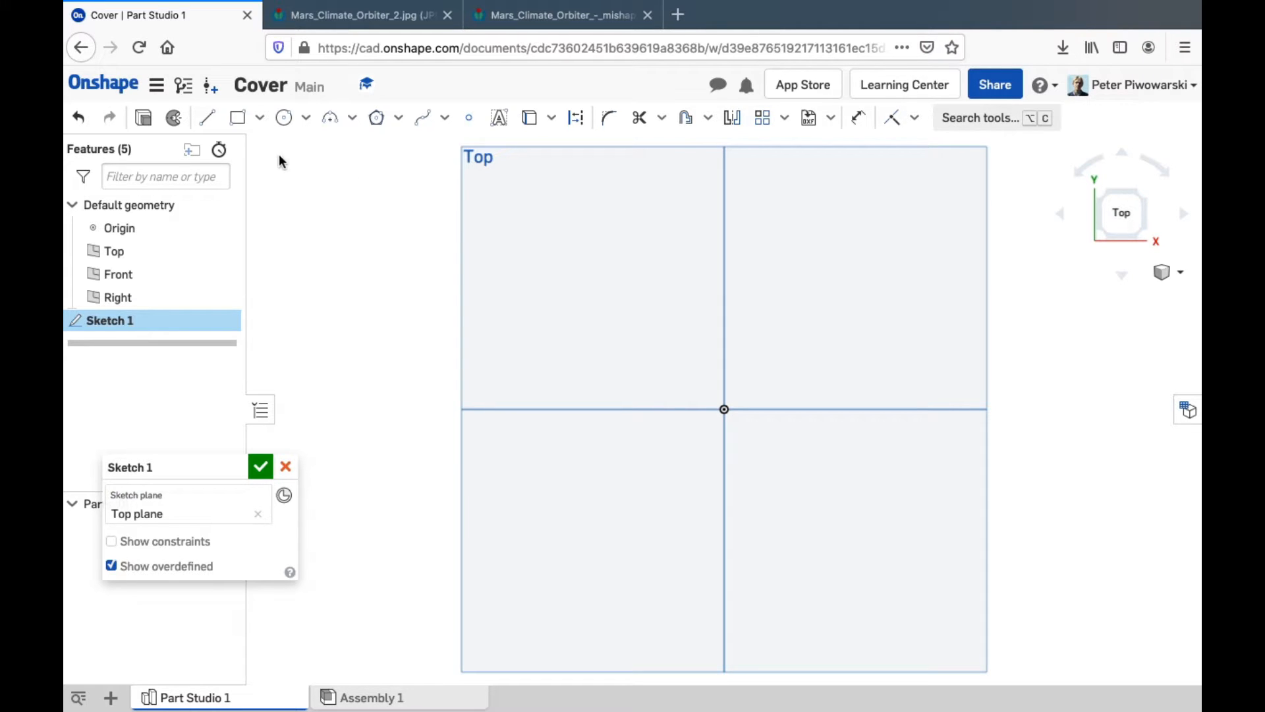
left_click(261, 118)
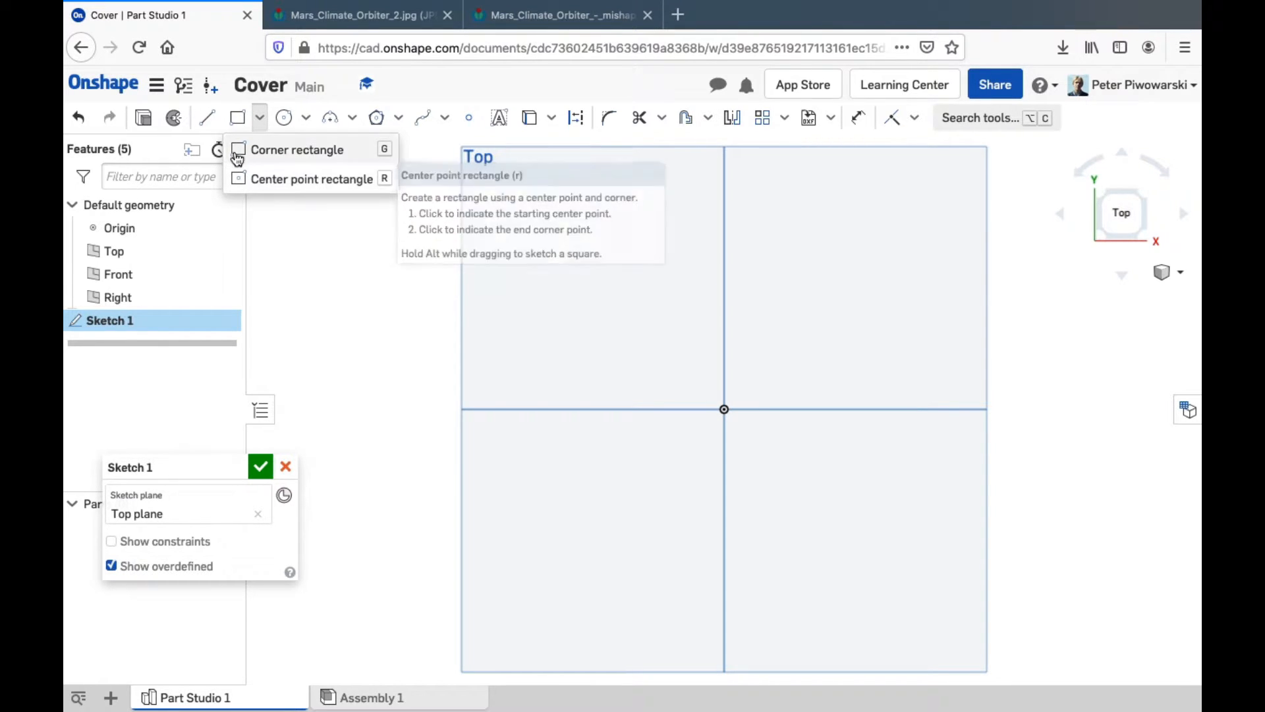
left_click(265, 180)
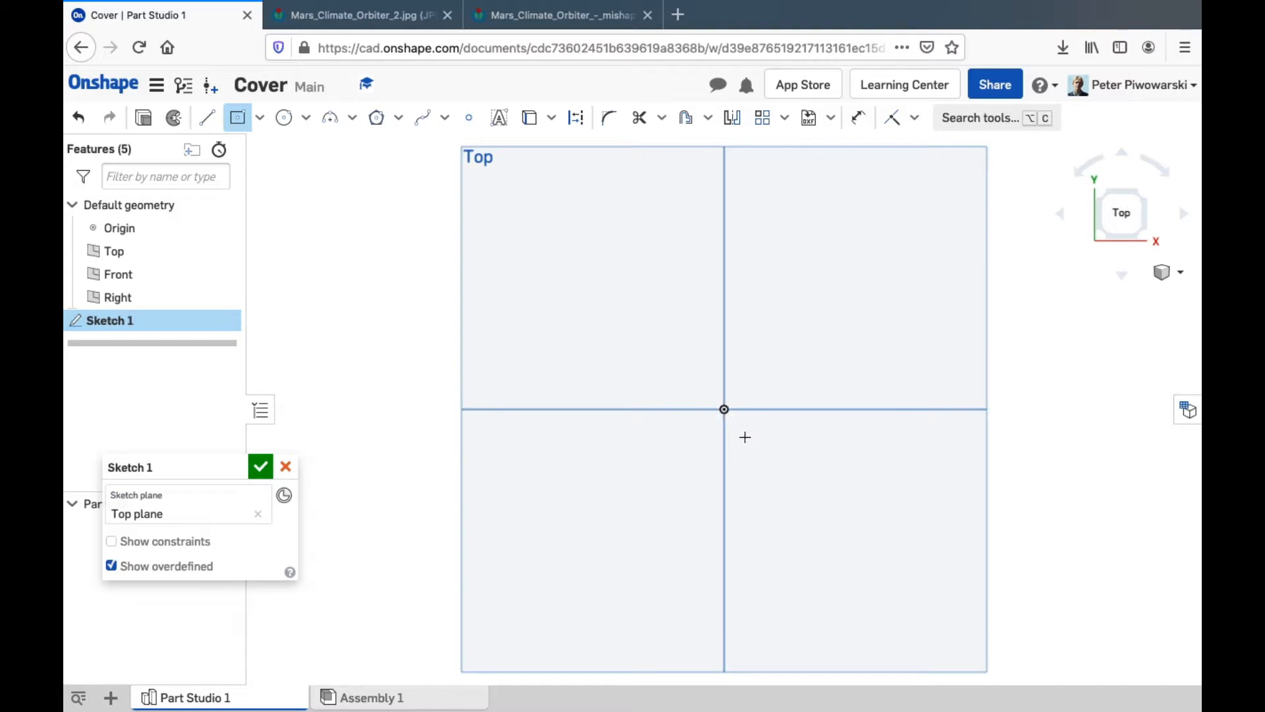
left_click(723, 409)
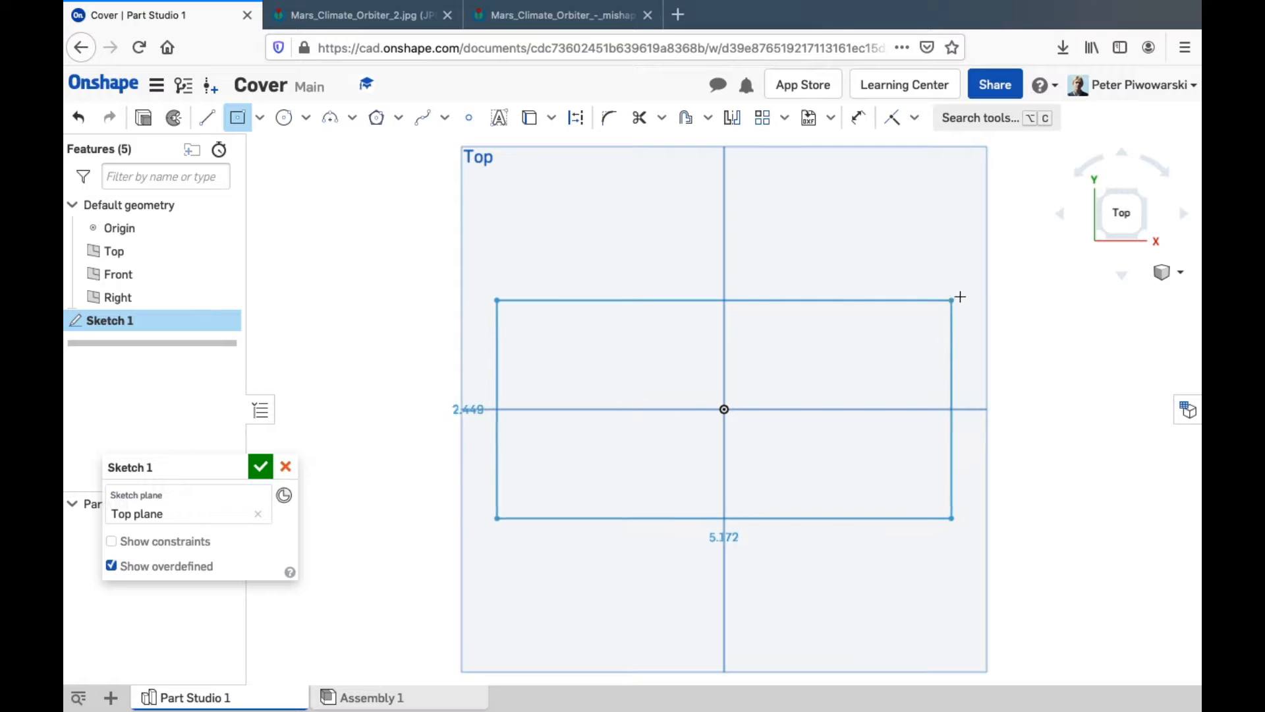
left_click(1025, 238)
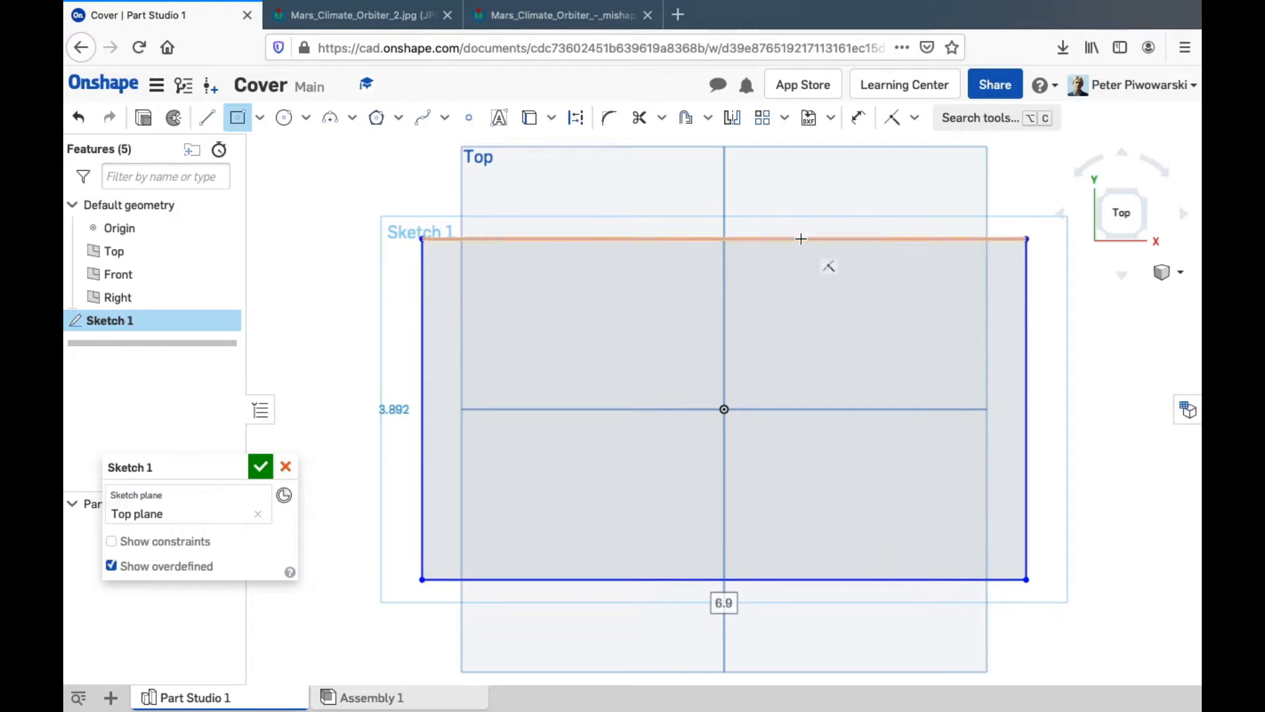
left_click(343, 198)
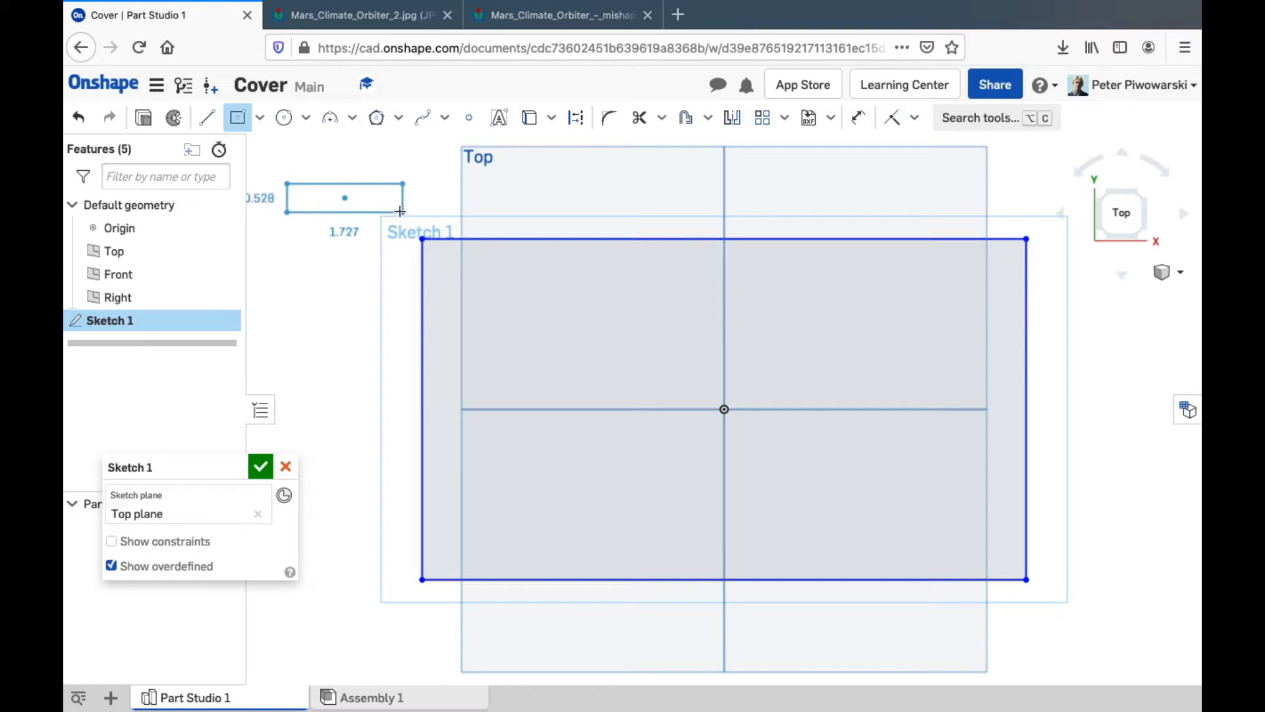
right_click(344, 245)
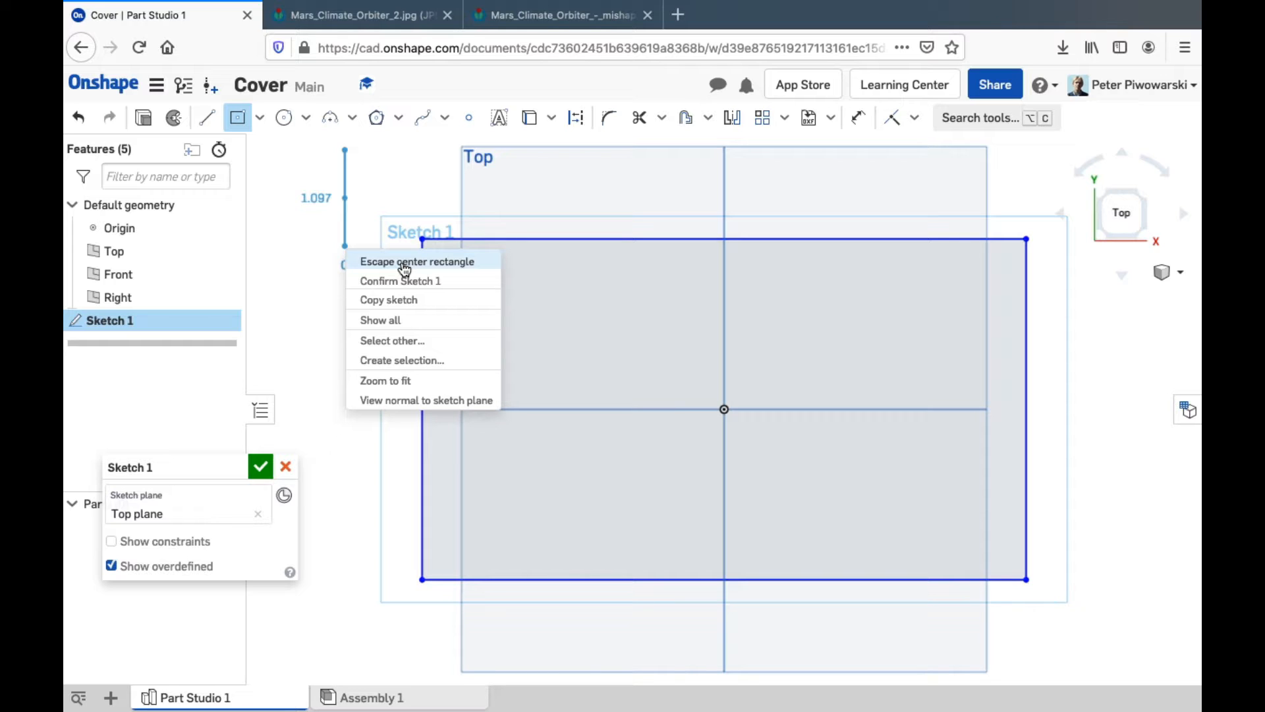
left_click(404, 262)
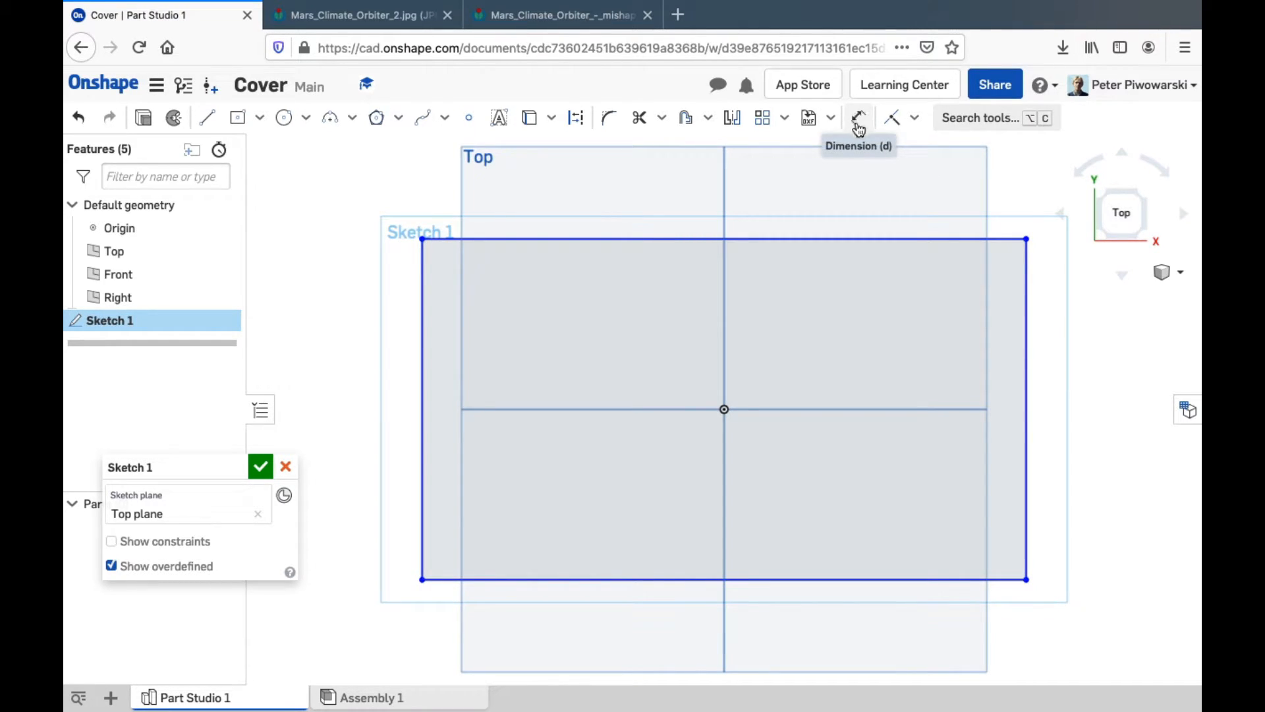
Dimension the rectangle's upper horizontal edge and set its width to 9.5.
left_click(860, 119)
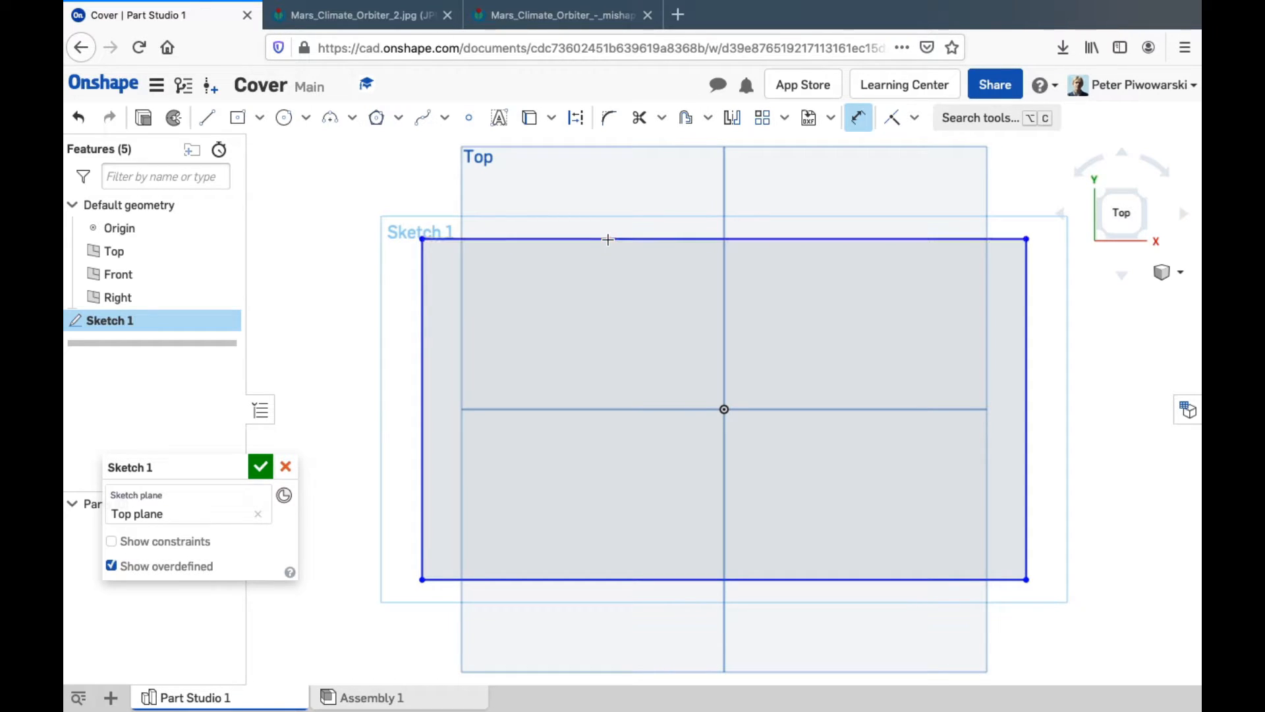
left_click(608, 239)
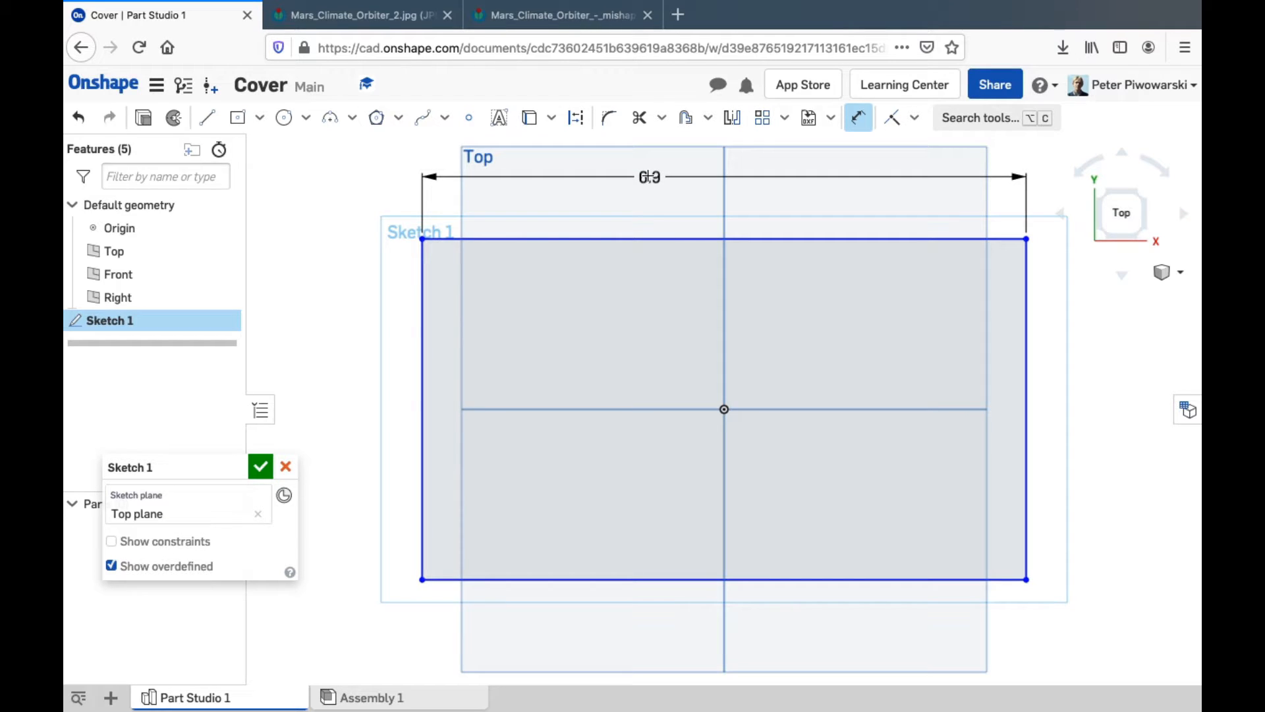
left_click(649, 176)
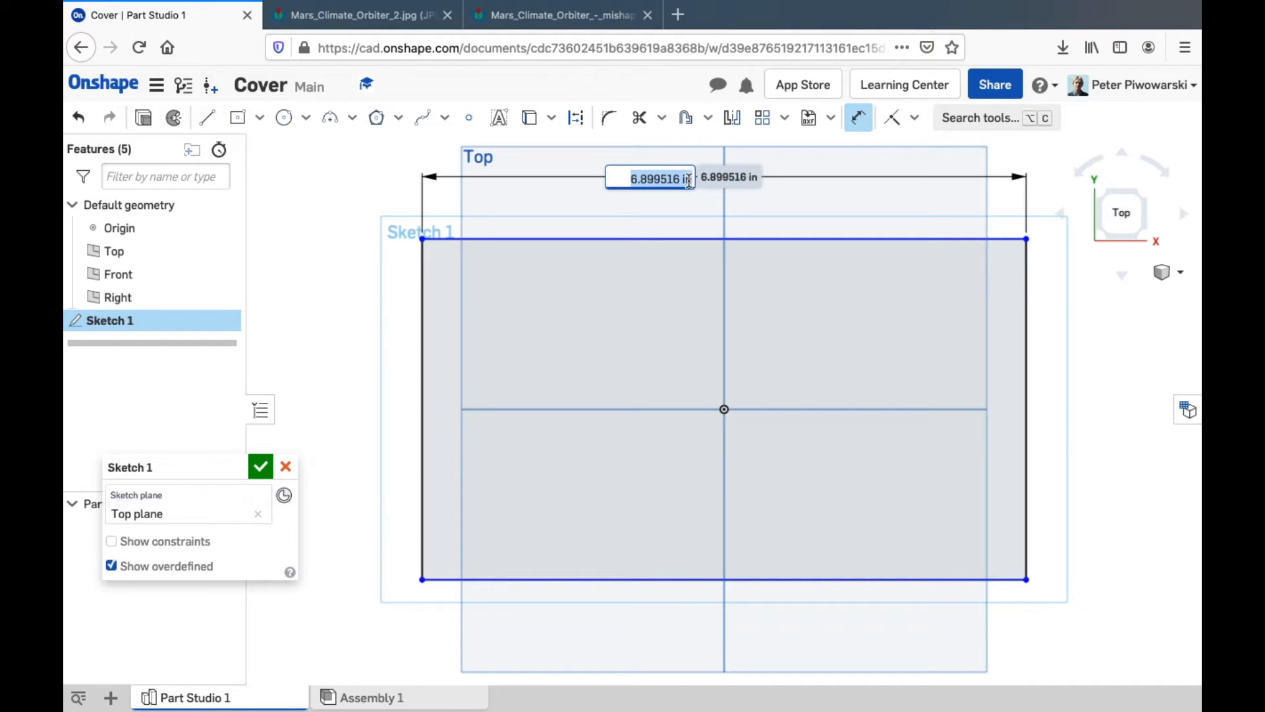
triple_click(656, 178)
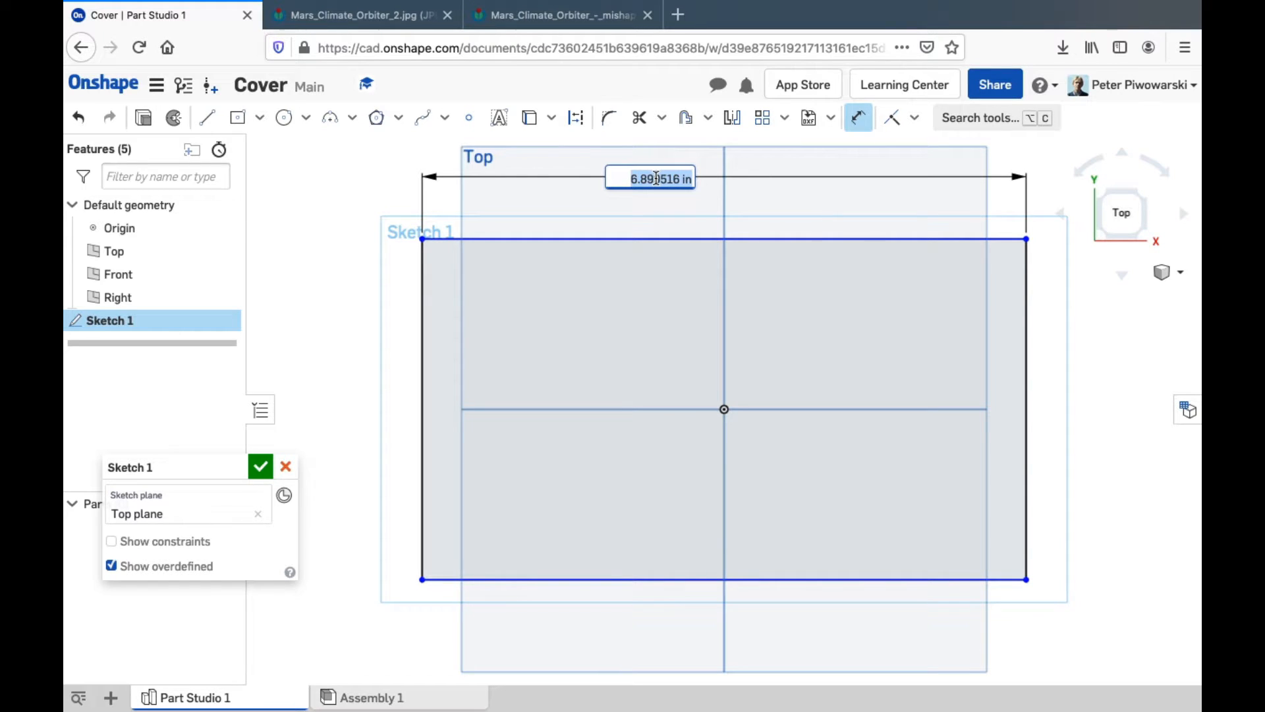
type("9.5")
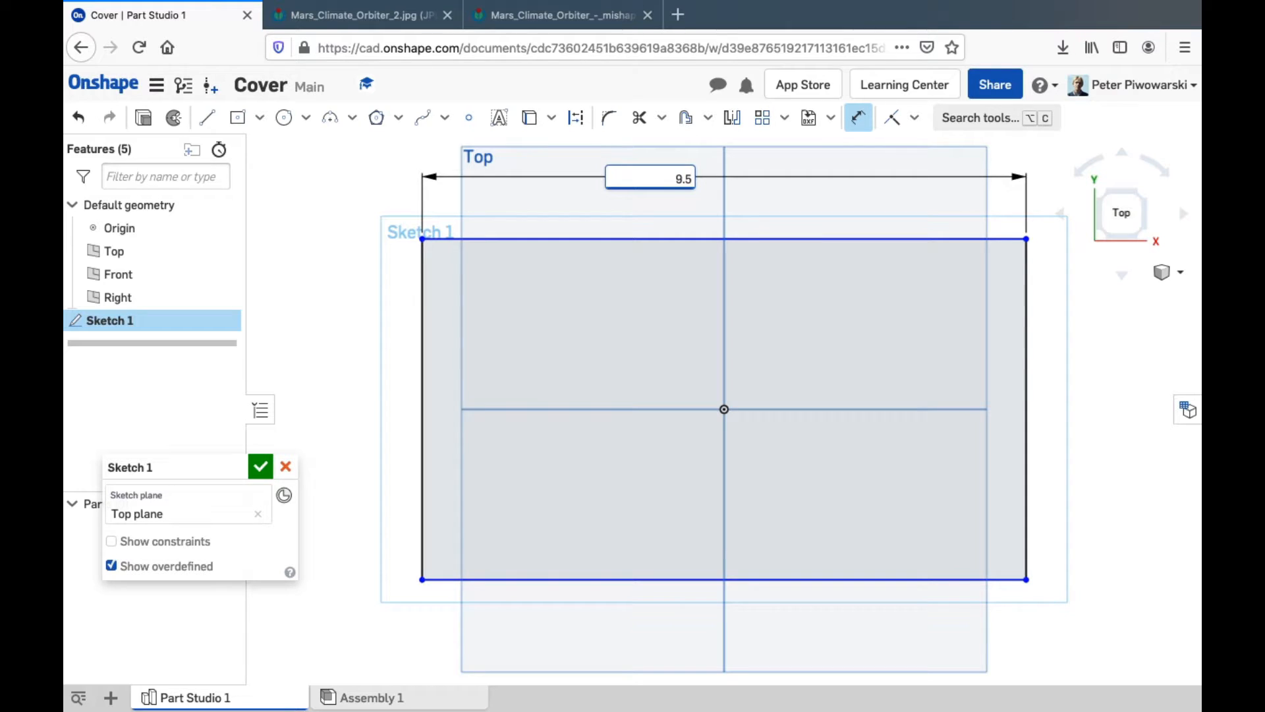
key("Return")
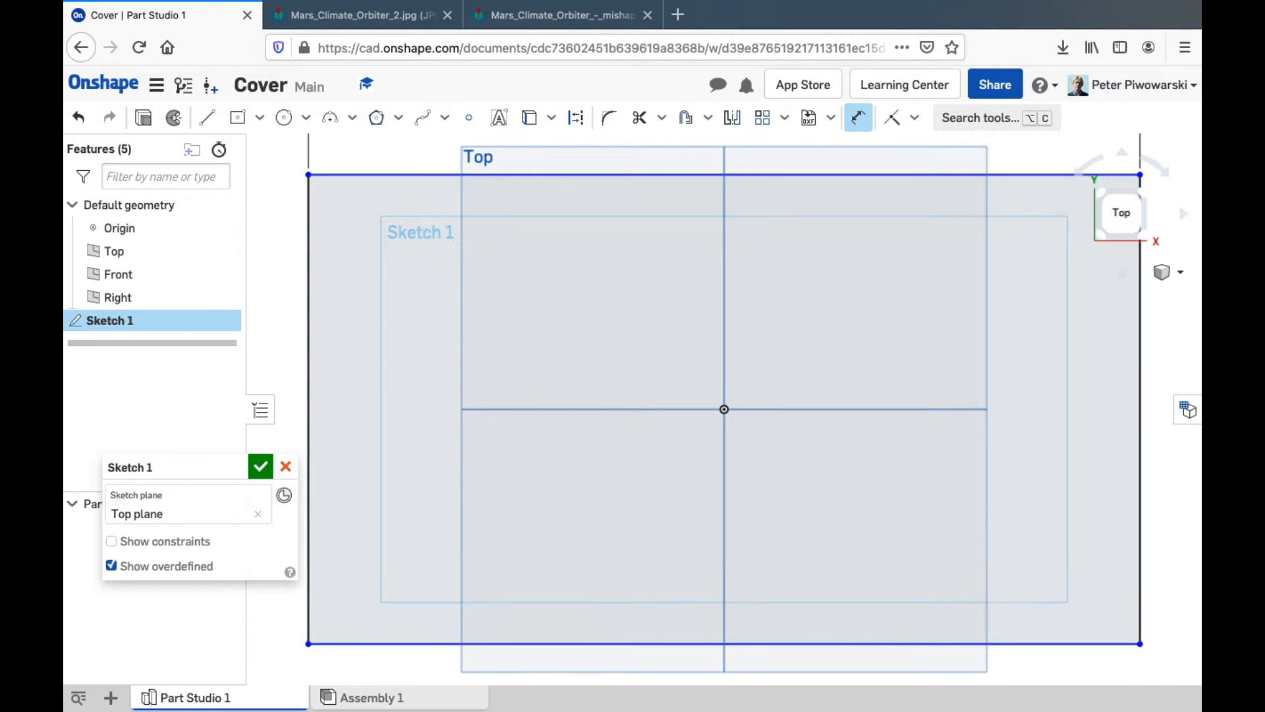
scroll(708, 363, "down", 3)
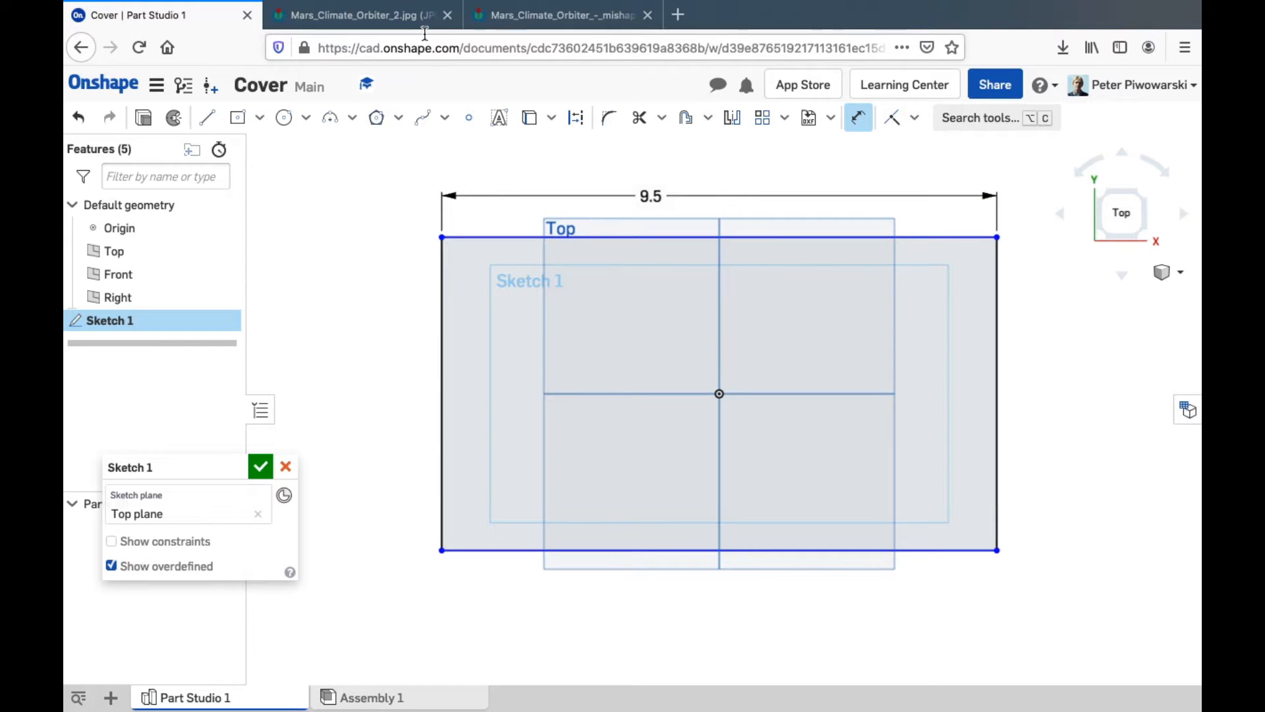
View the Mars Climate Orbiter picture and the mishap trajectory diagram already open in the browser.
left_click(391, 15)
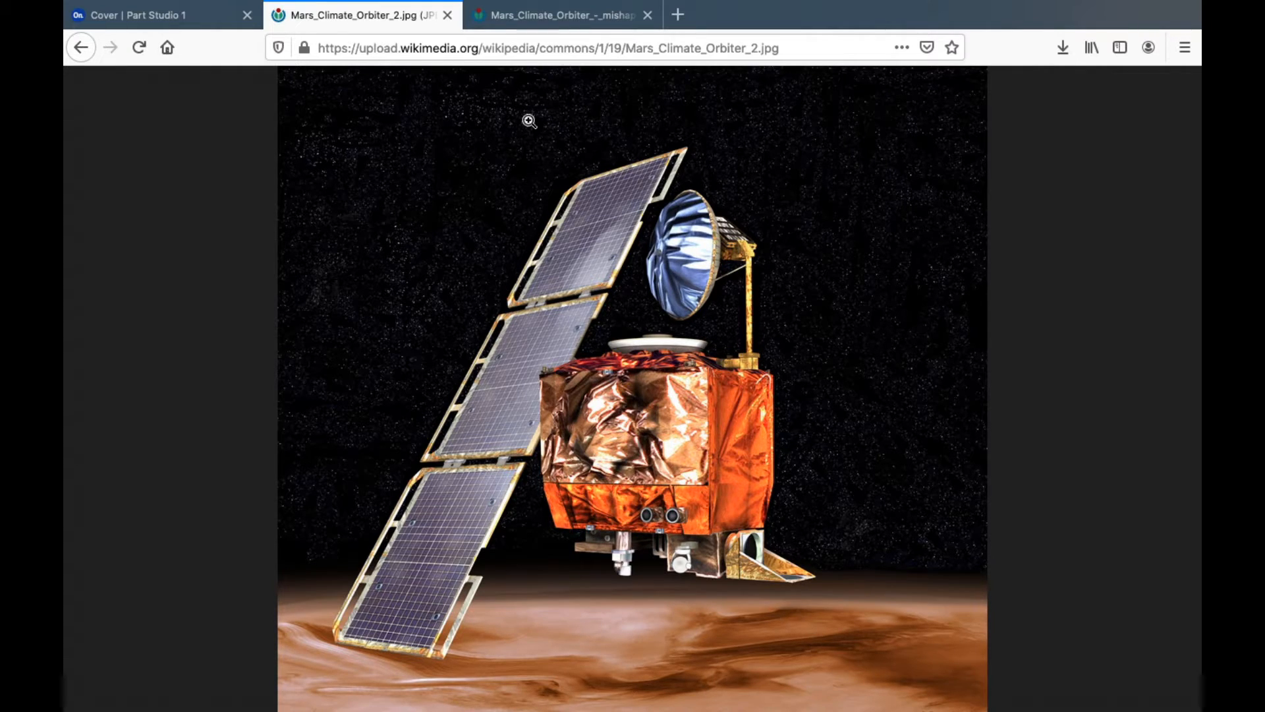
left_click(544, 20)
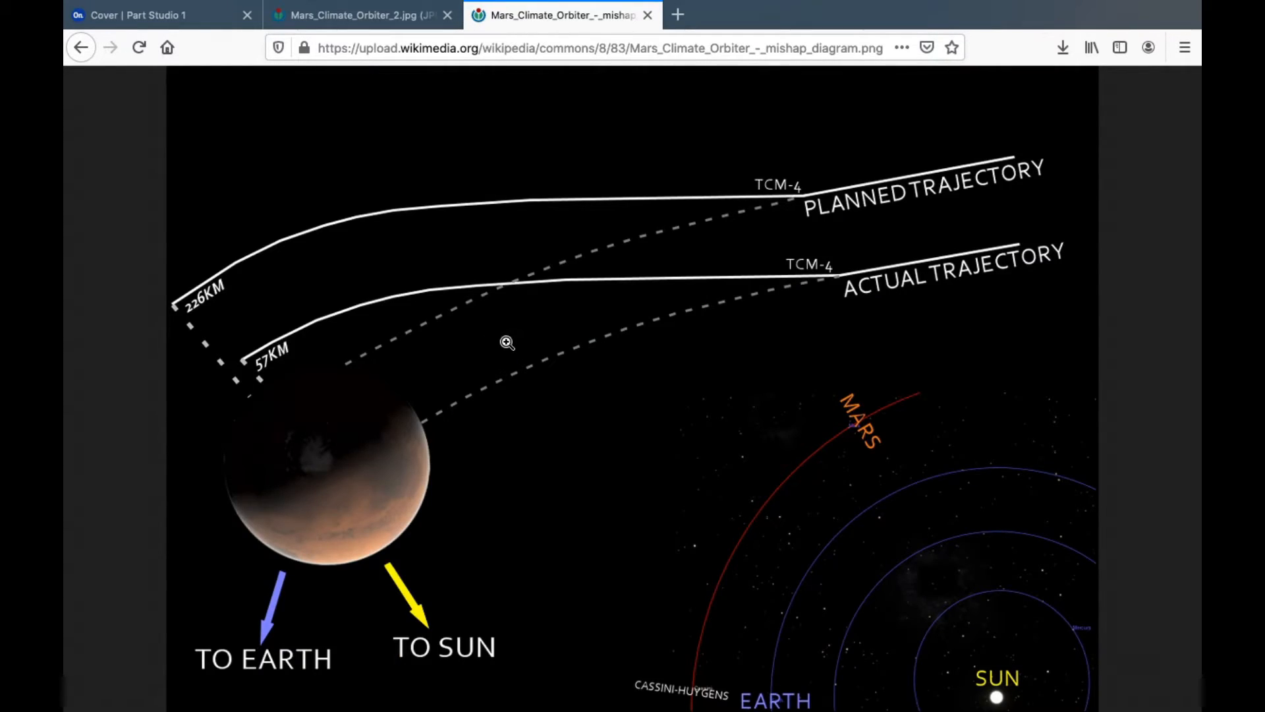
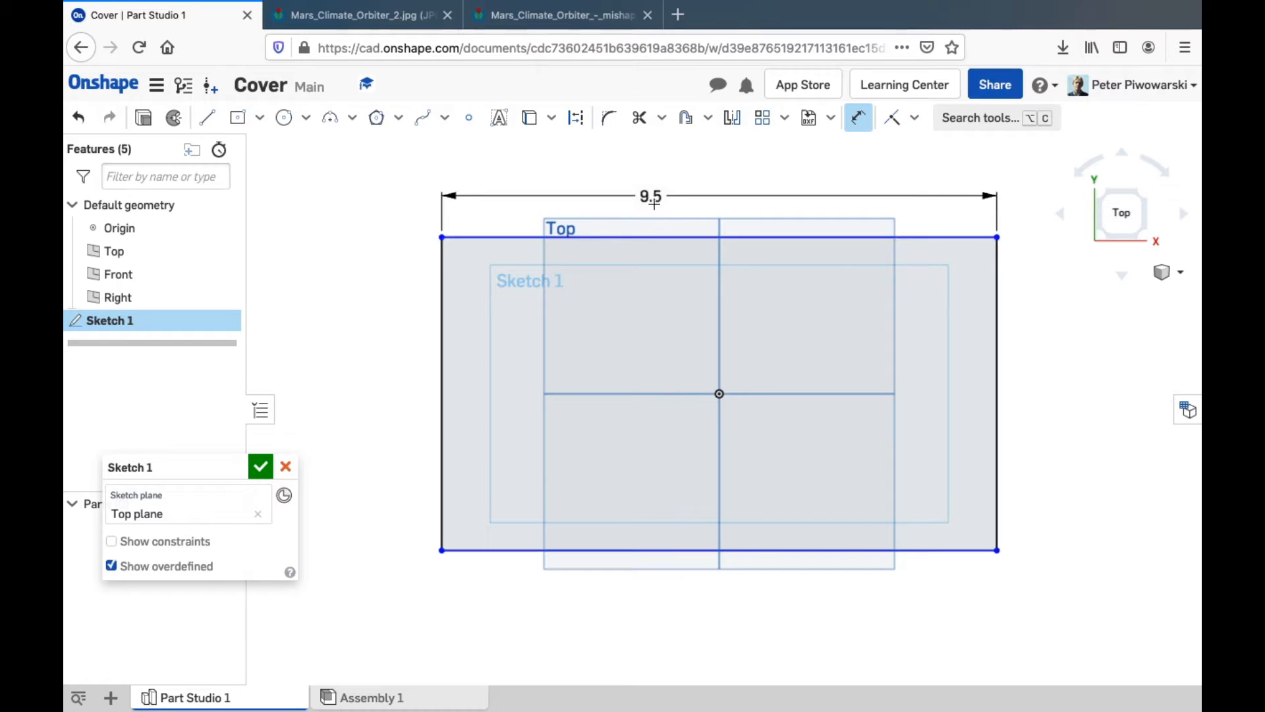
Re-enter the rectangle's width dimension as 9.5in, with the inch unit written out explicitly.
double_click(655, 201)
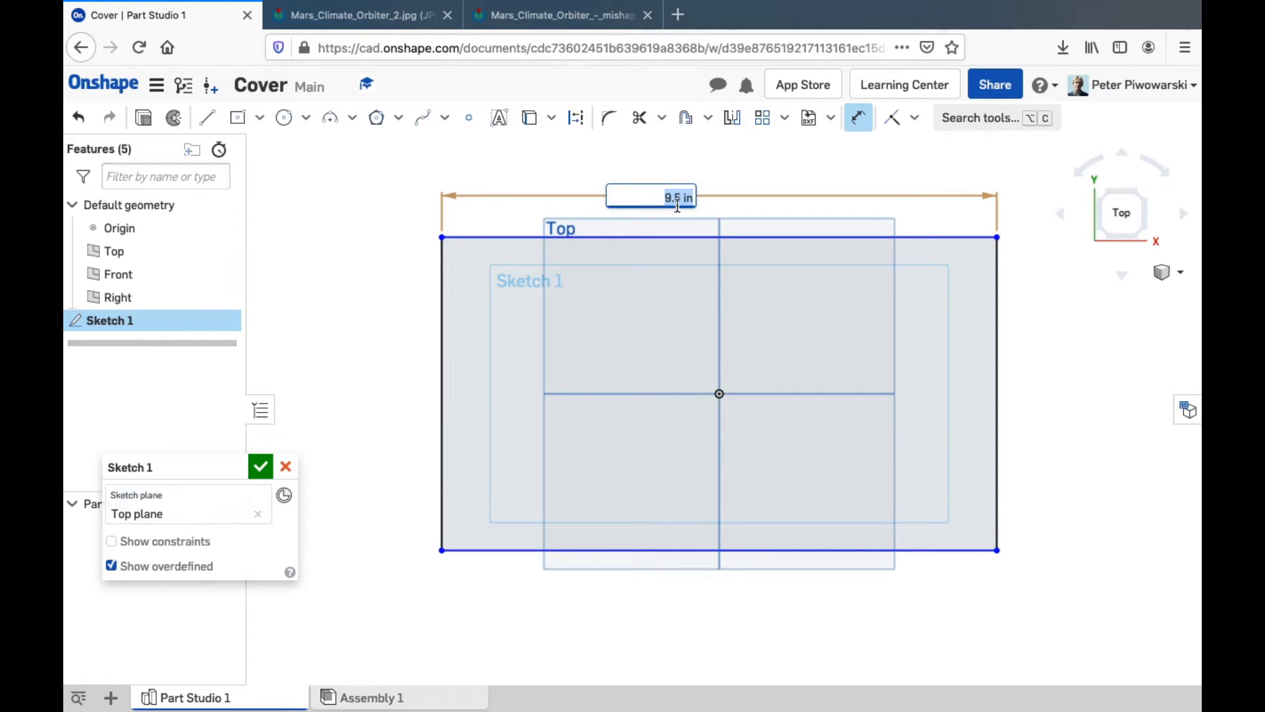
key("BackSpace")
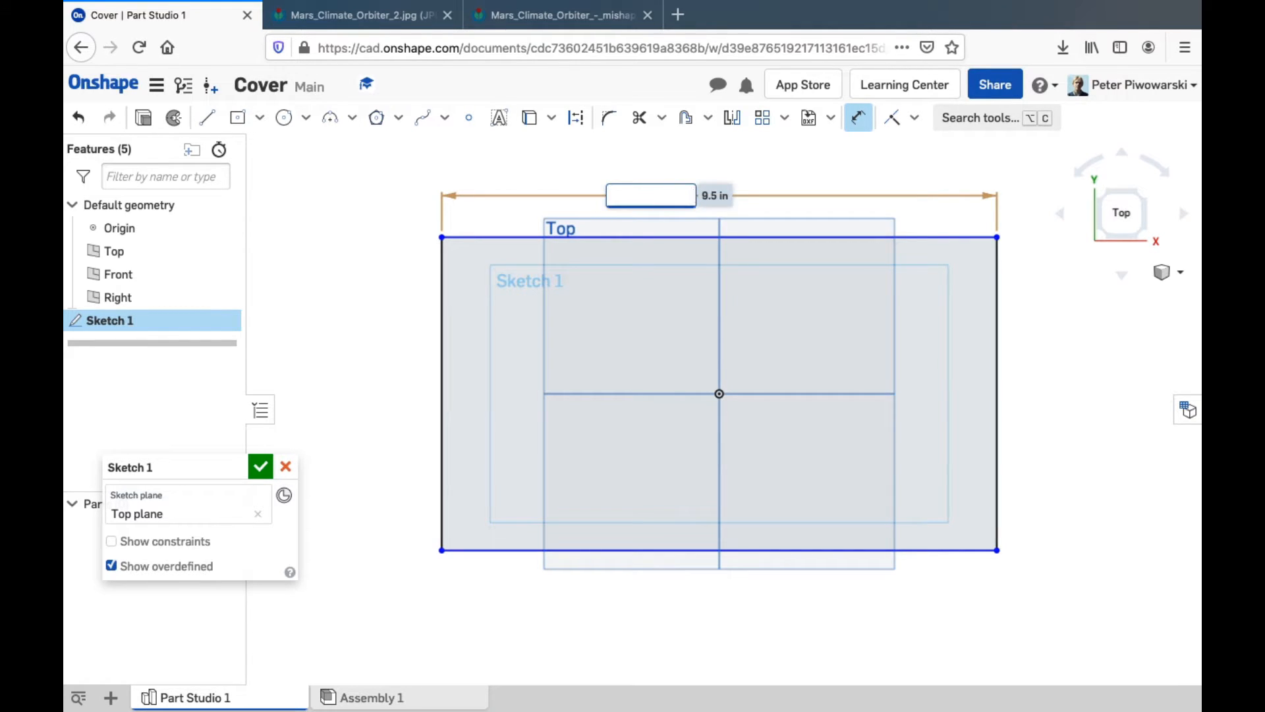
type("9.5in")
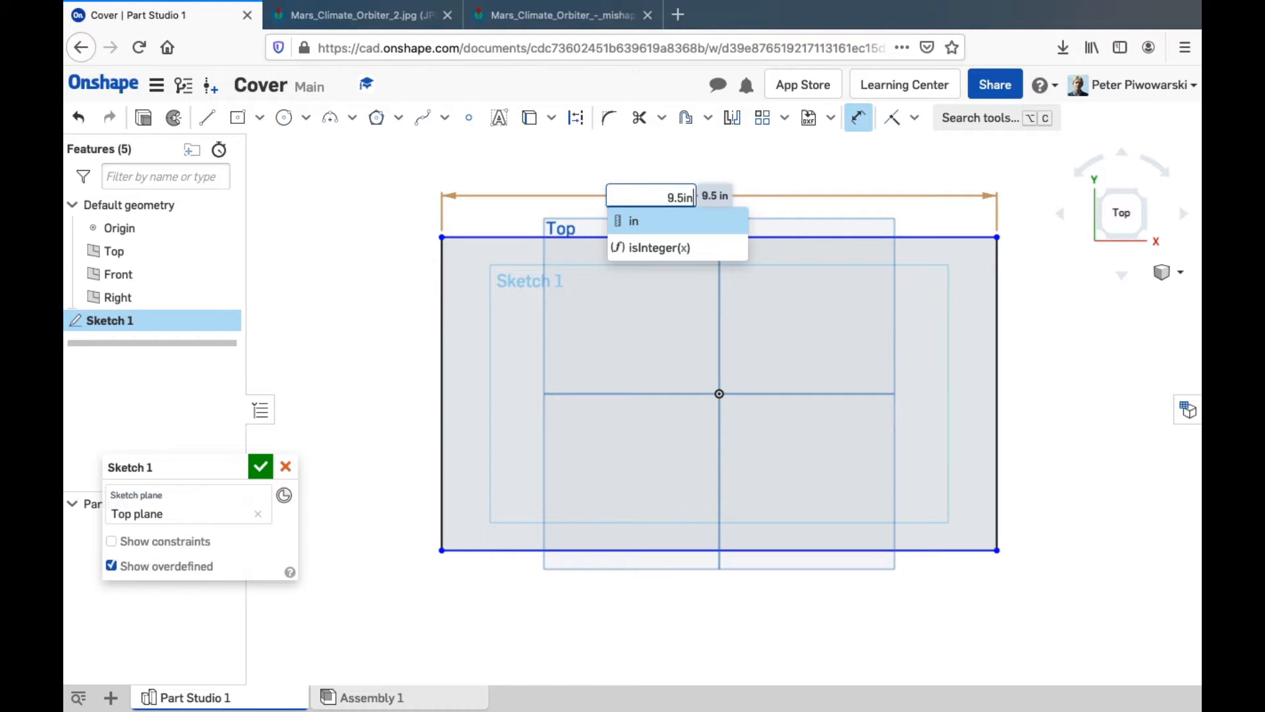
key("Return")
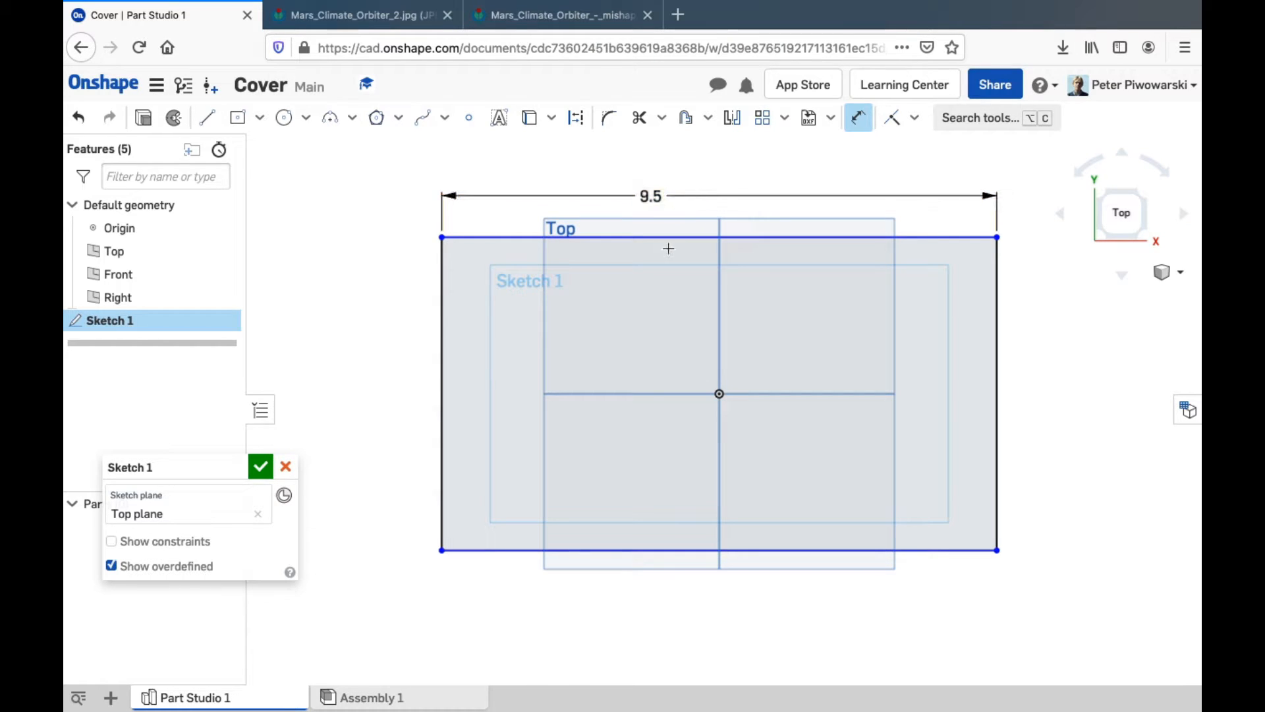
Dimension the rectangle's left vertical edge and set its height to 12.5 cm.
left_click(443, 372)
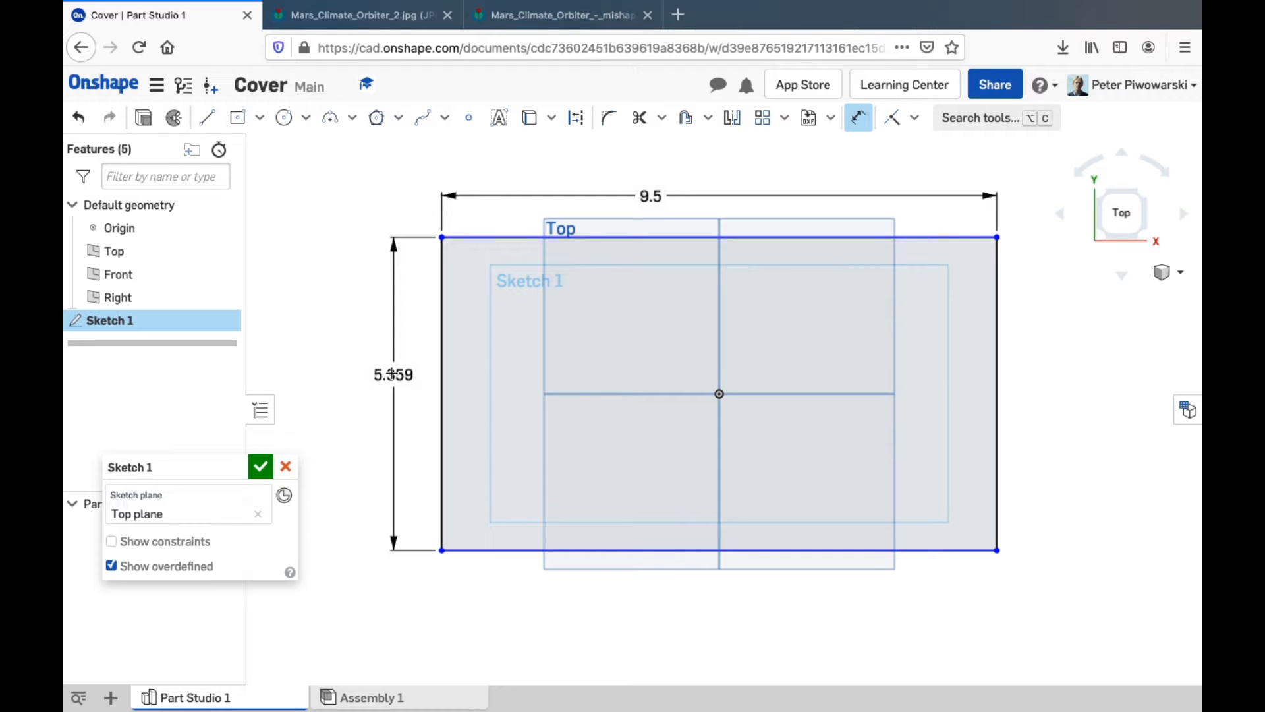
mouse_move(392, 374)
left_mouse_down()
mouse_move(396, 415)
mouse_move(389, 350)
left_mouse_up()
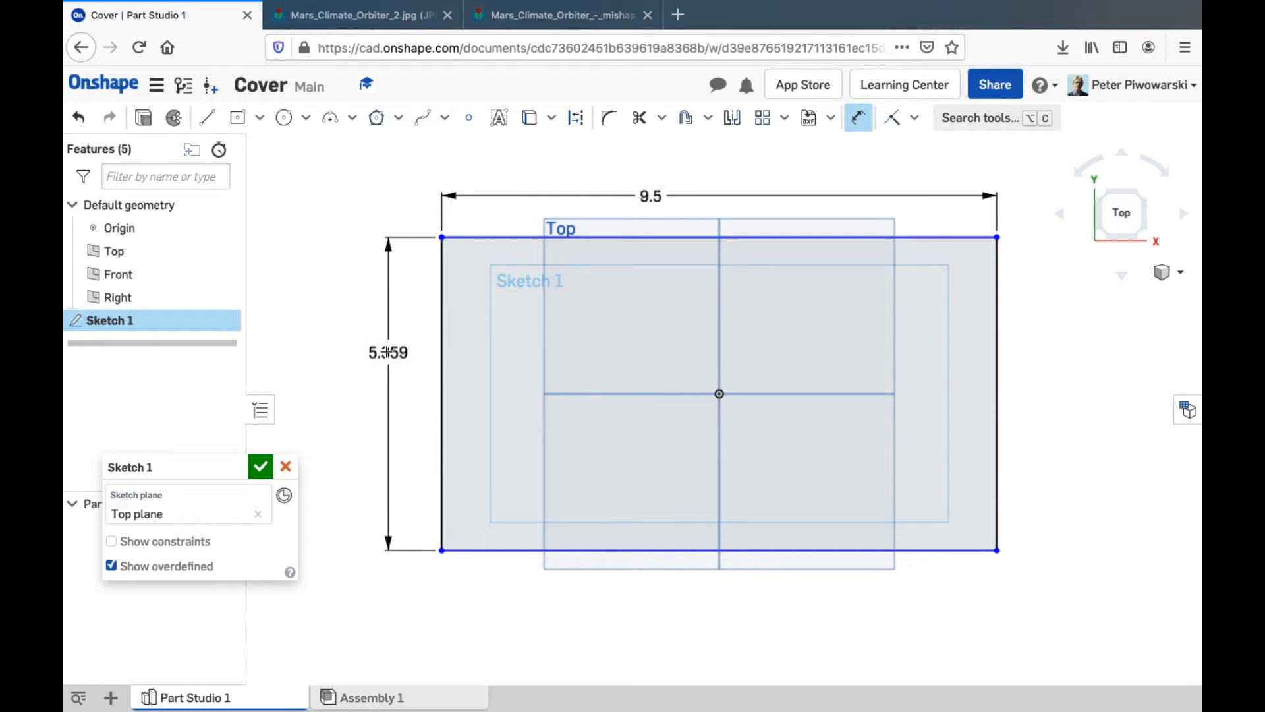
double_click(388, 351)
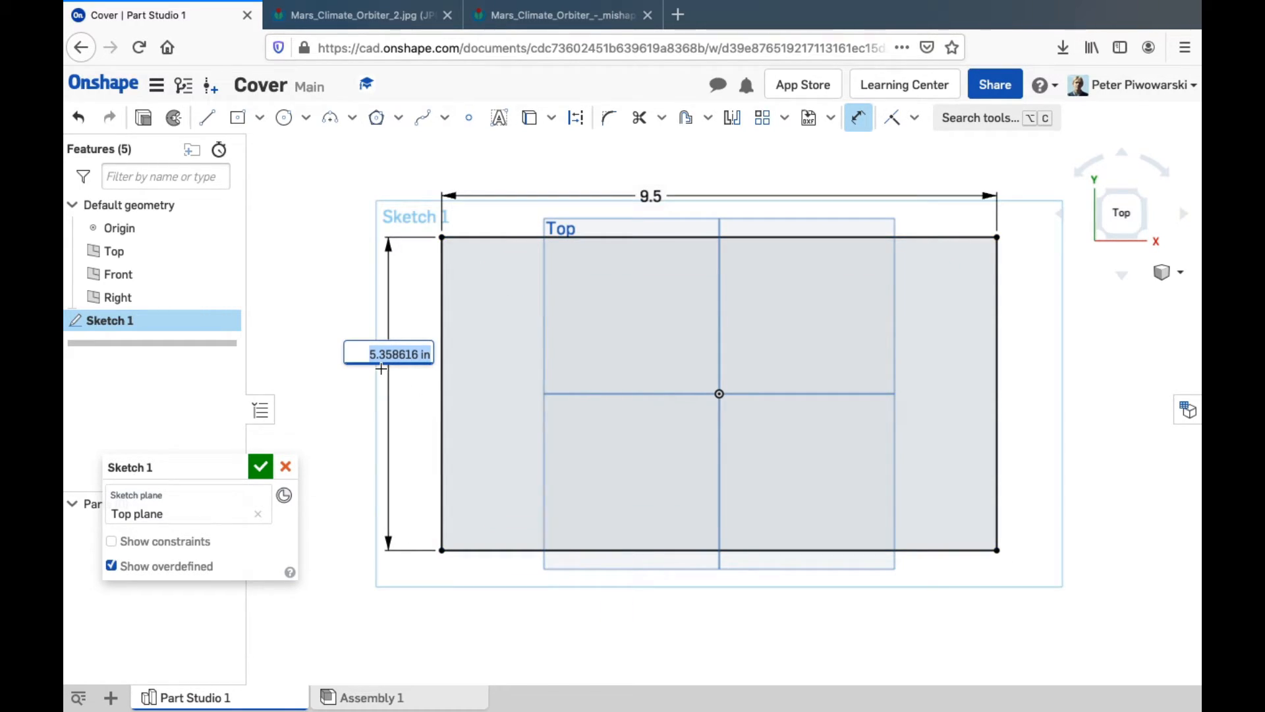
type("12.5")
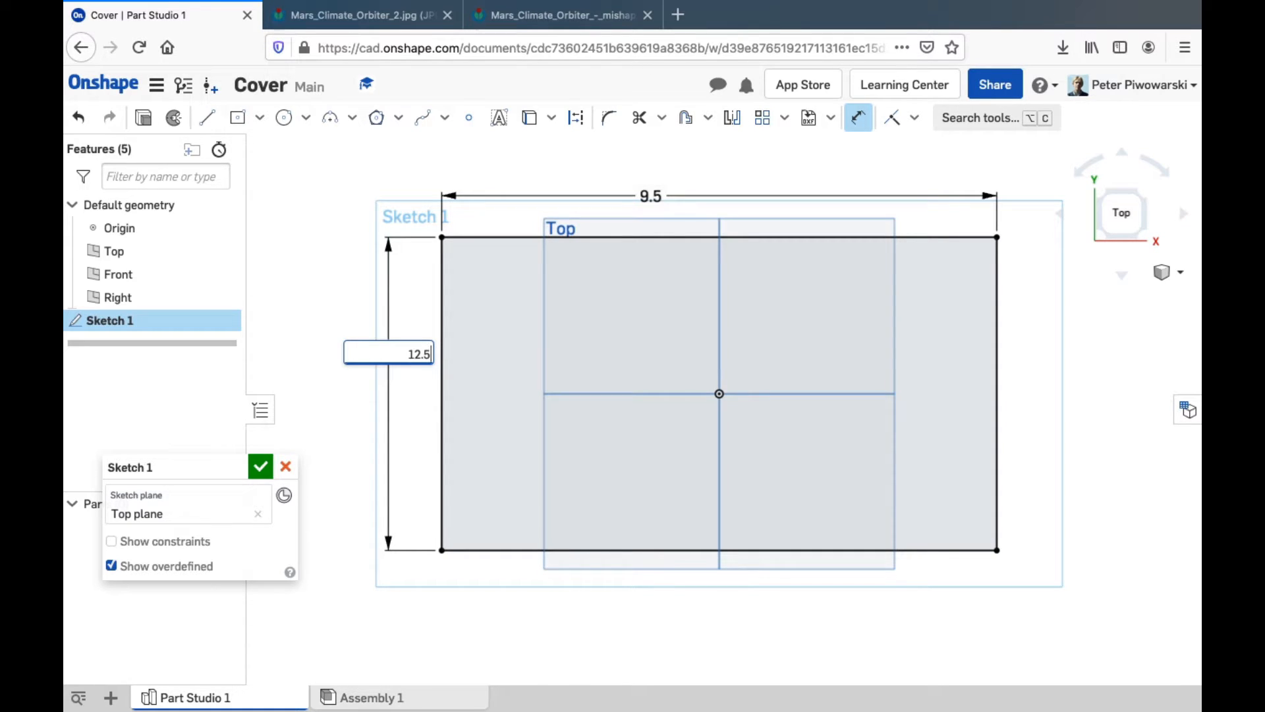
type("cm")
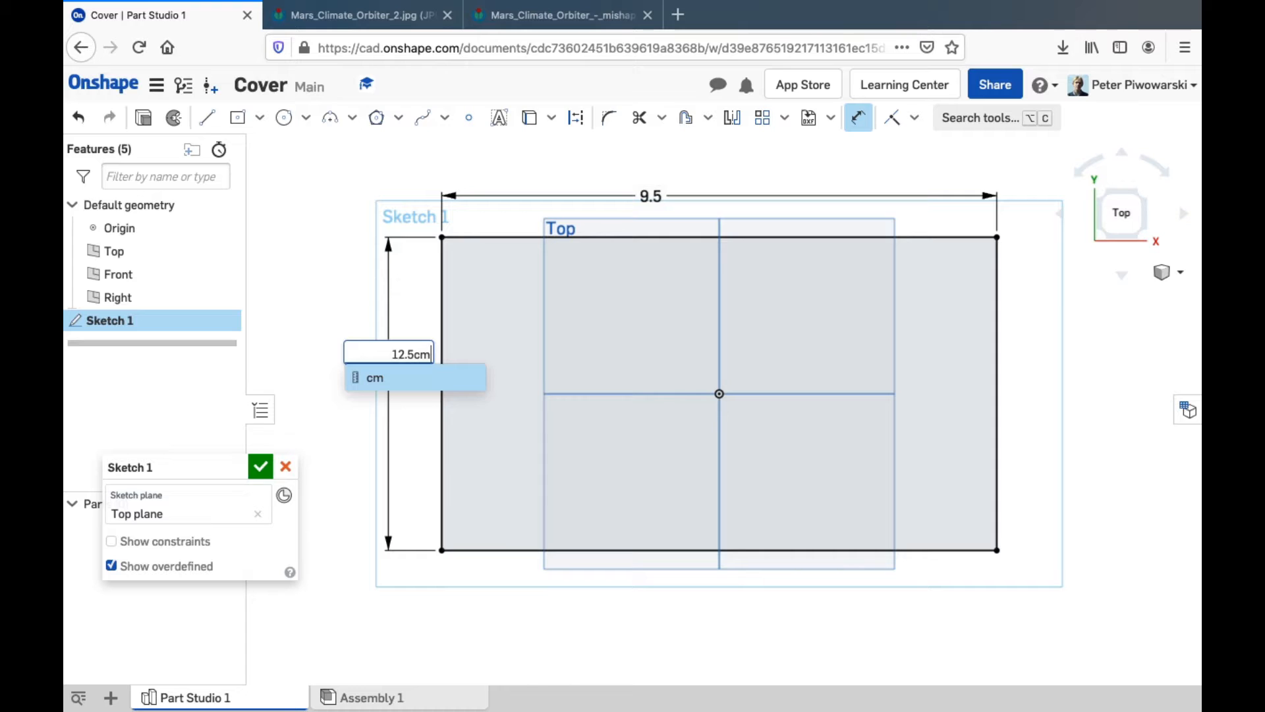
key("Return")
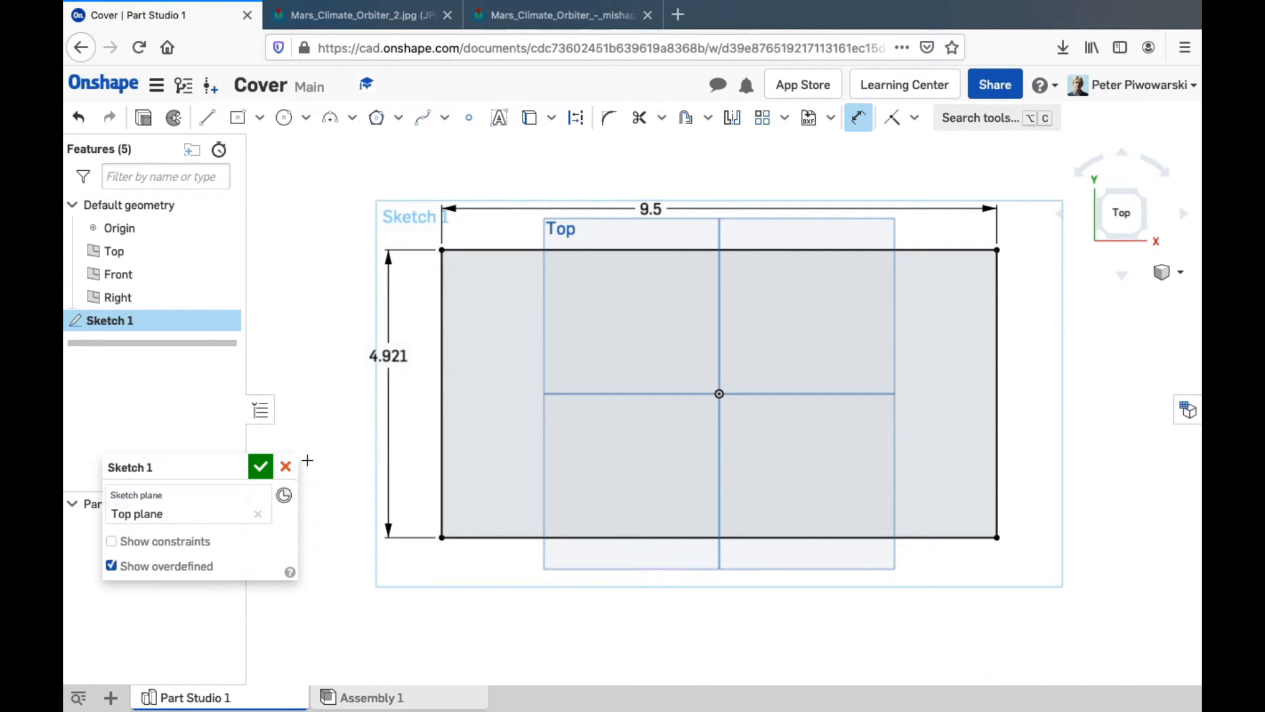
Rename the sketch Box base and accept it.
mouse_move(191, 473)
left_mouse_down()
mouse_move(257, 489)
mouse_move(236, 421)
mouse_move(246, 378)
left_mouse_up()
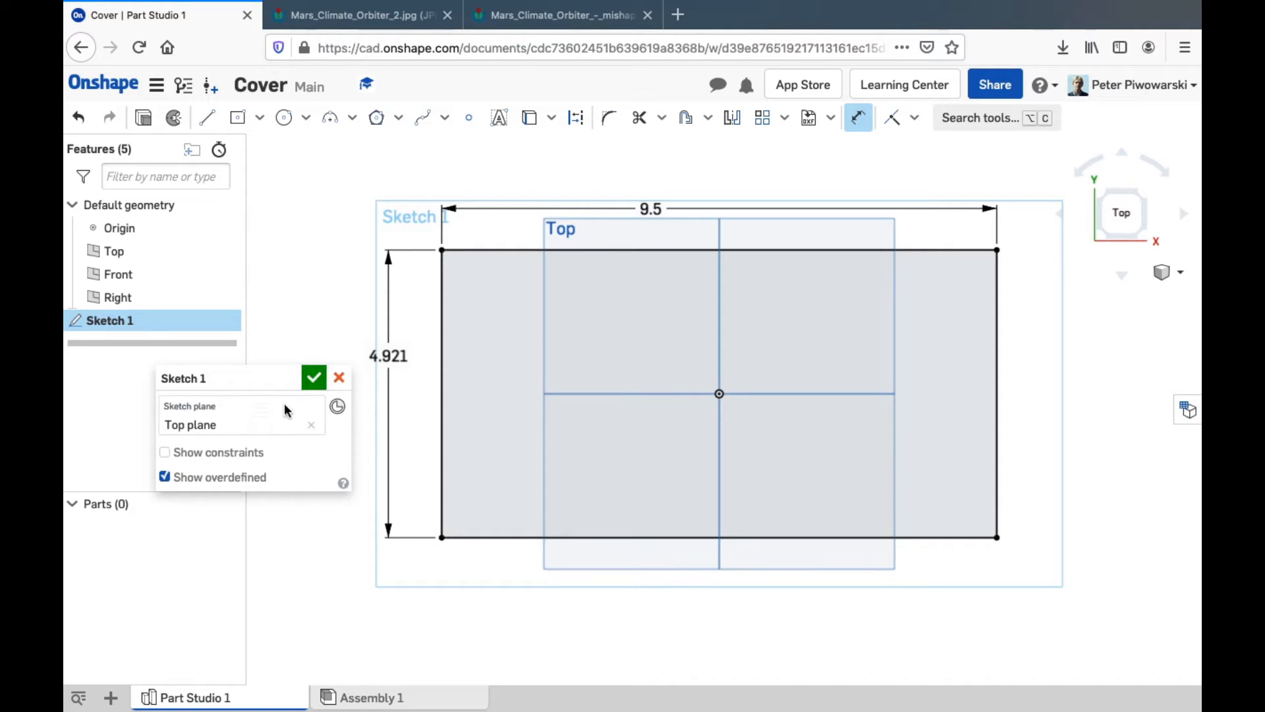
left_click(290, 380)
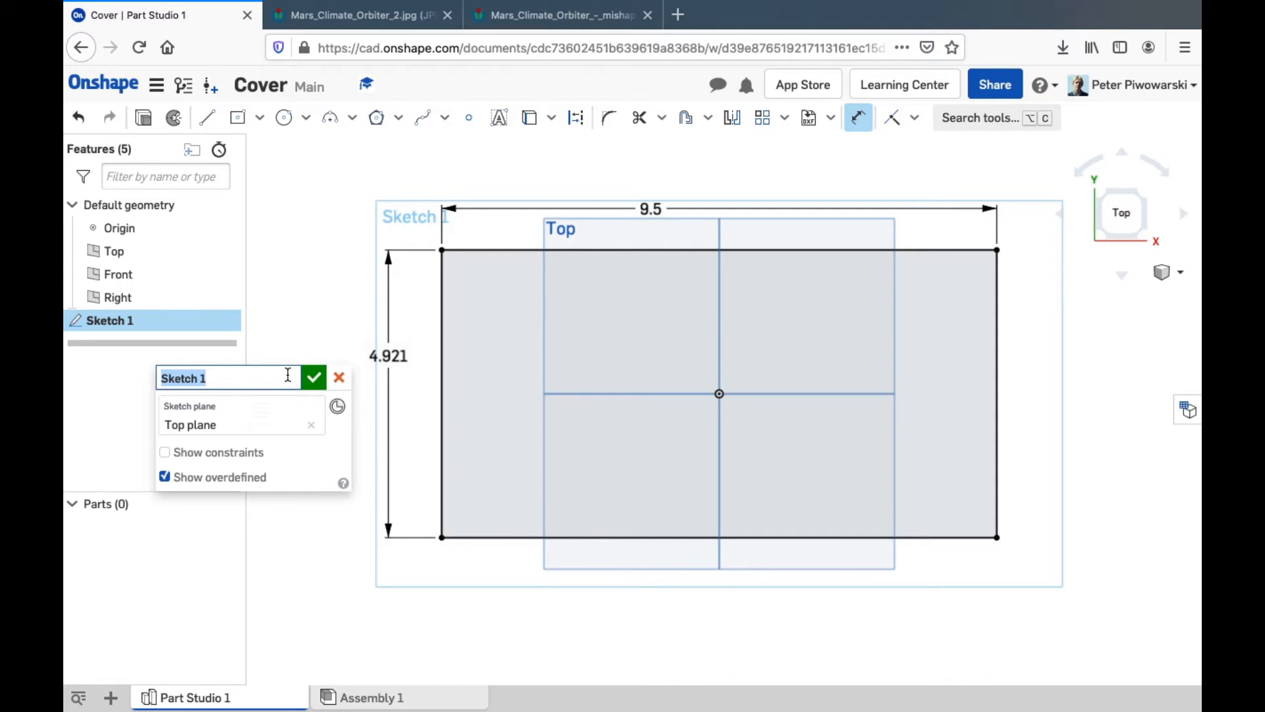
type("Box base")
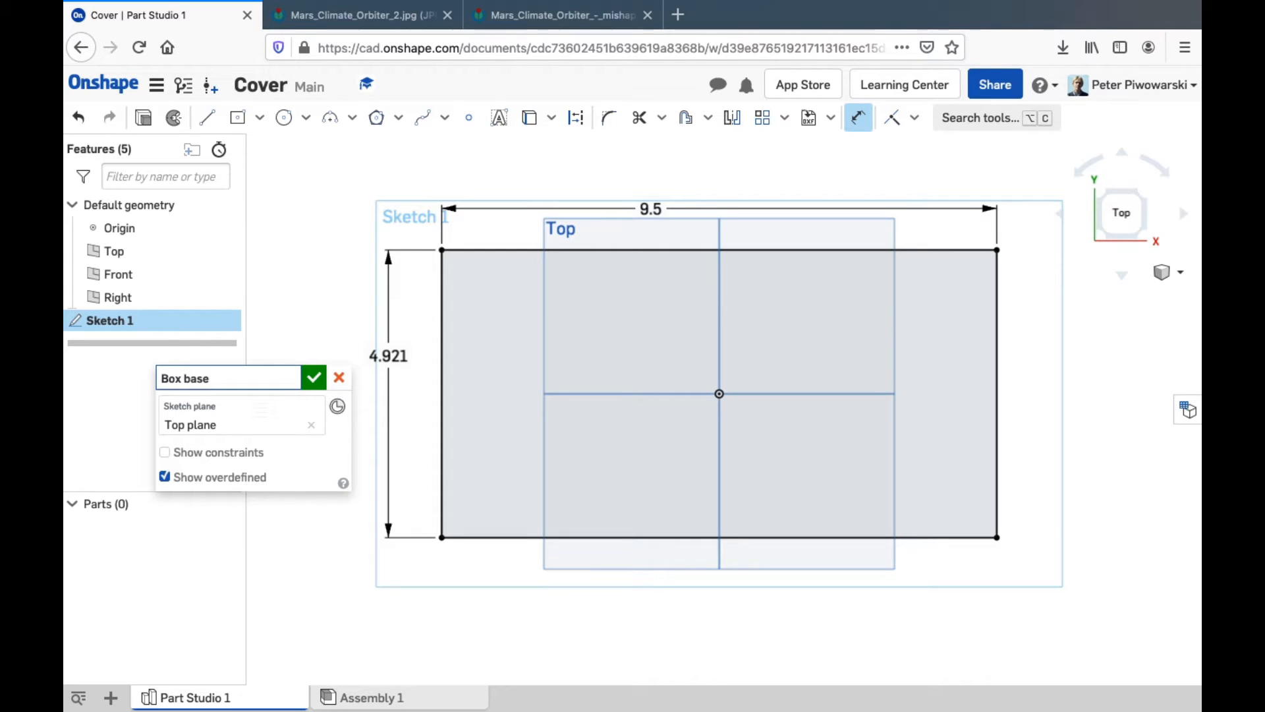
key("Return")
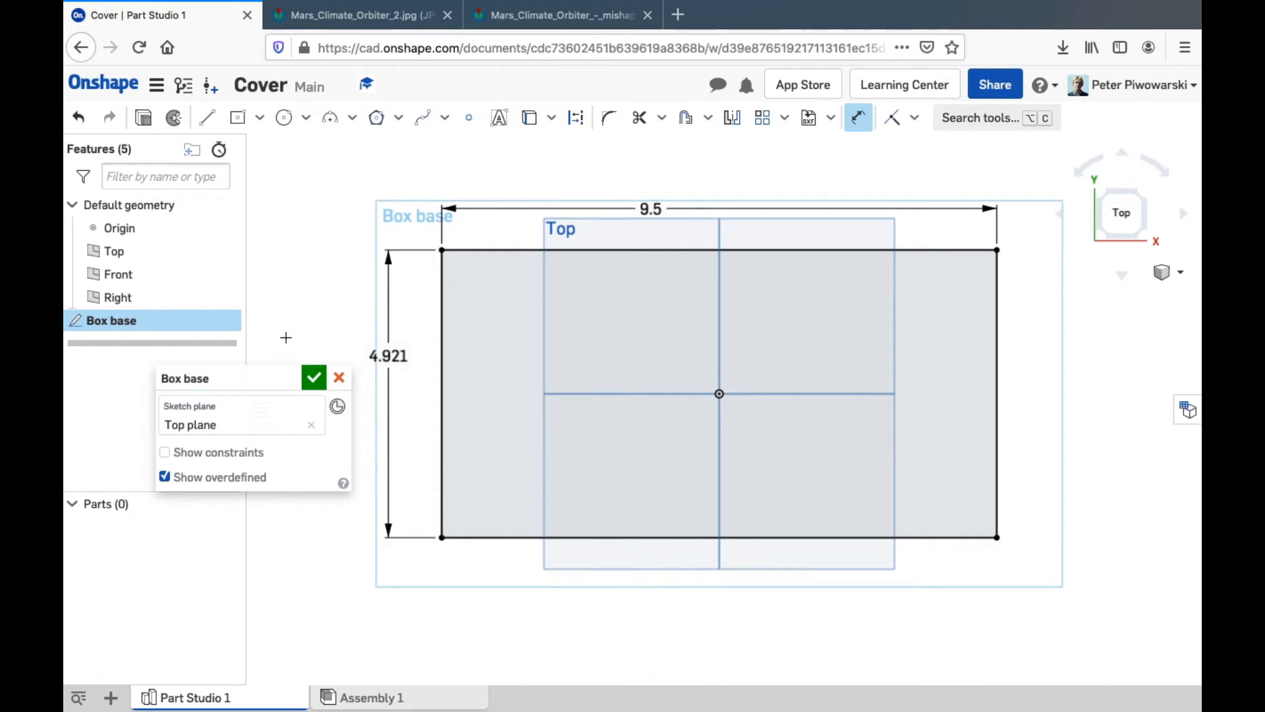
left_click(315, 379)
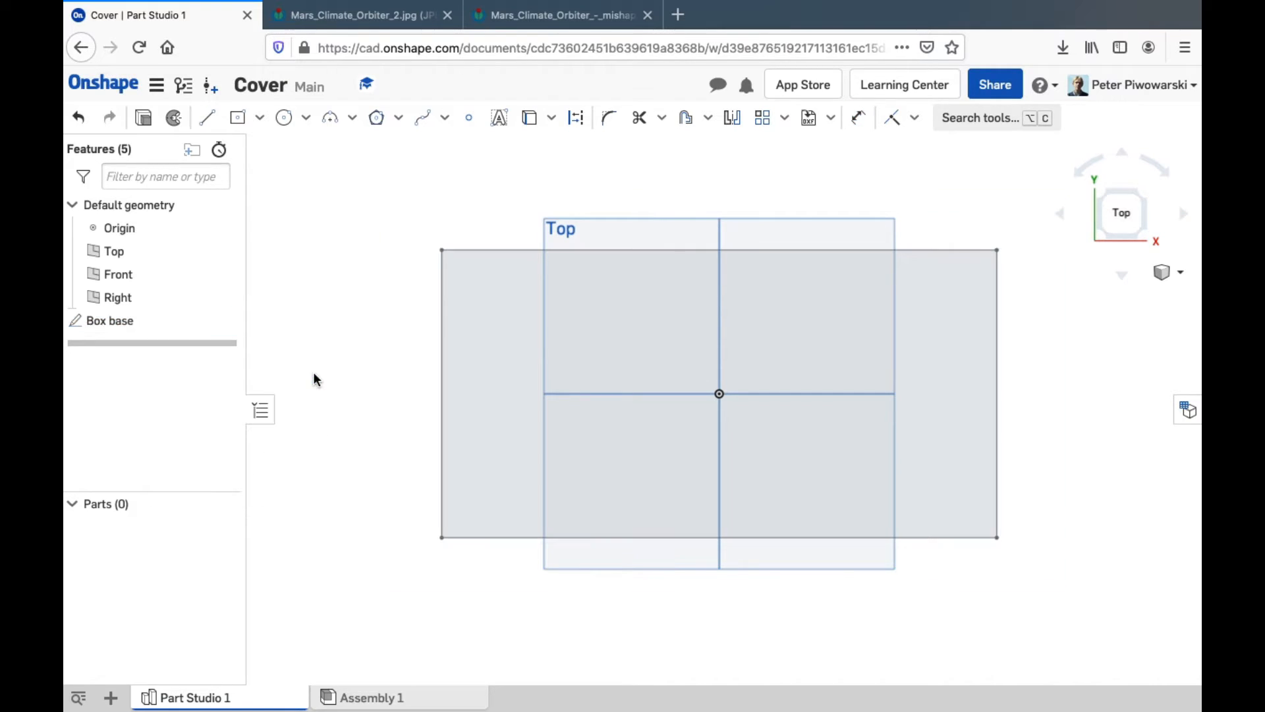
Extrude the Box base sketch as a new solid with a blind depth of 4 in.
left_click(1147, 238)
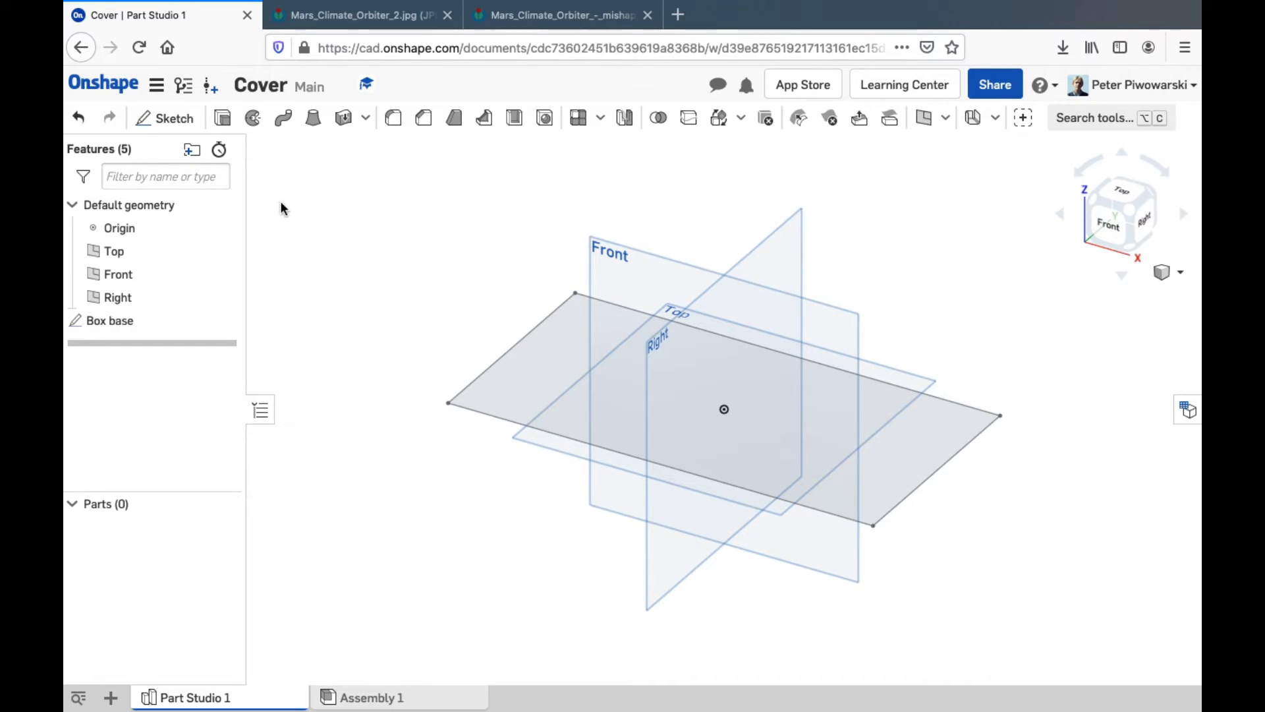
left_click(225, 126)
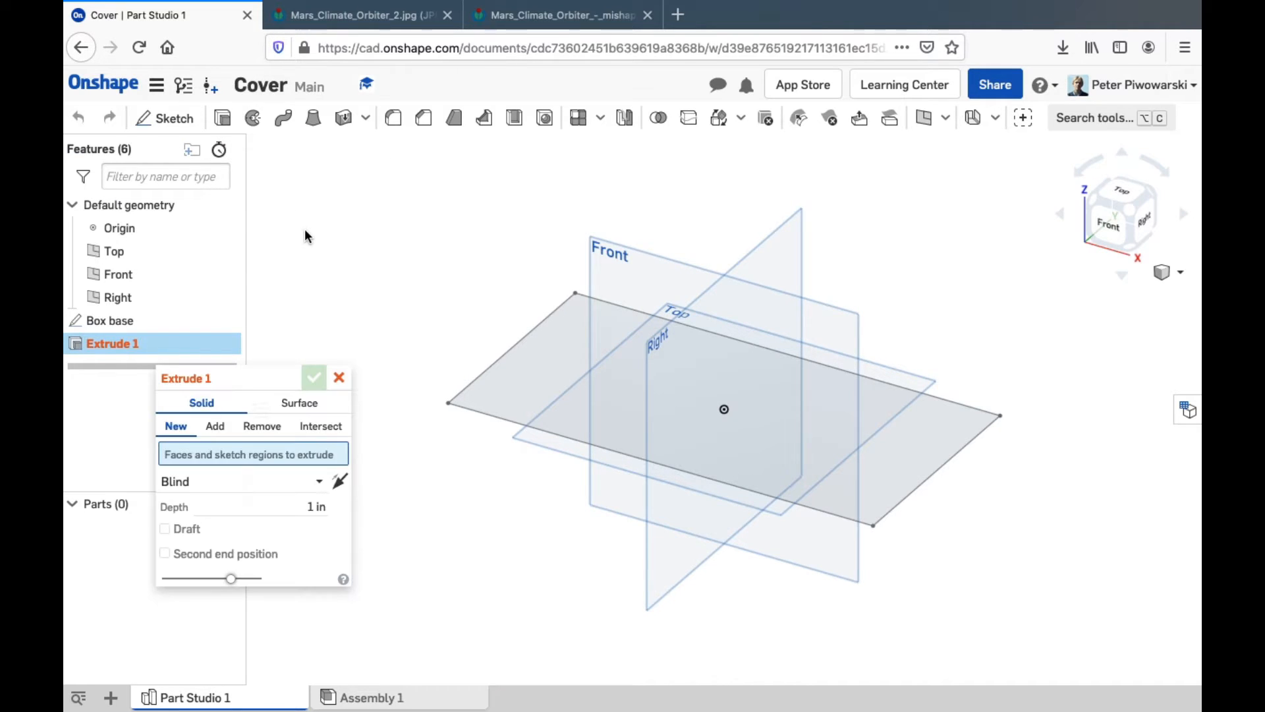
left_click_drag(212, 384, 234, 248)
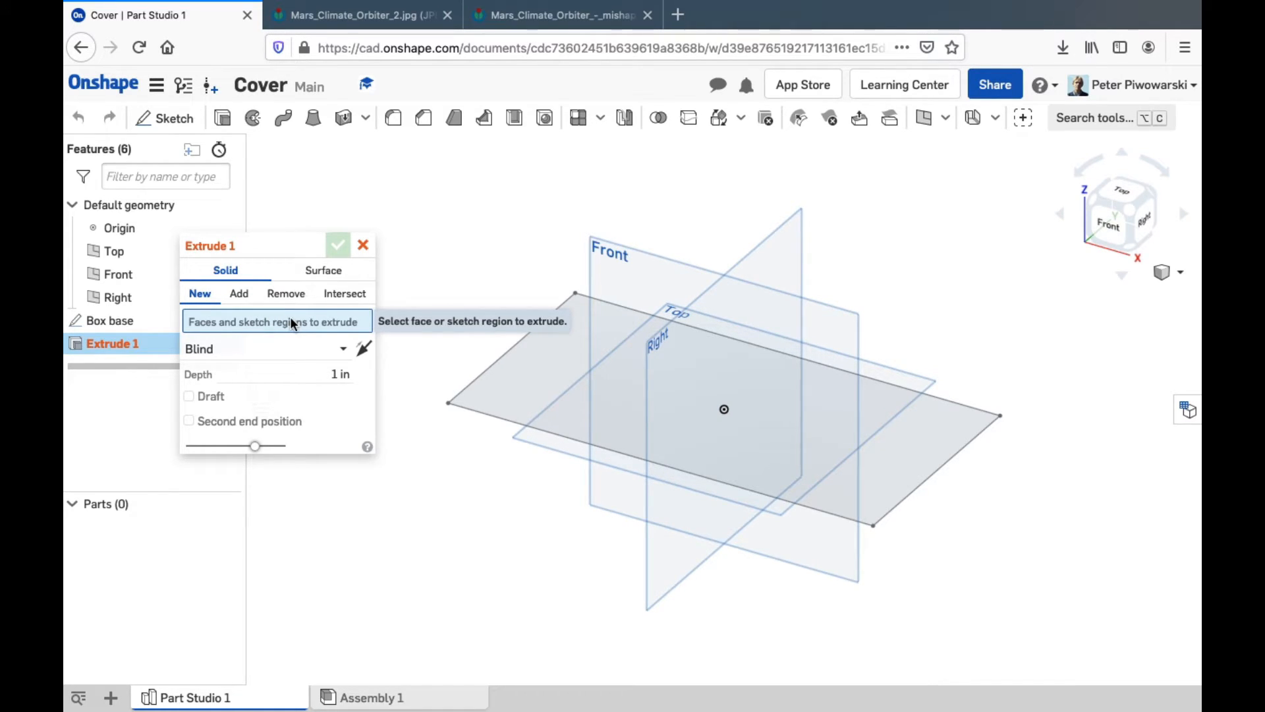
left_click(93, 318)
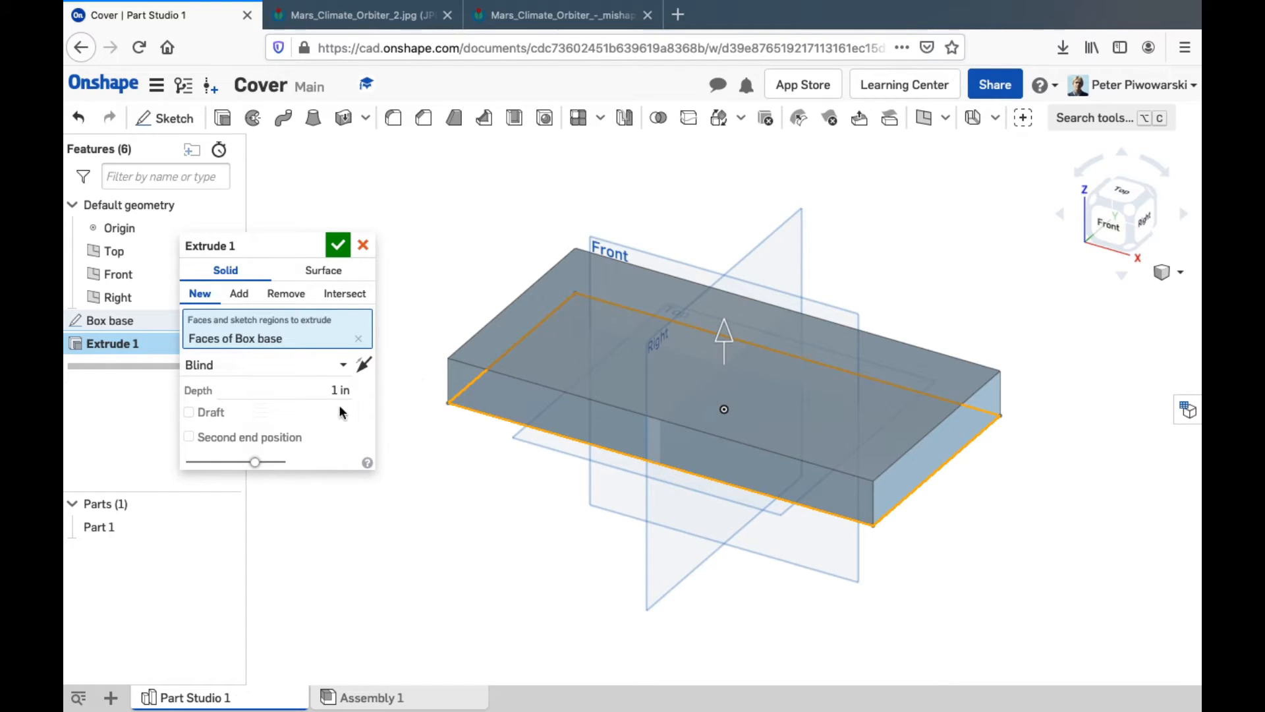
left_click(319, 391)
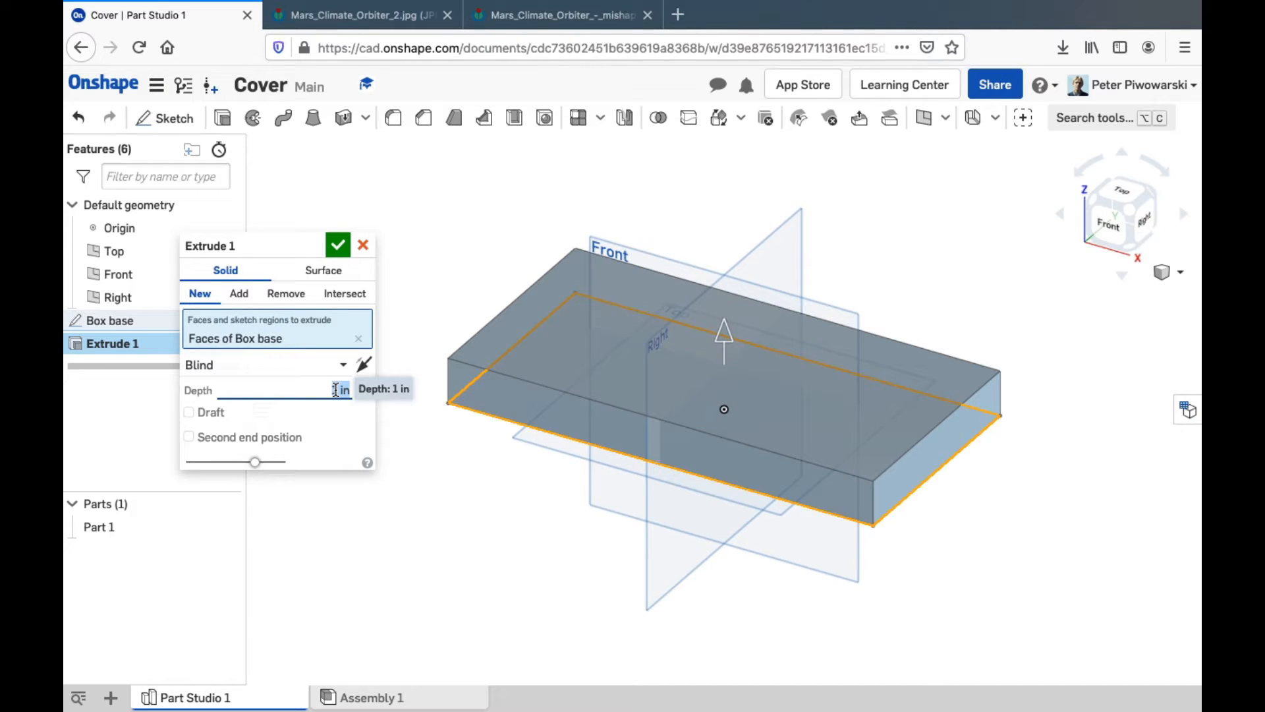
type("4in")
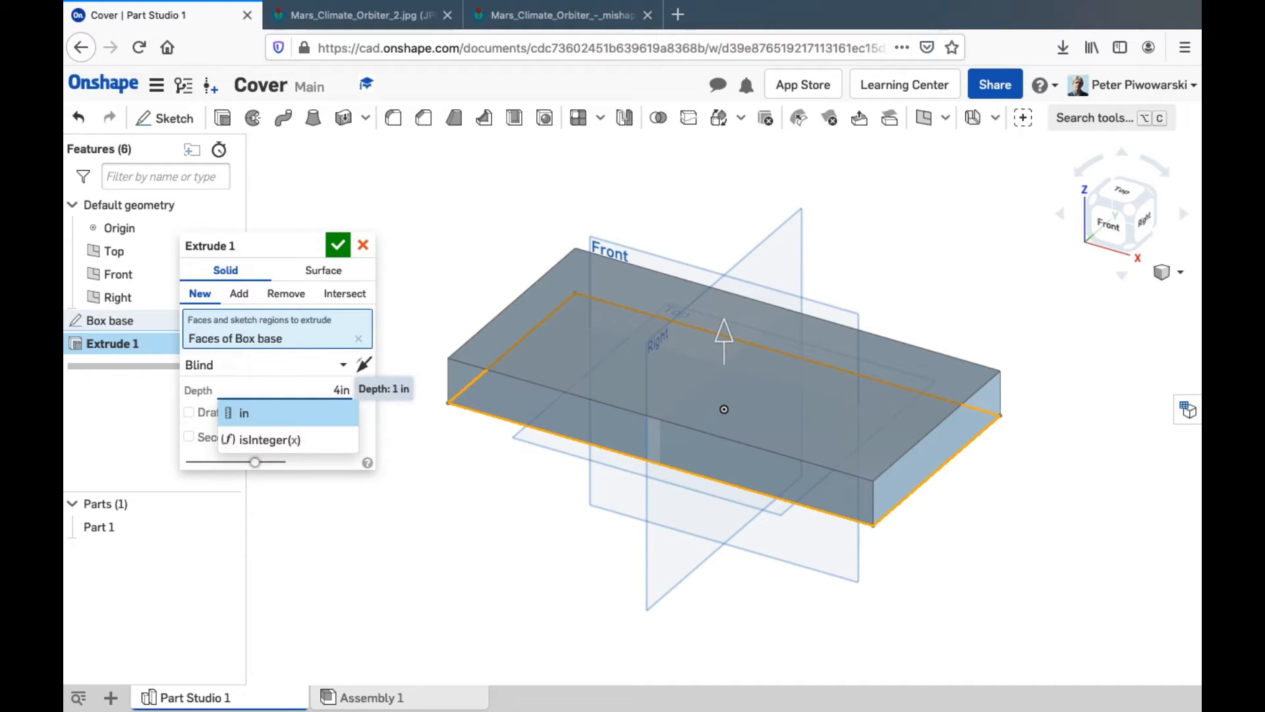
key("Return")
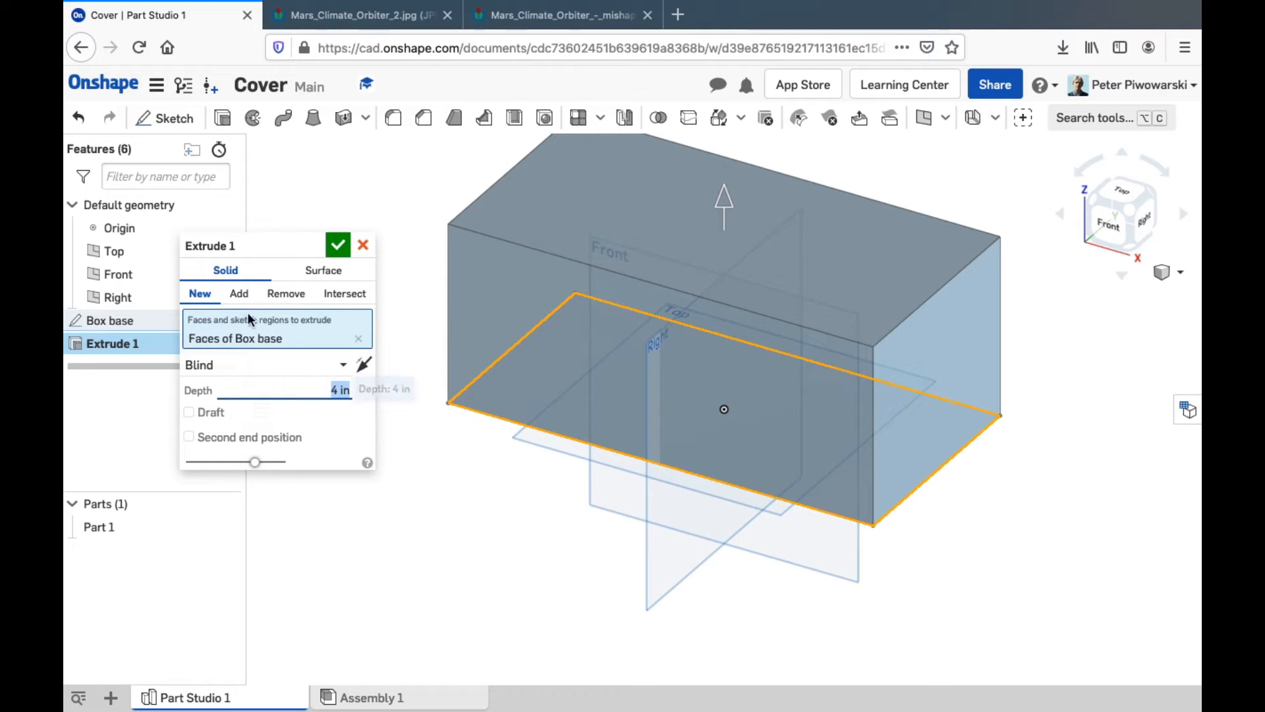
Rename the extrusion Box and accept it.
left_click(312, 244)
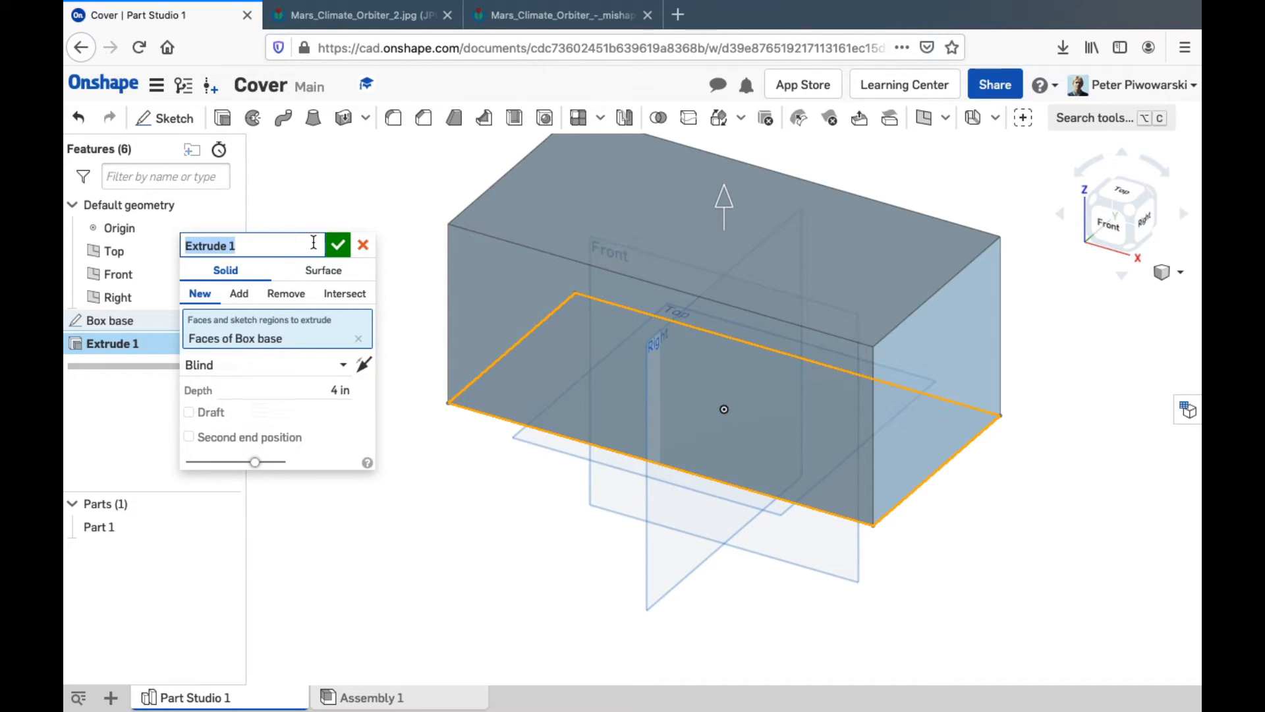
type("Box")
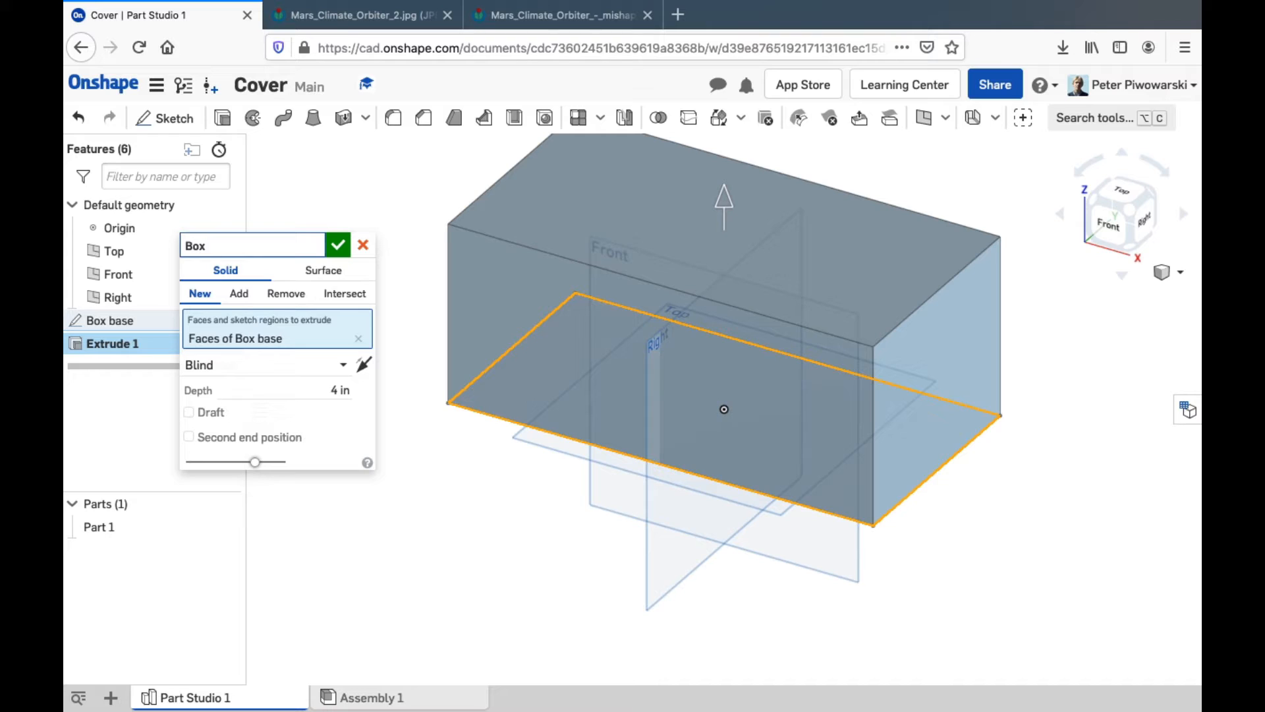
left_click(338, 247)
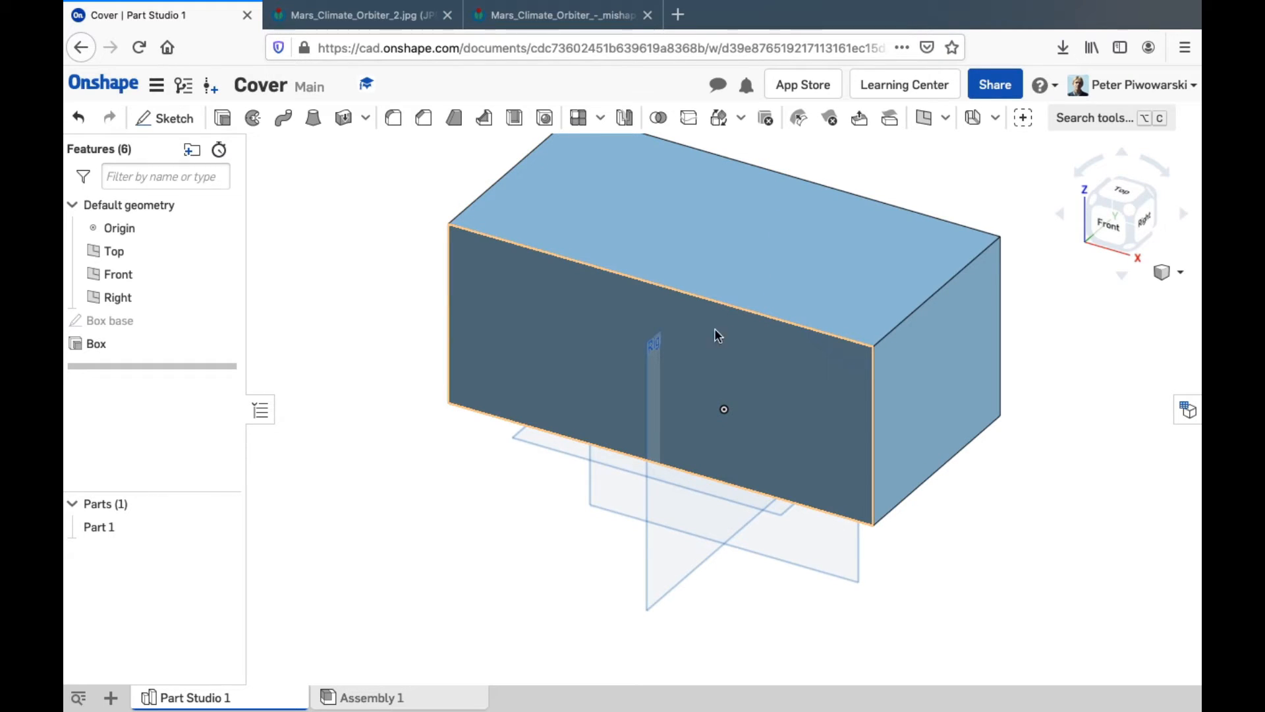
Examine the solid box from below and from the sides, ending with a straight-on view of its bottom face.
left_click(1122, 156)
left_click(1122, 155)
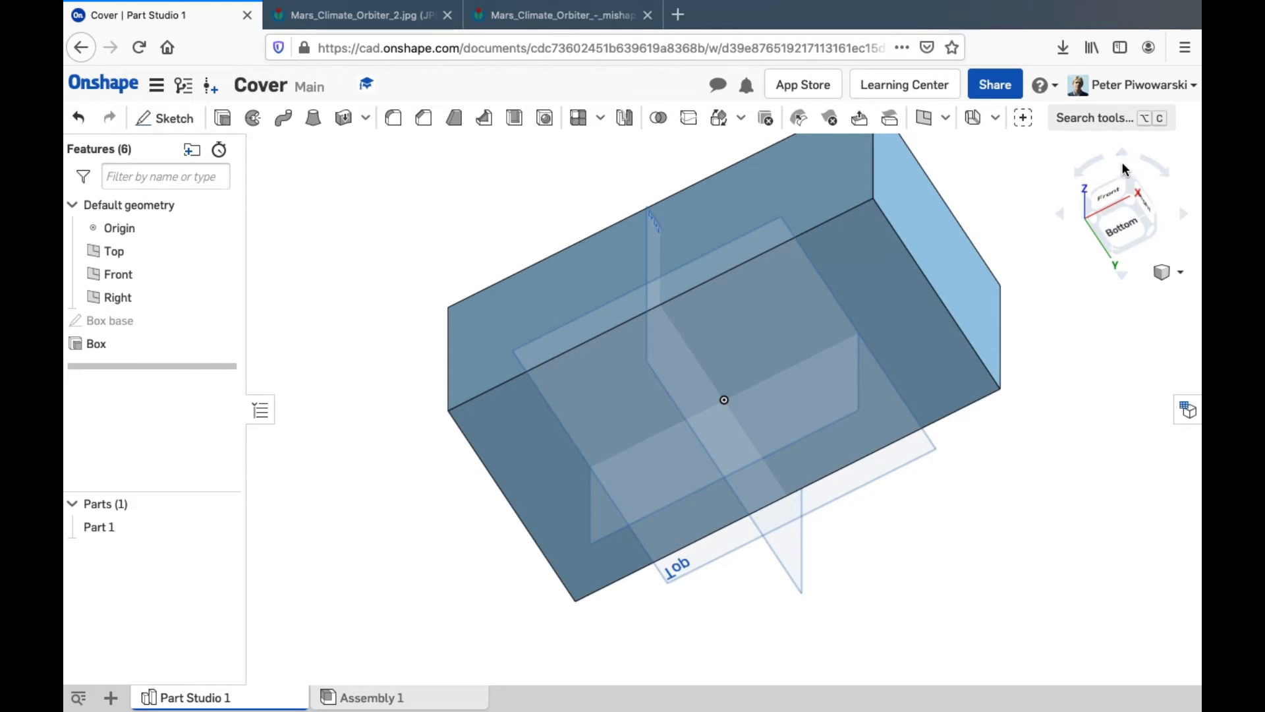
left_click(1122, 277)
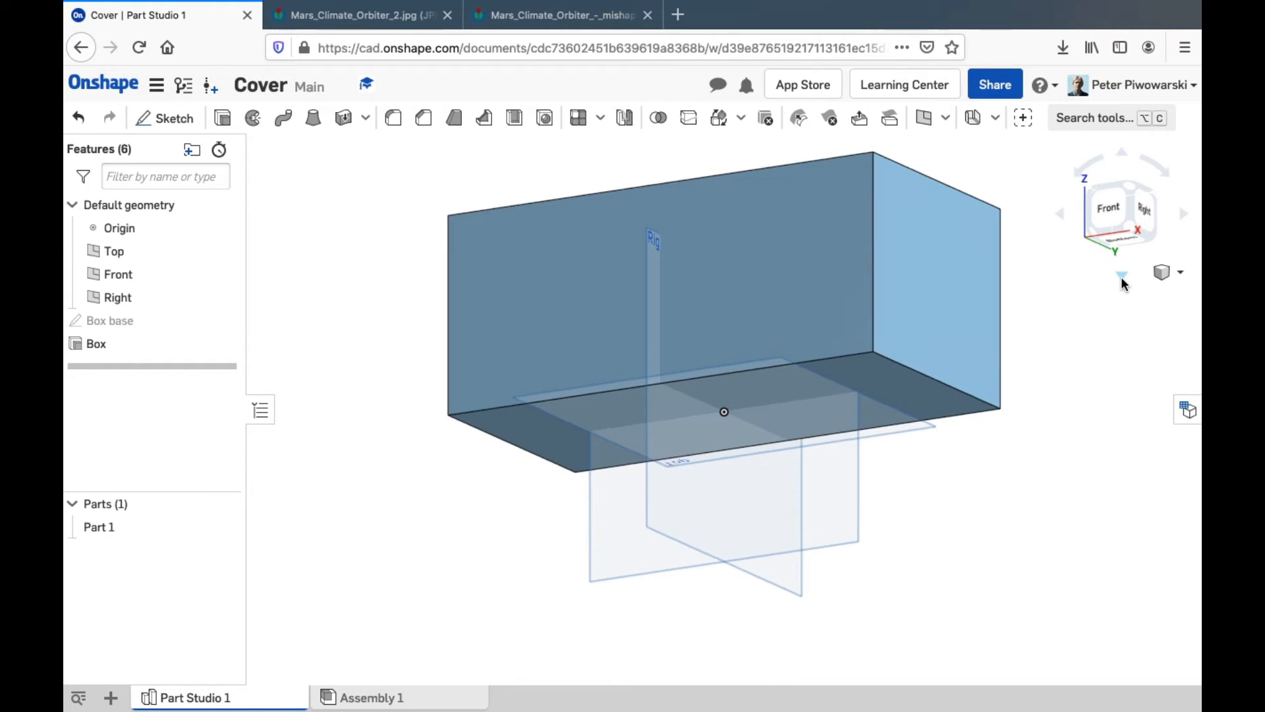
left_click(1122, 277)
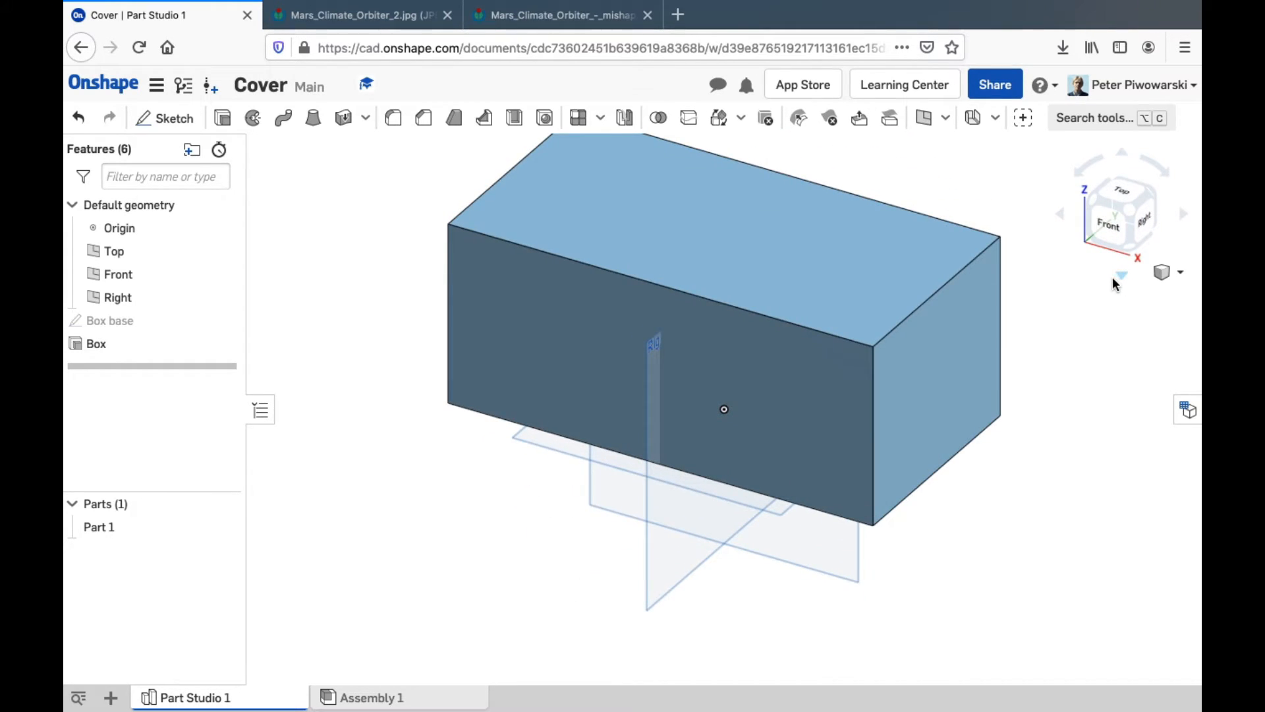
left_click(1180, 210)
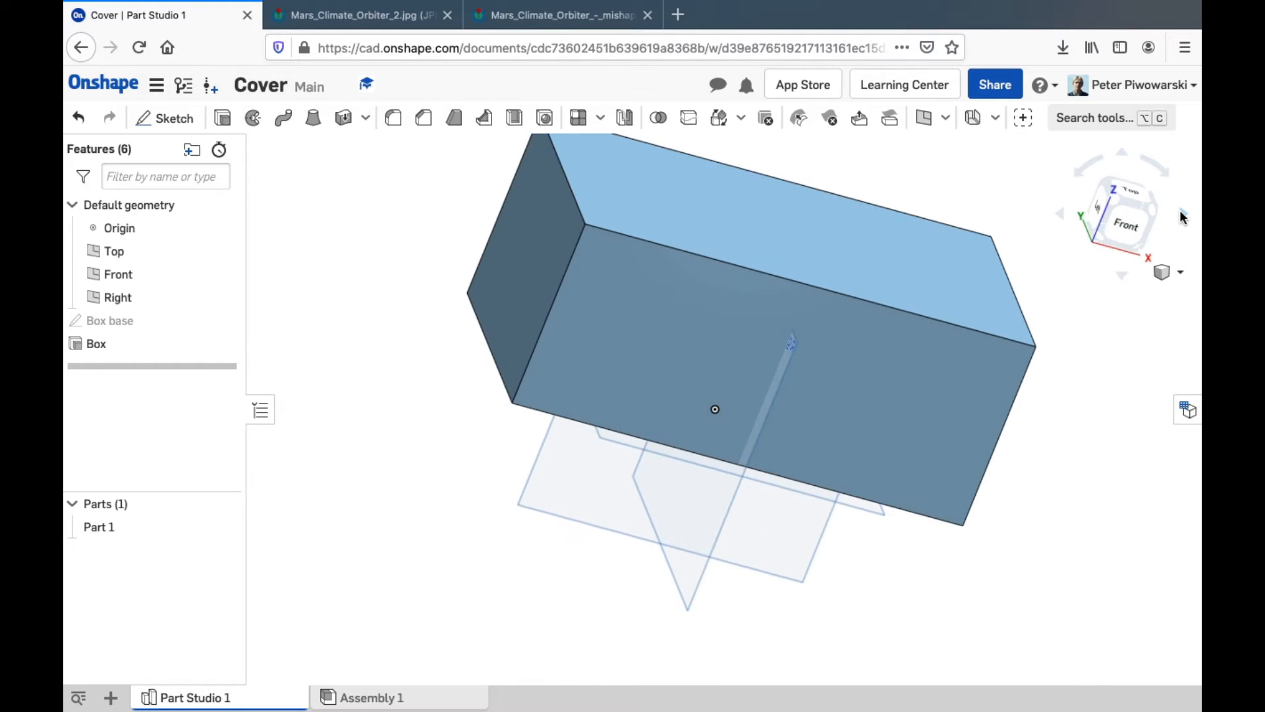
left_click(1059, 216)
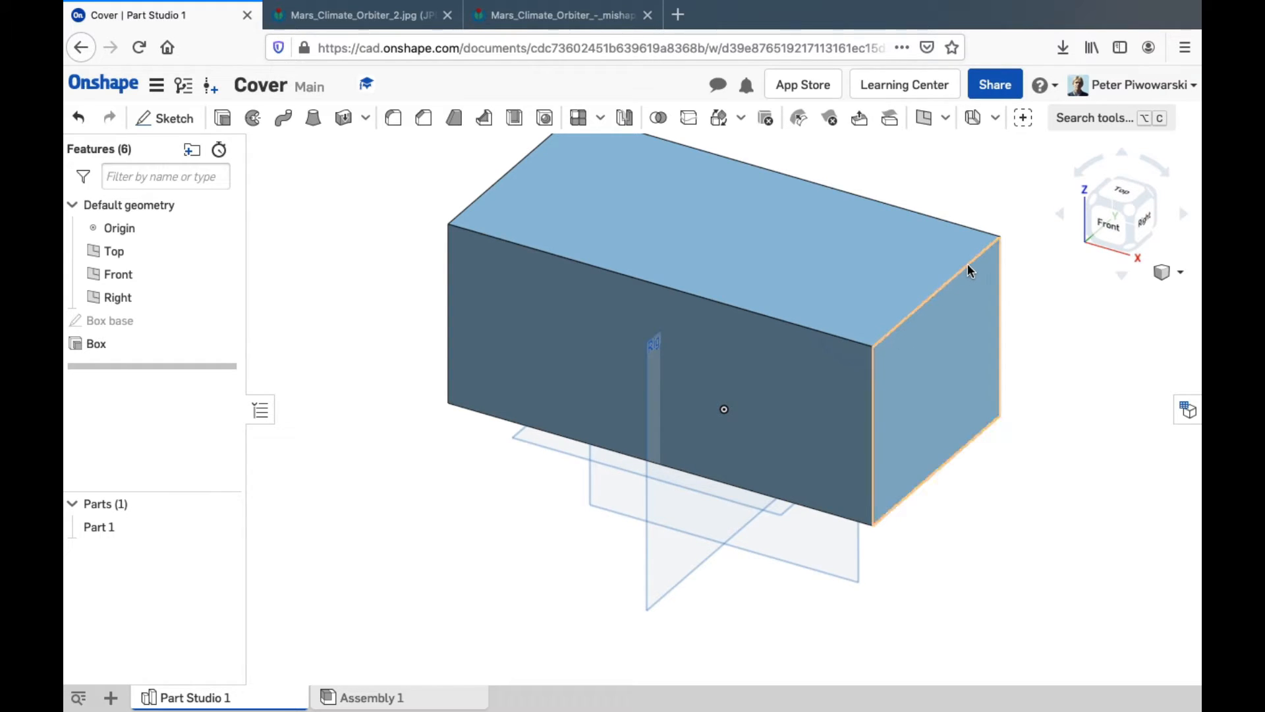
left_click(1126, 157)
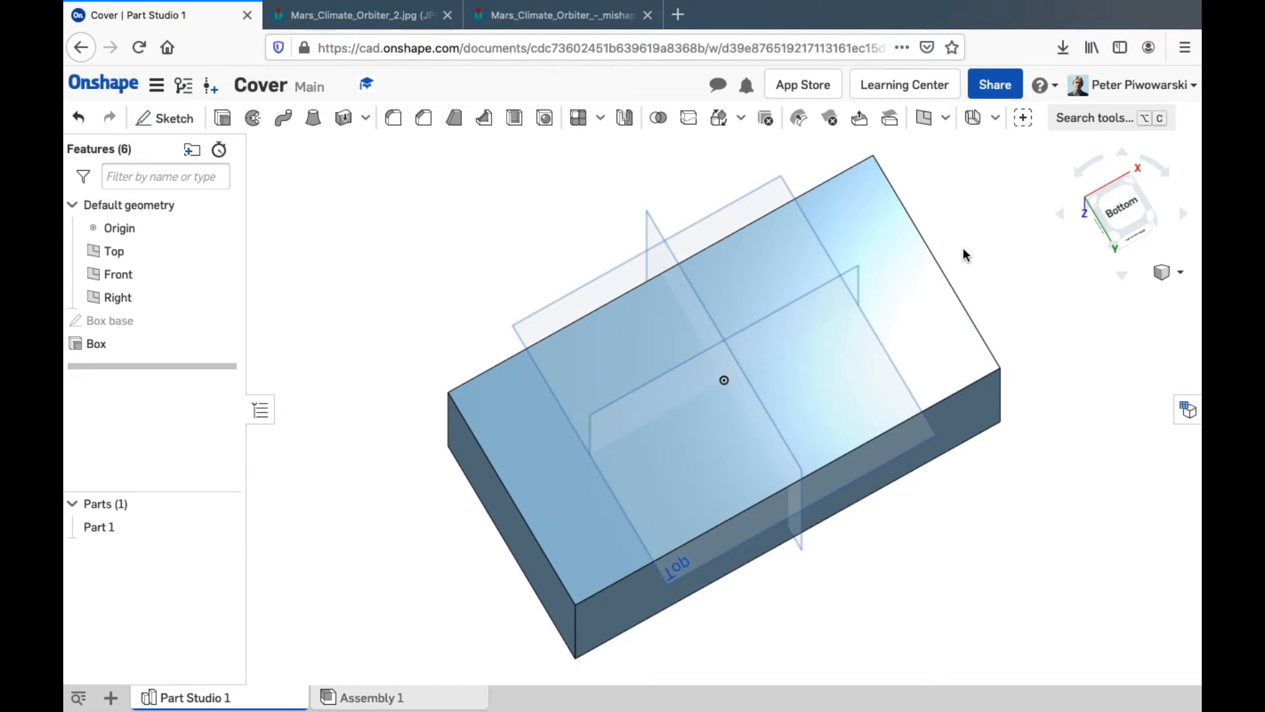
left_click(1133, 209)
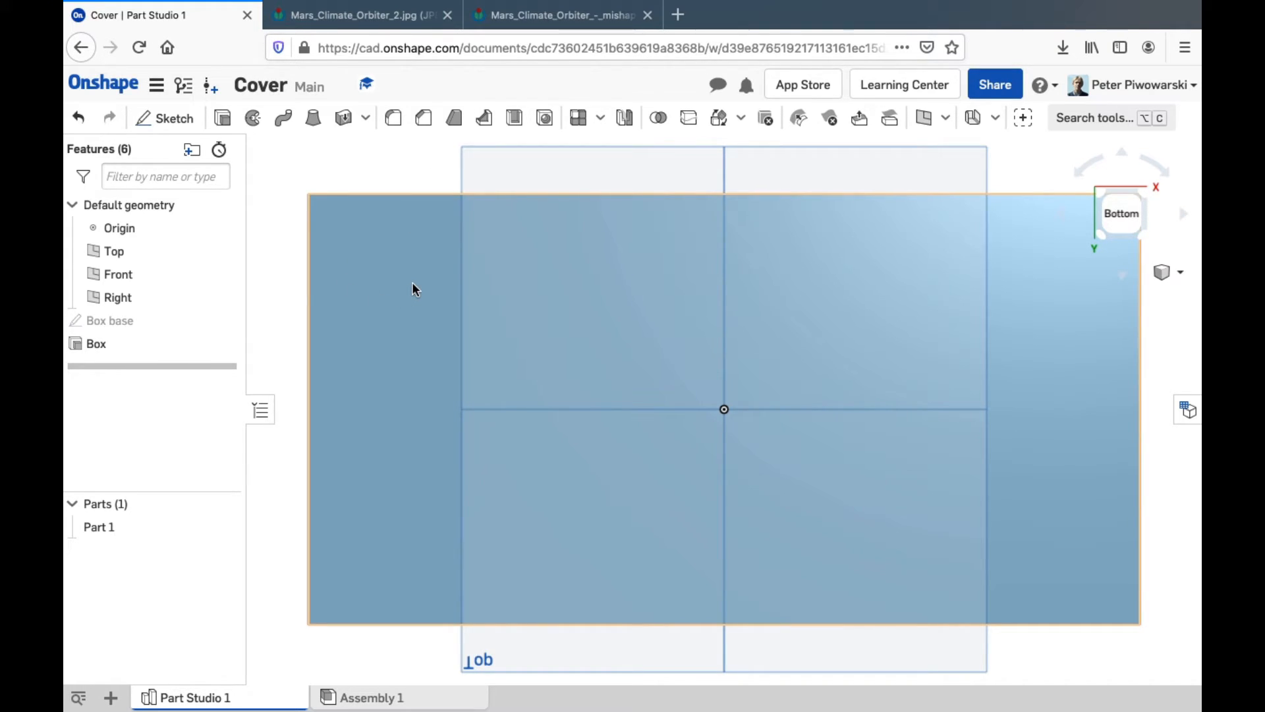
Narrow the browser window to see where Shell sits among the collapsed modelling tools, and restore full screen.
key("Escape")
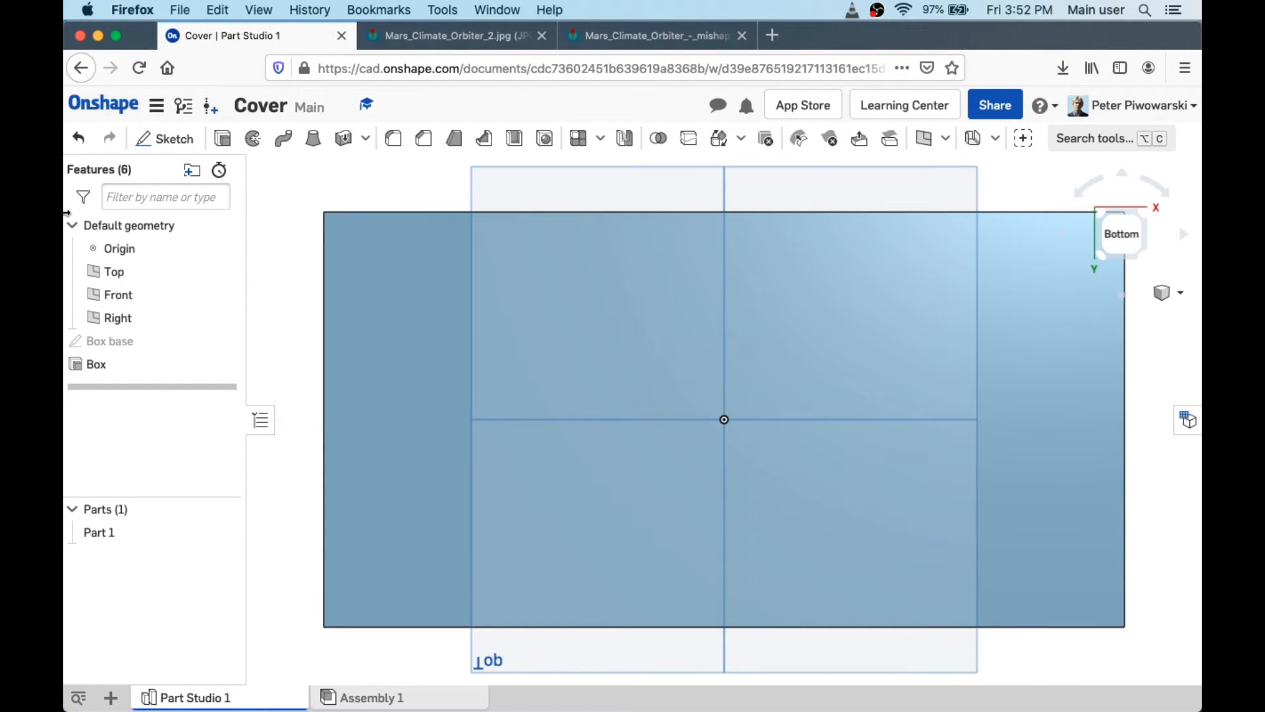
left_click_drag(66, 212, 495, 224)
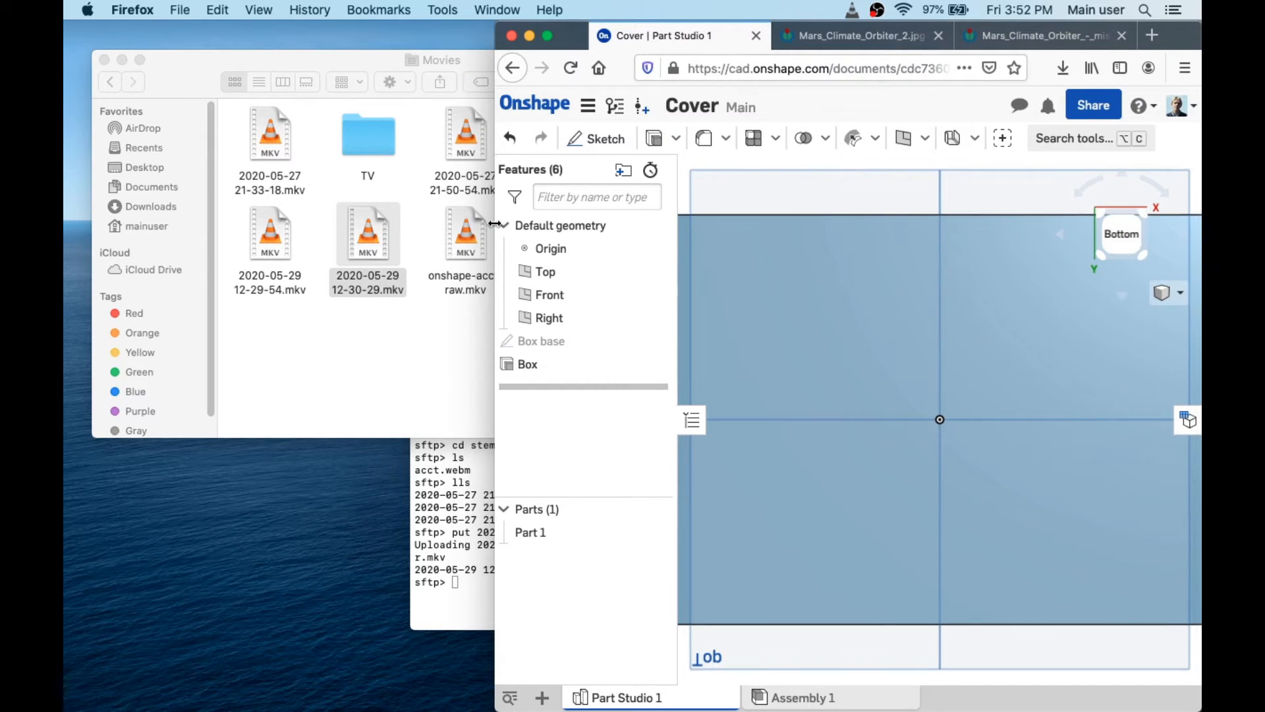
left_click(726, 140)
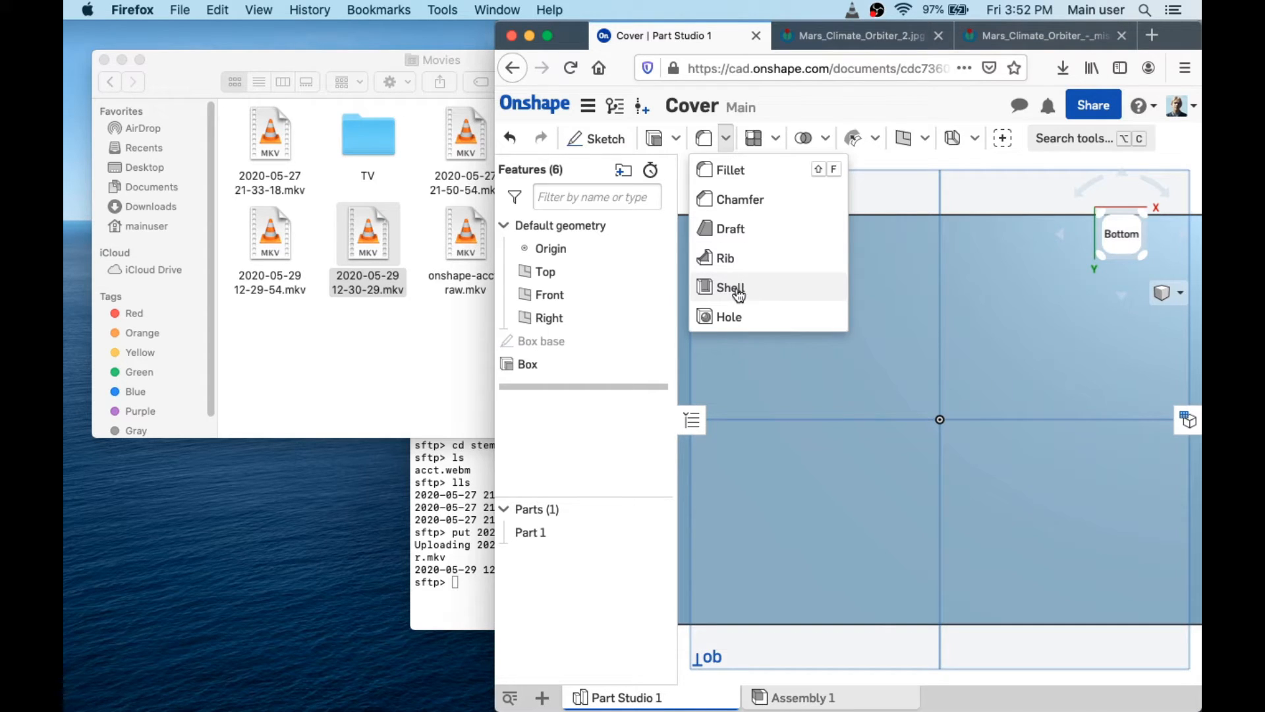
left_click(602, 444)
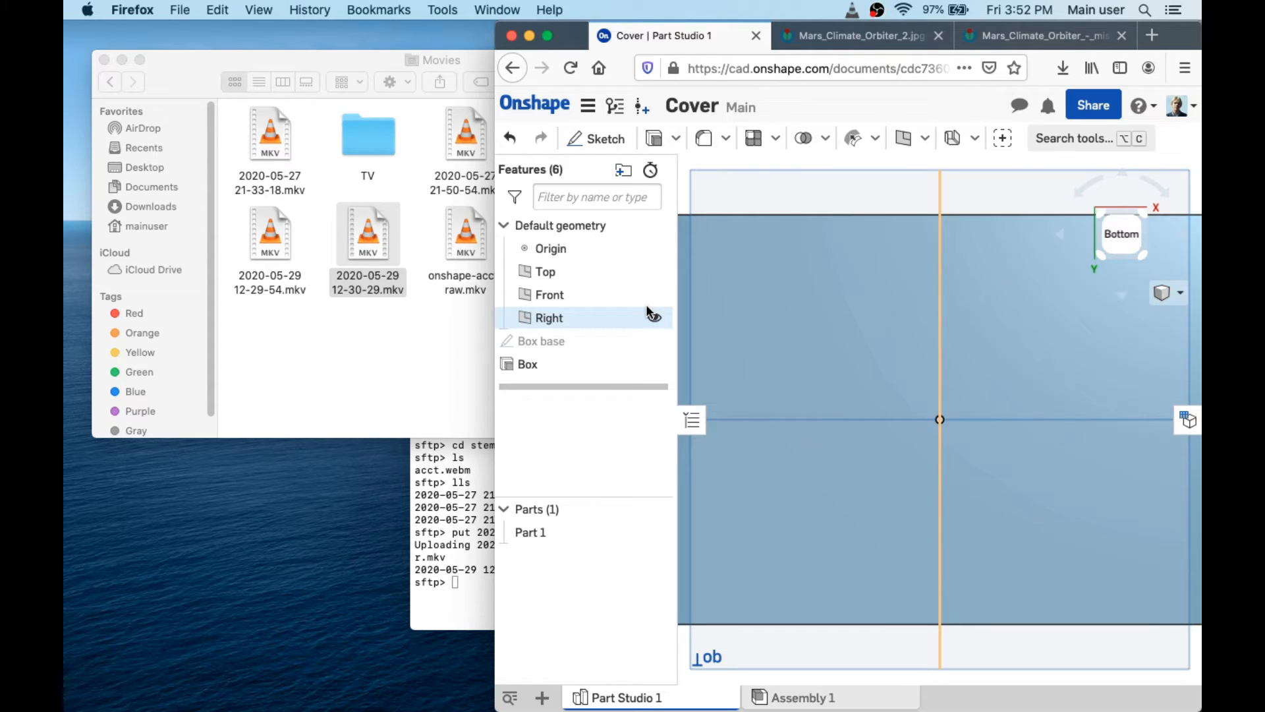
key("ctrl+super+f")
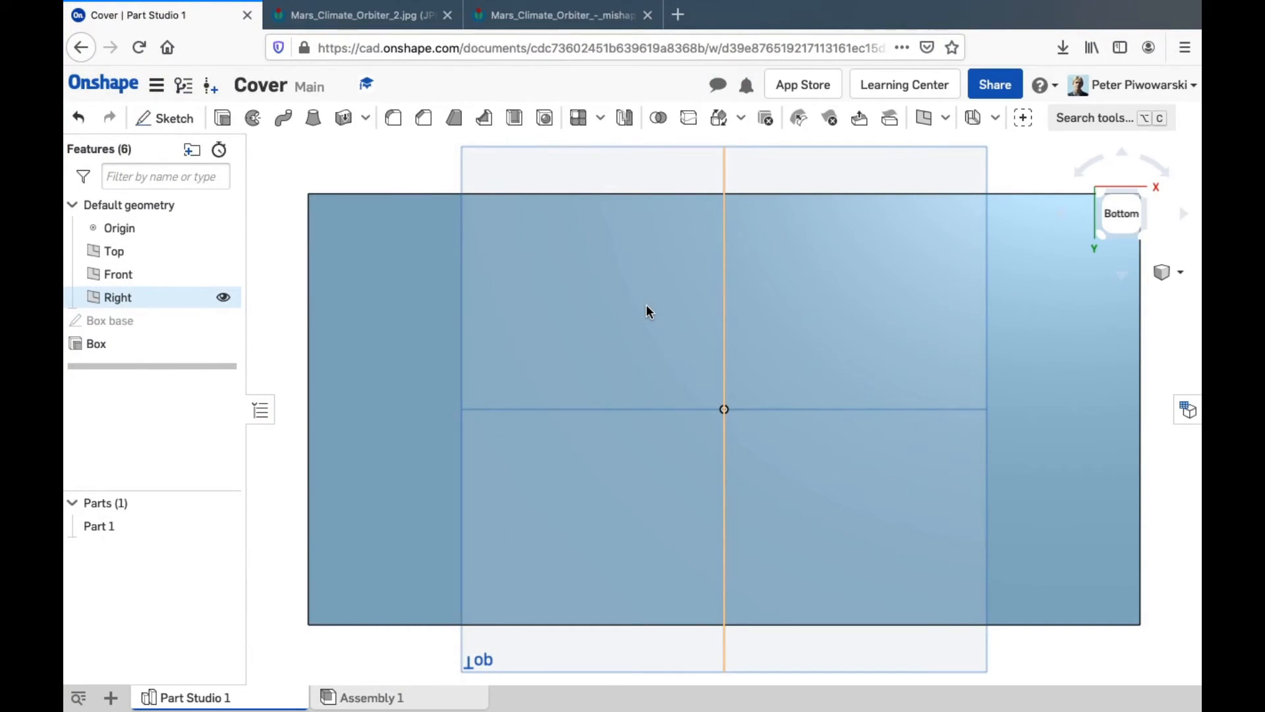
Find the Shell tool by searching for shell and hollow the box by removing its bottom face, with 0.1 in thickness.
left_click(1073, 123)
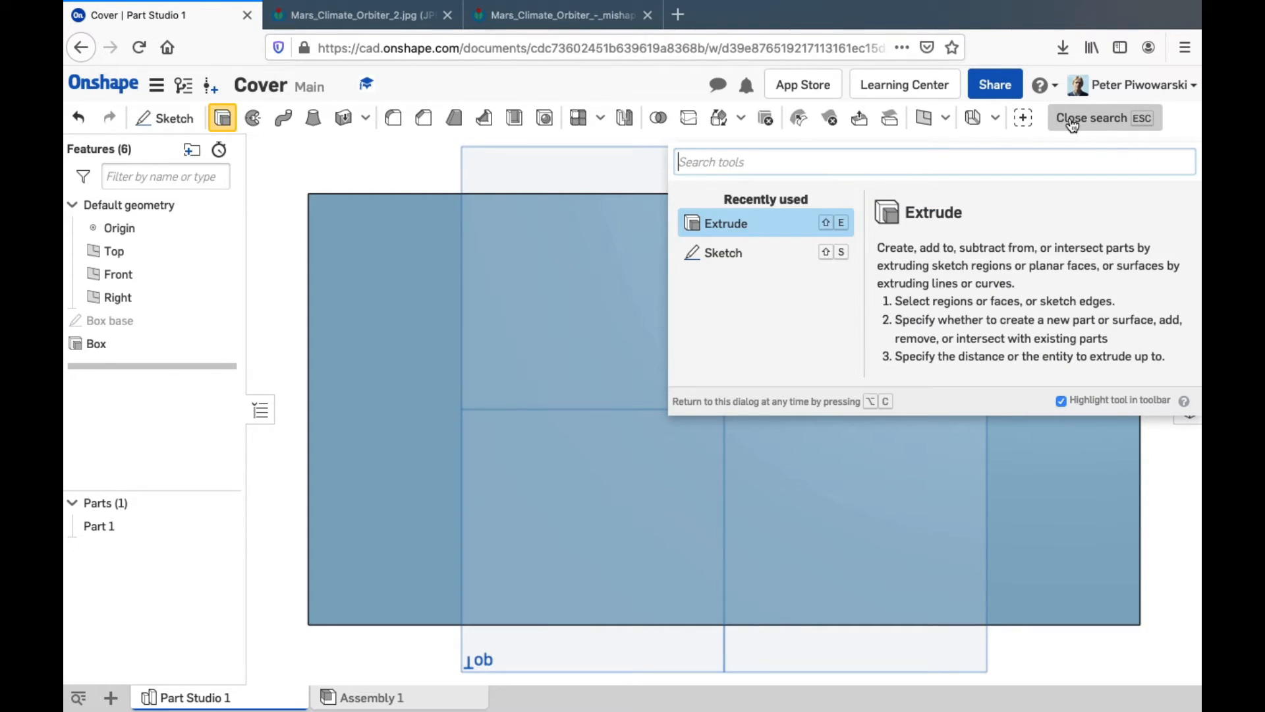
type("shell")
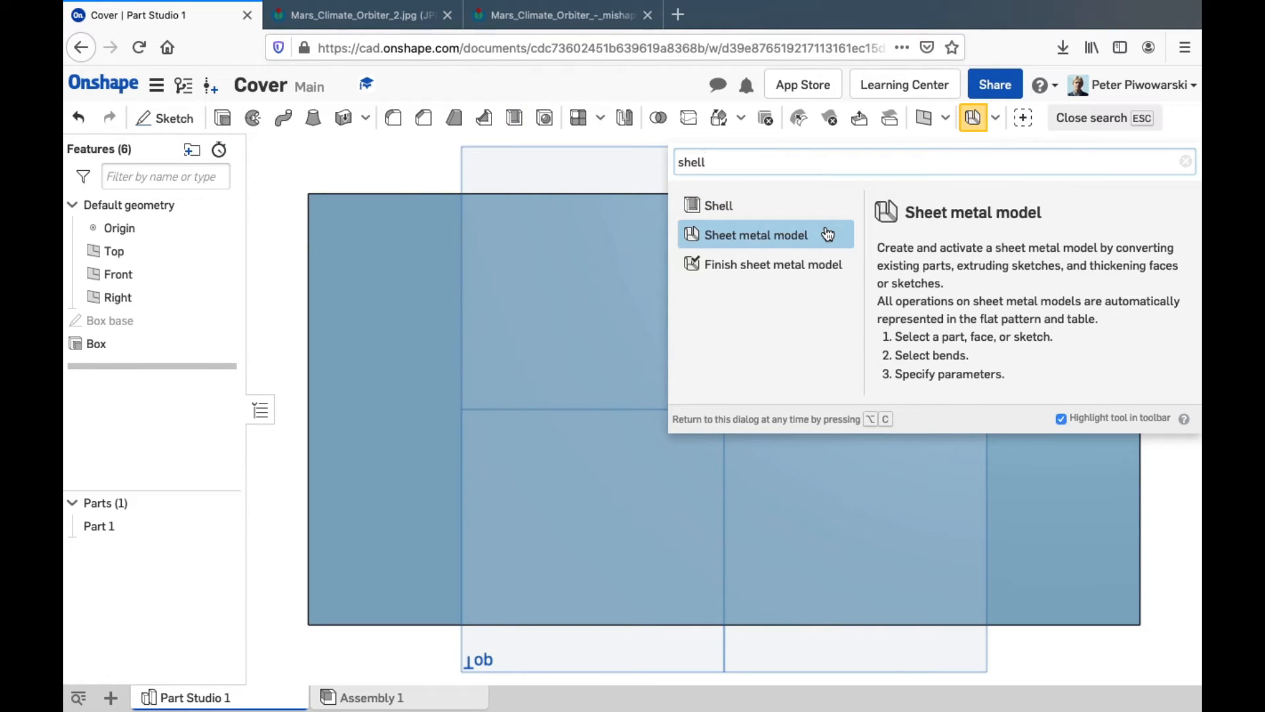
left_click(724, 208)
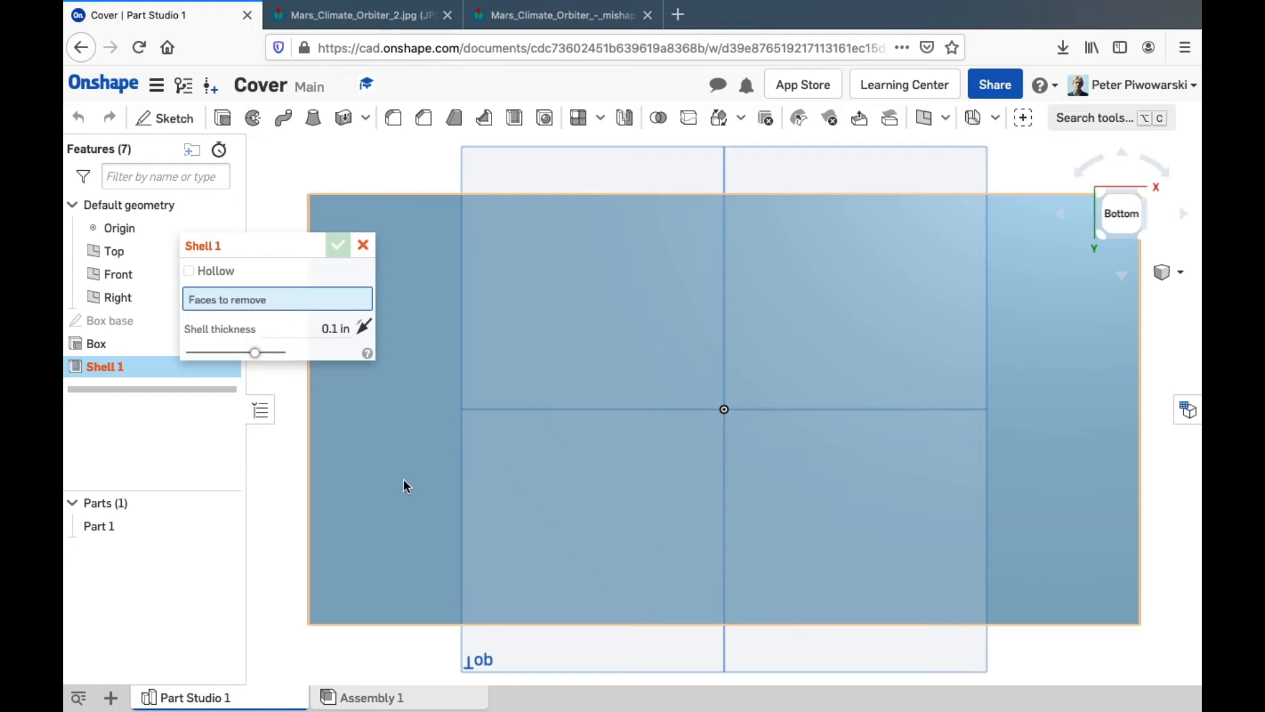
left_click(368, 433)
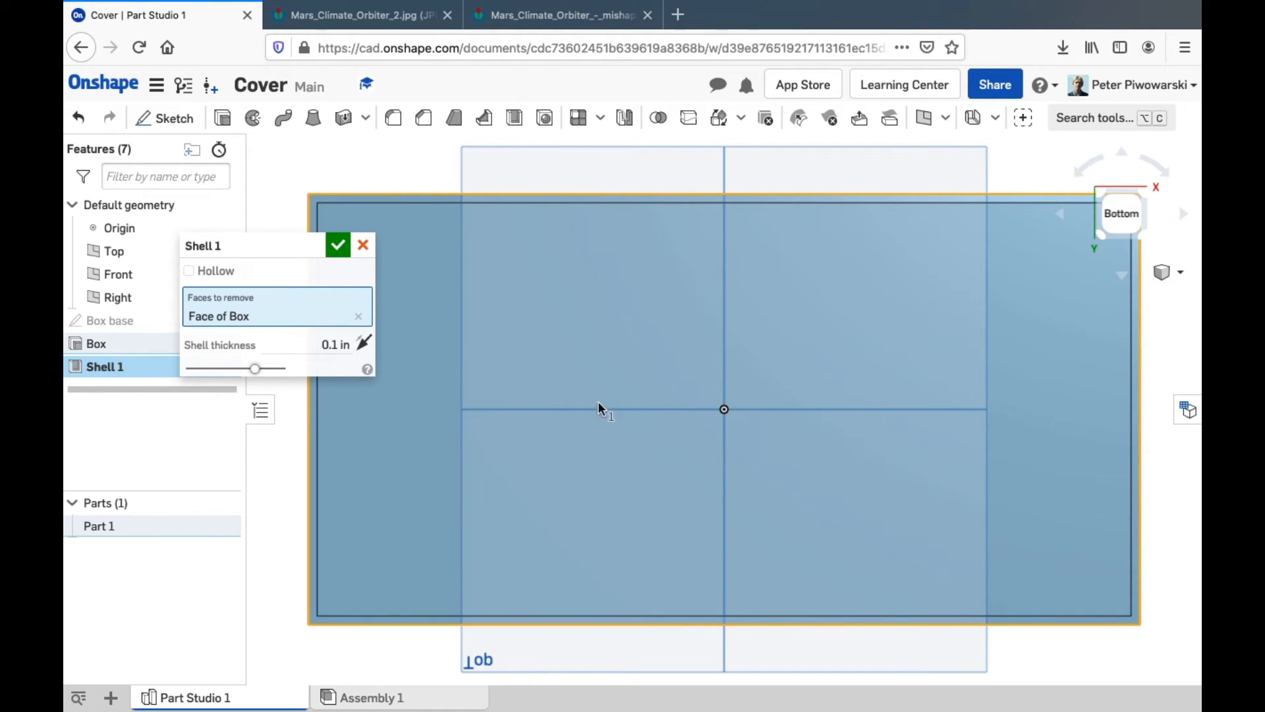
left_click(1142, 195)
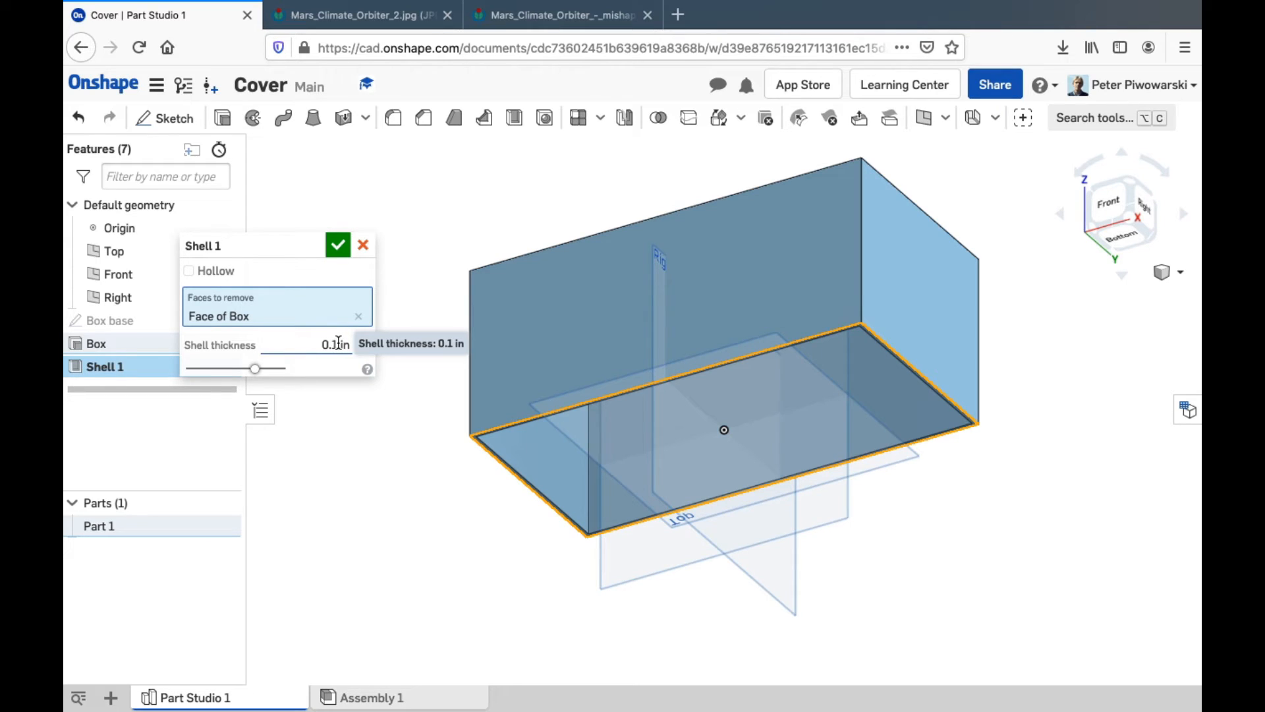
Rename the shell feature Hollowed box and accept it.
left_click(309, 241)
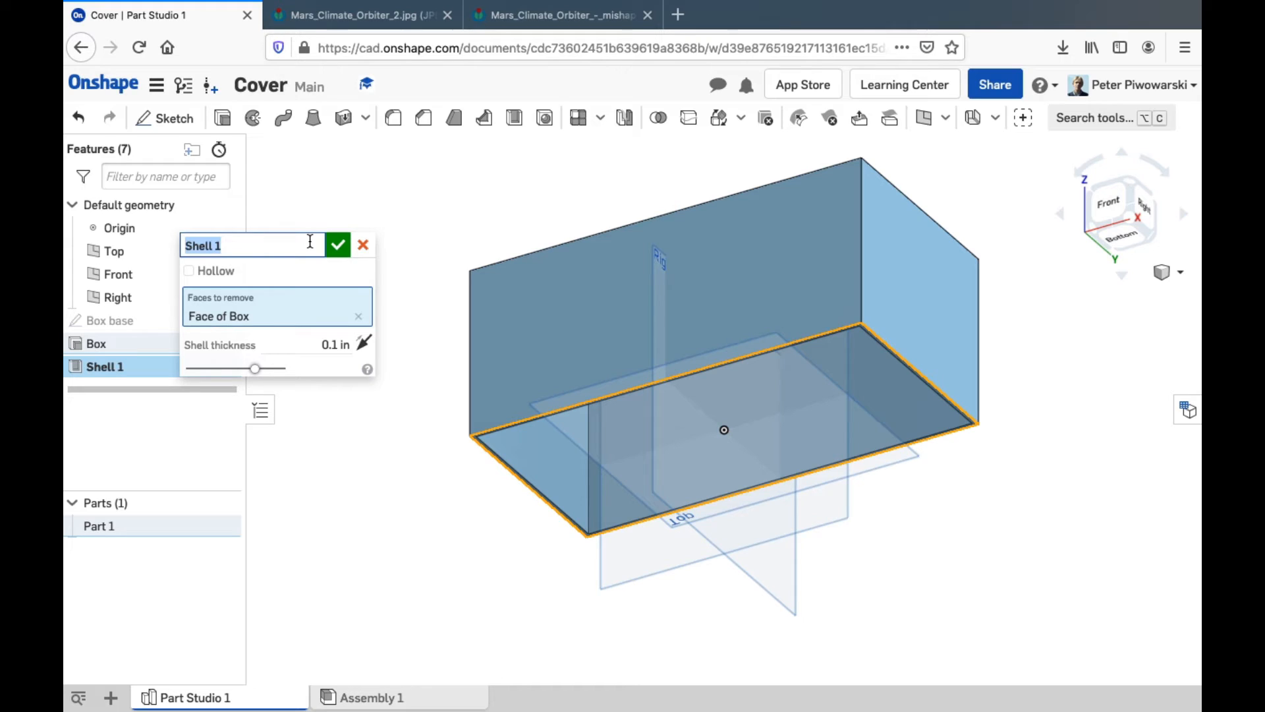
type("Hollowed box")
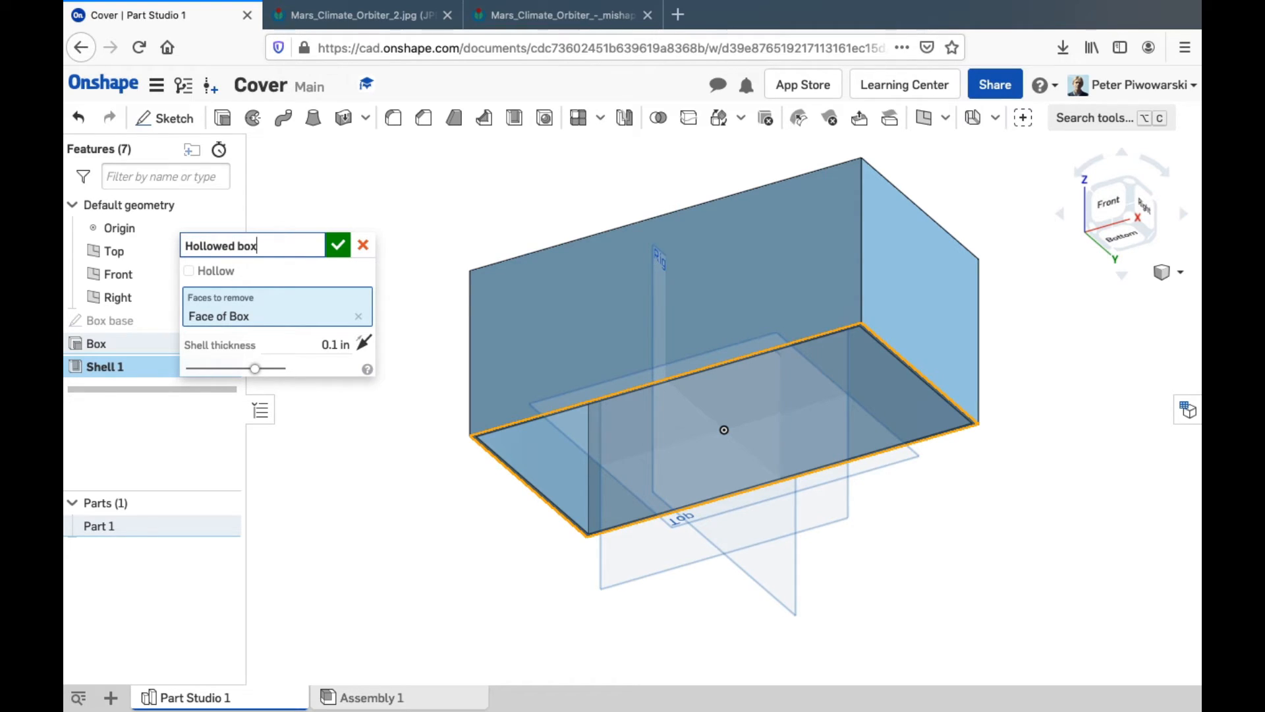
left_click(337, 248)
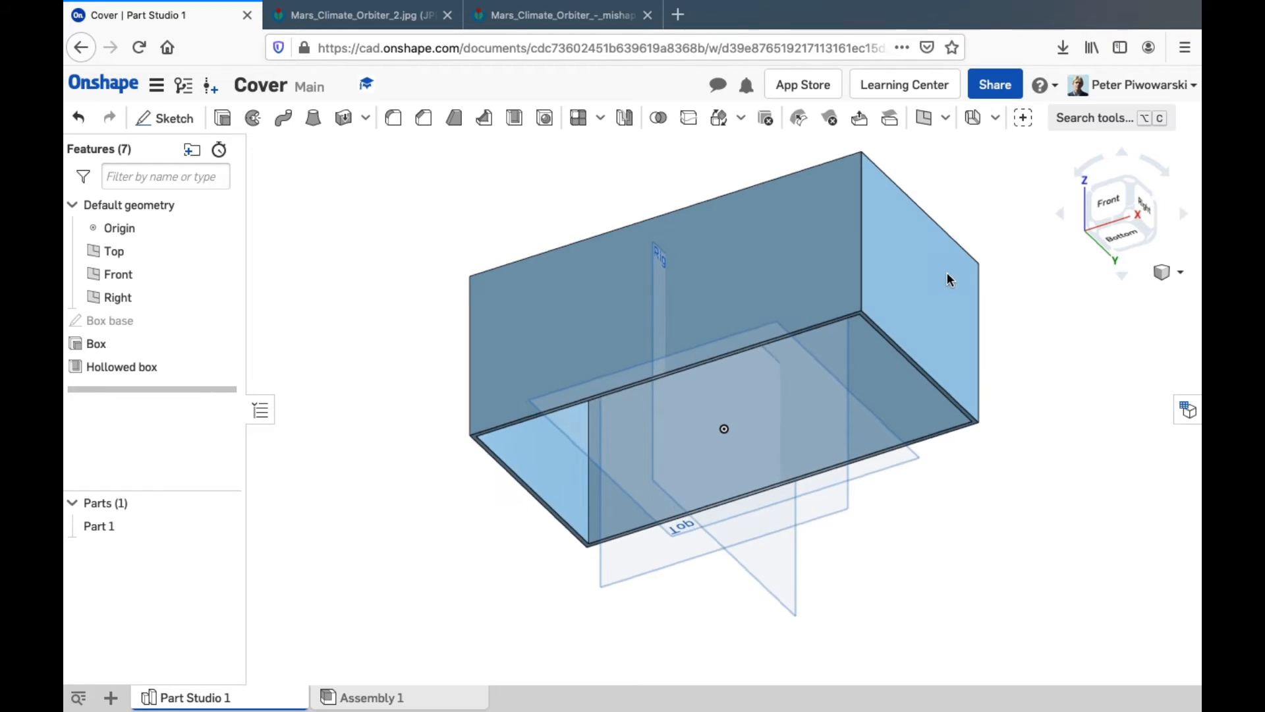
Start a new sketch on the top face of the hollowed box, viewed straight on from above.
right_click_drag(948, 275, 902, 301)
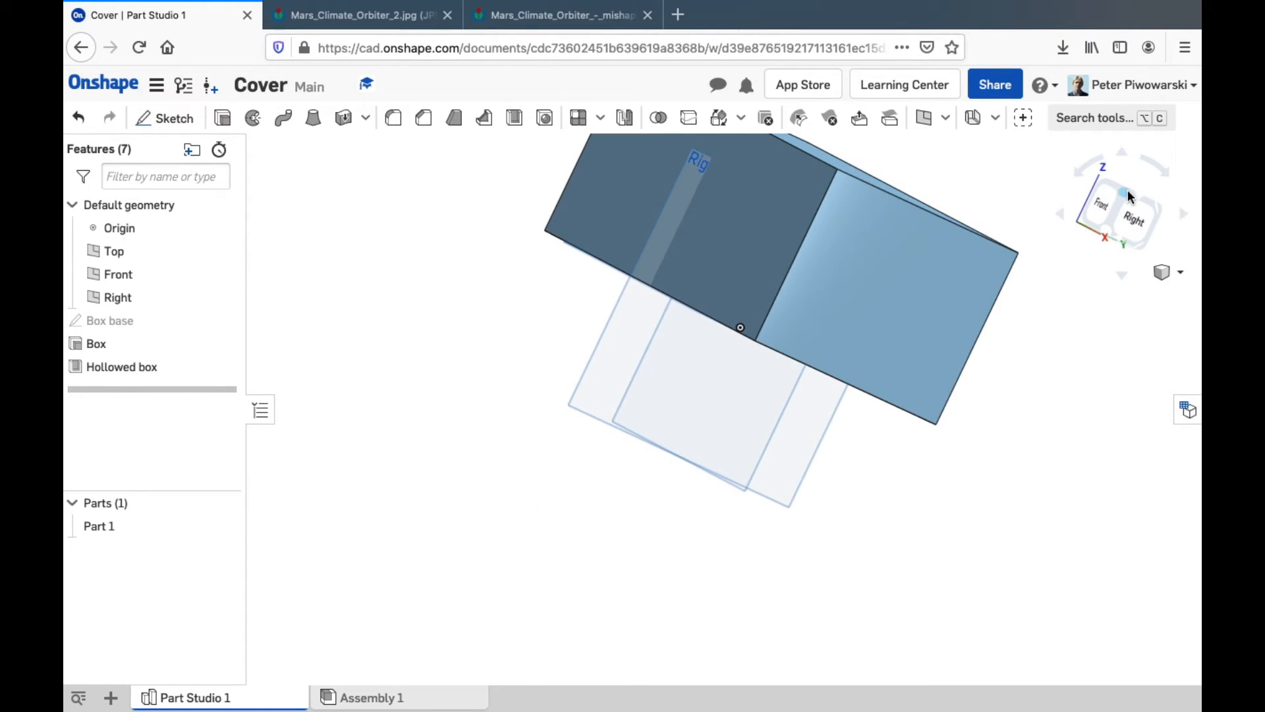
left_click(1128, 190)
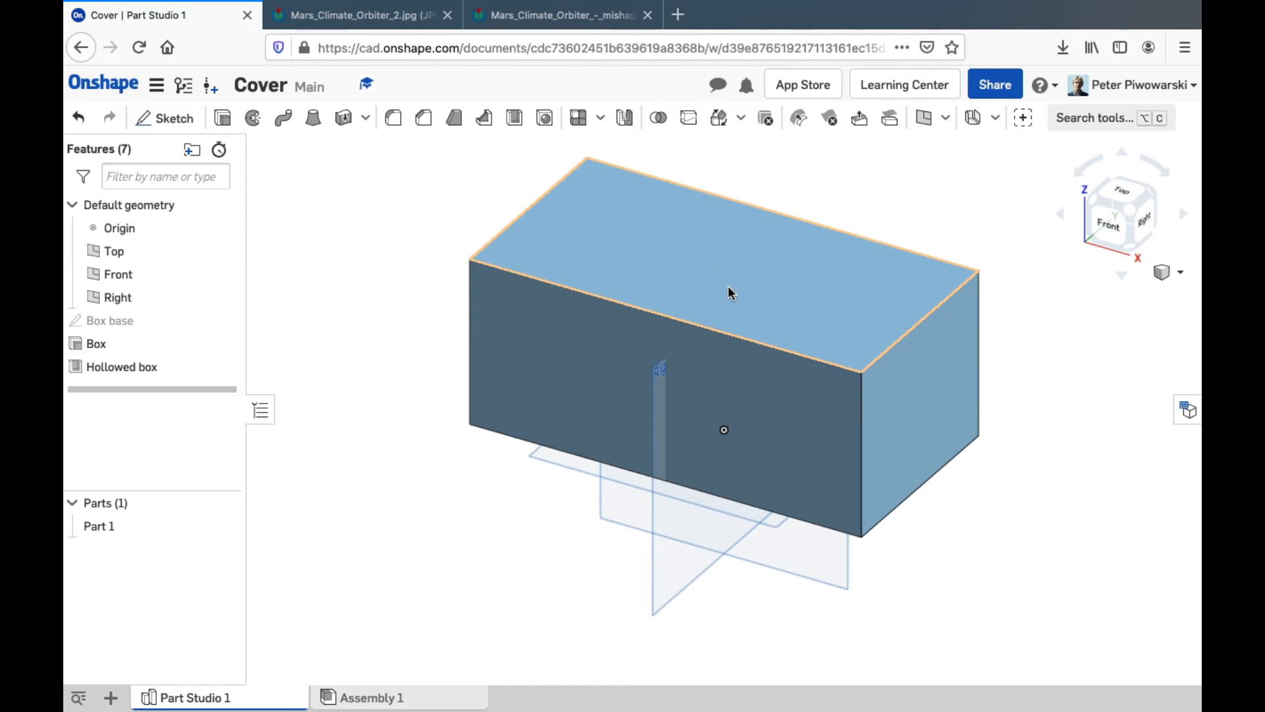
left_click(1128, 194)
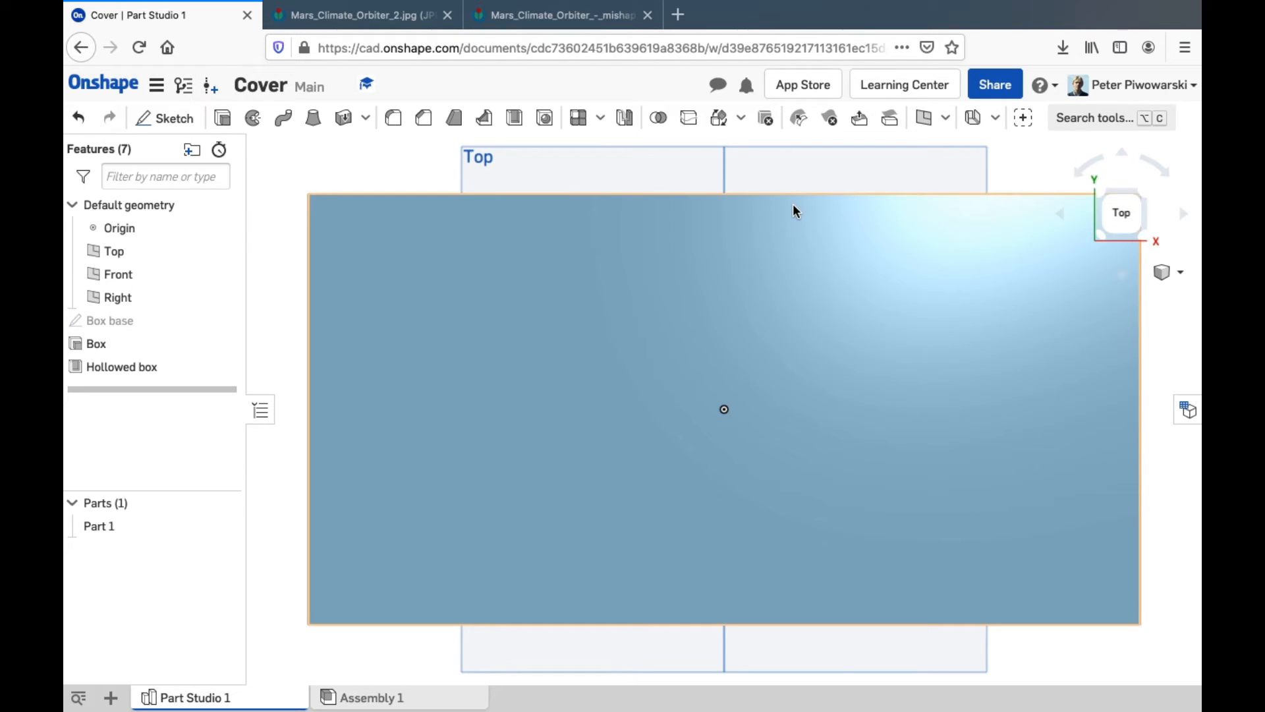
left_click(168, 125)
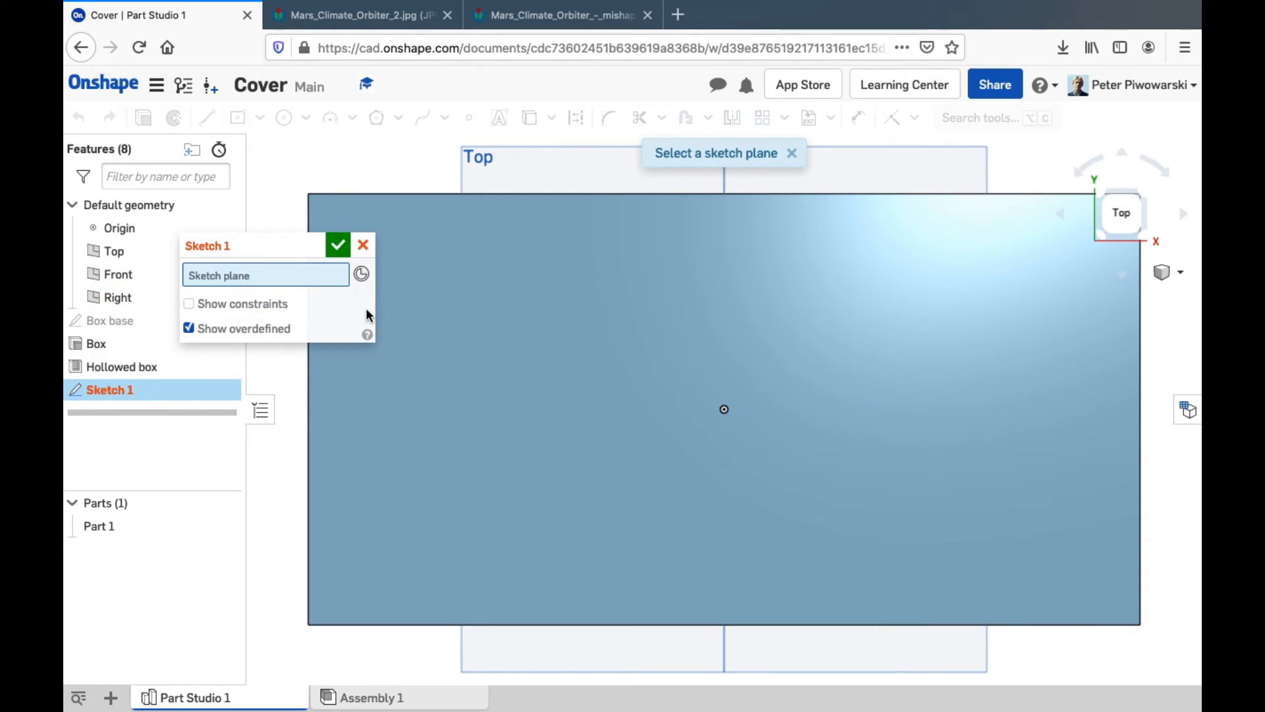
left_click(642, 374)
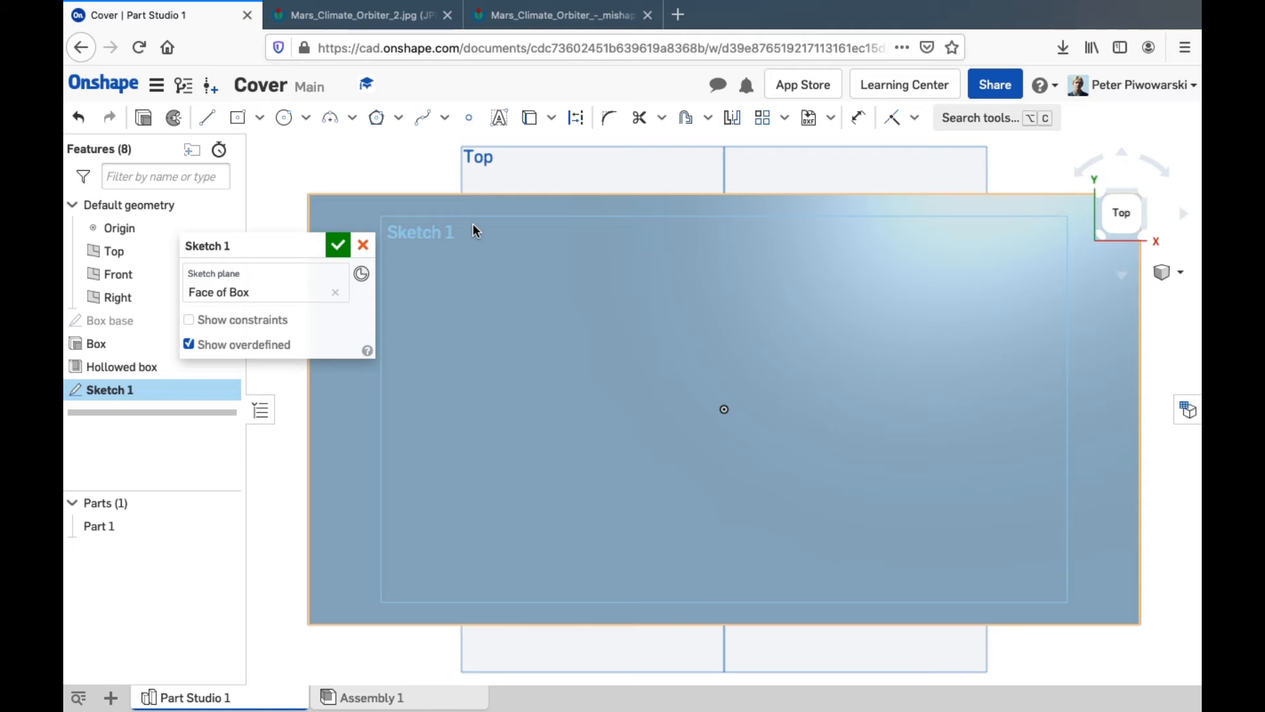
Draw an ellipse centred on the origin, about 7.47 in wide and 1.81 in high.
left_click(305, 122)
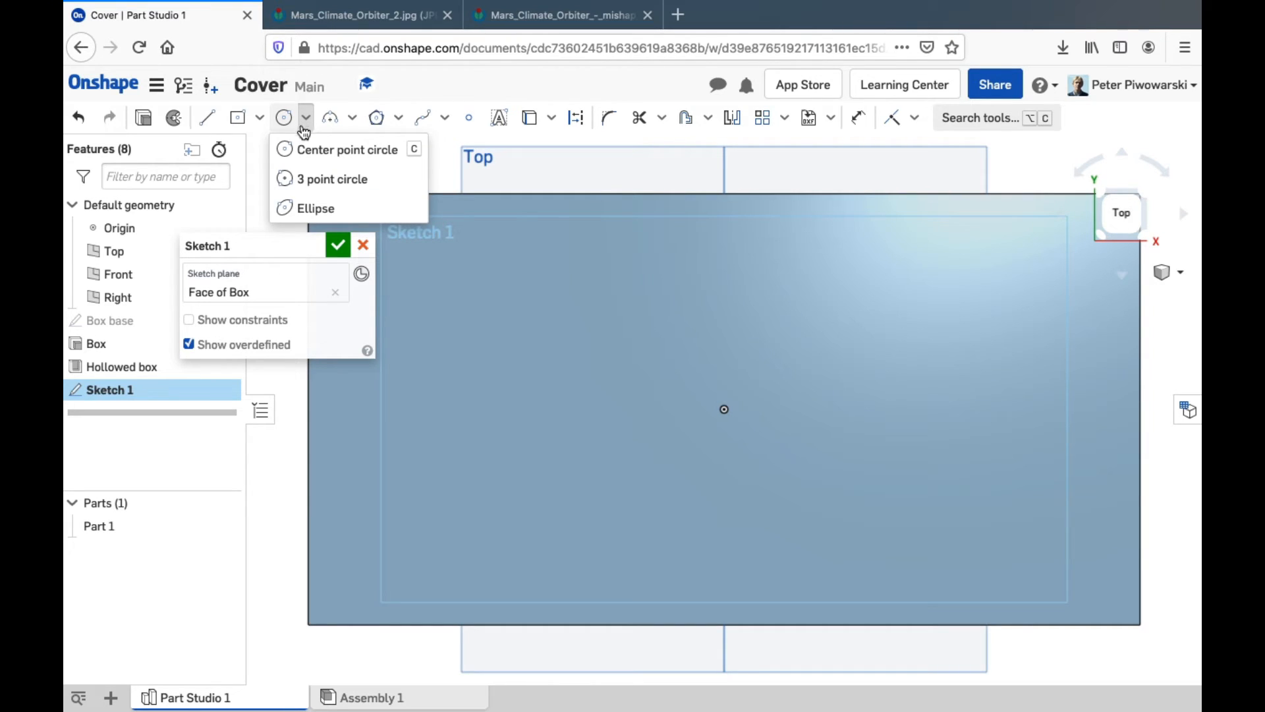
left_click(305, 210)
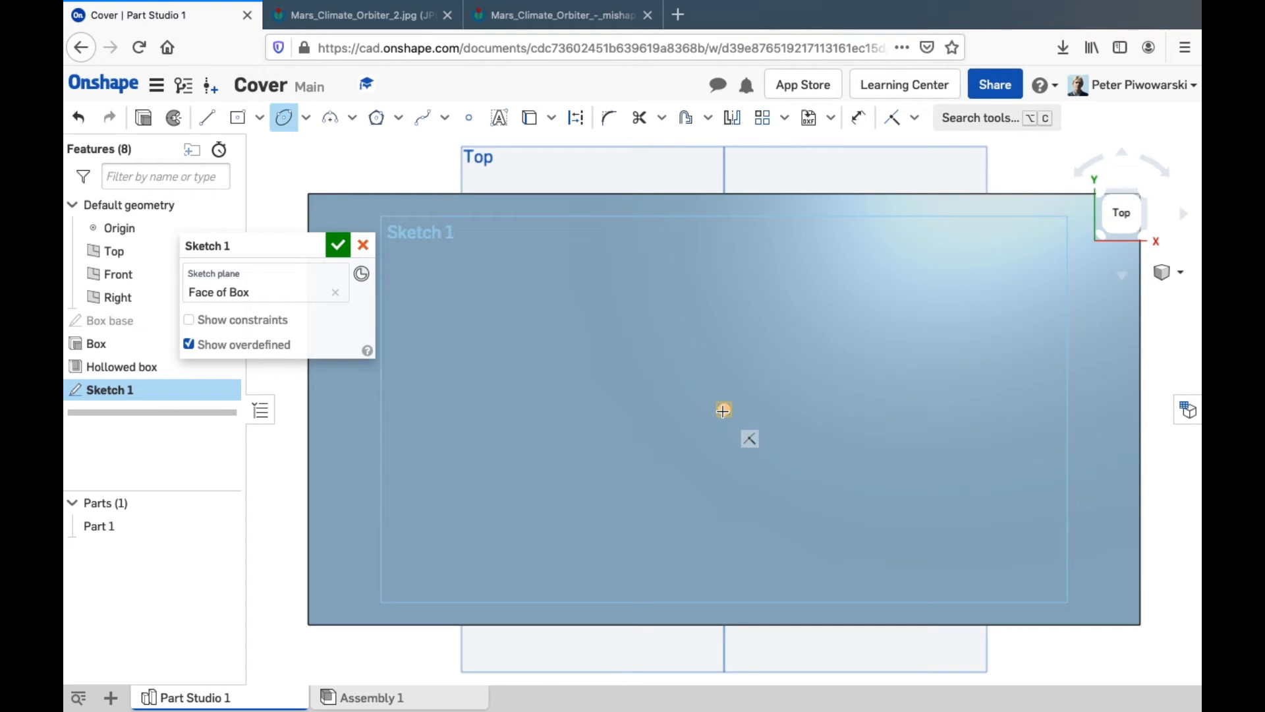
left_click(724, 409)
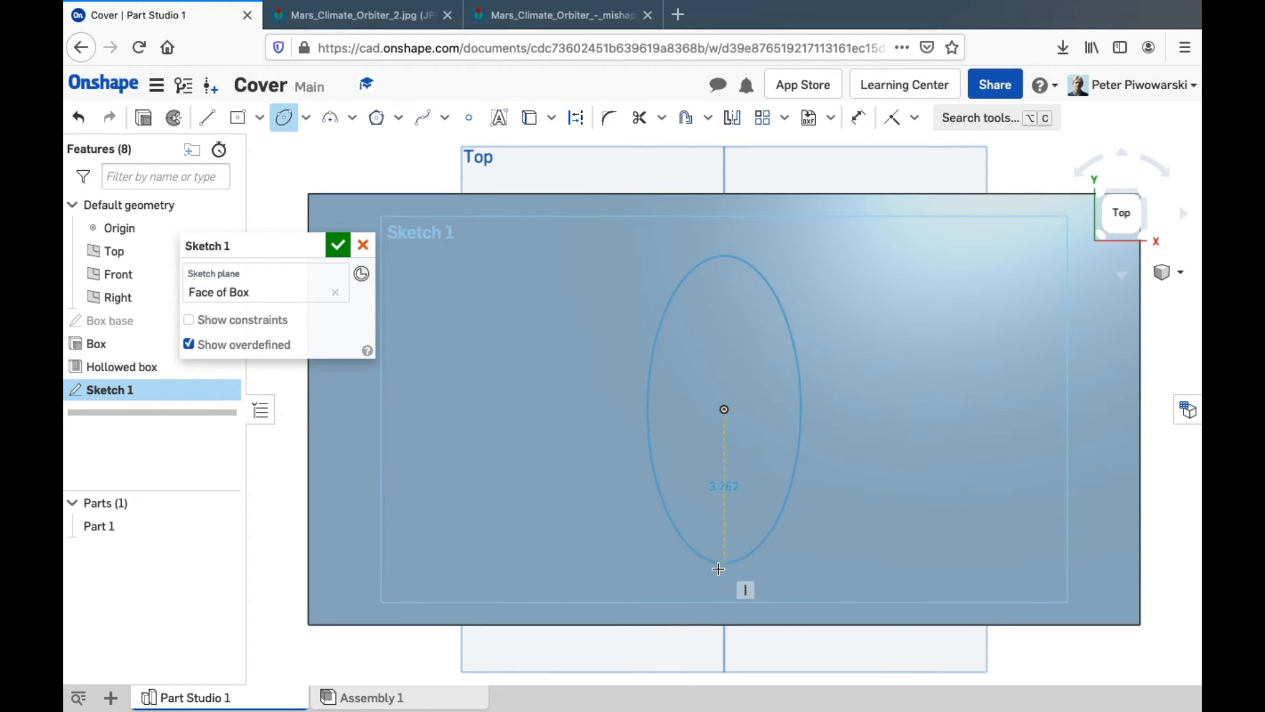
left_click(1050, 409)
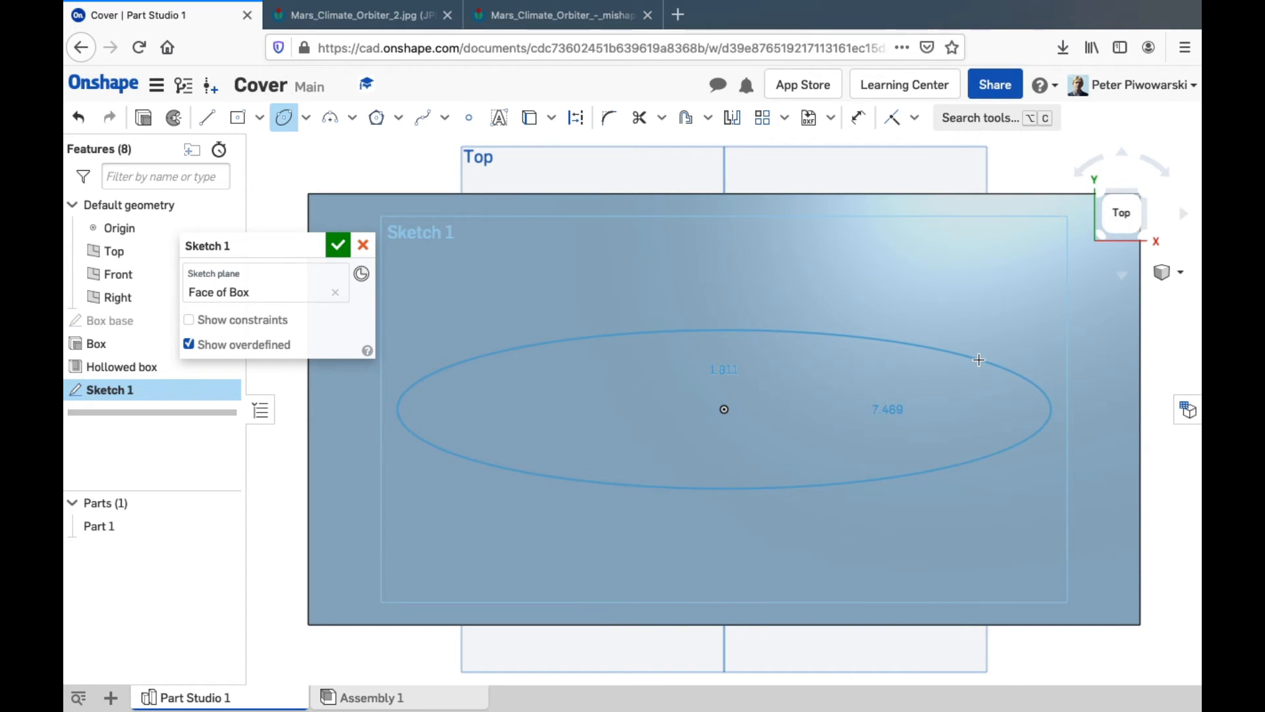
left_click(979, 359)
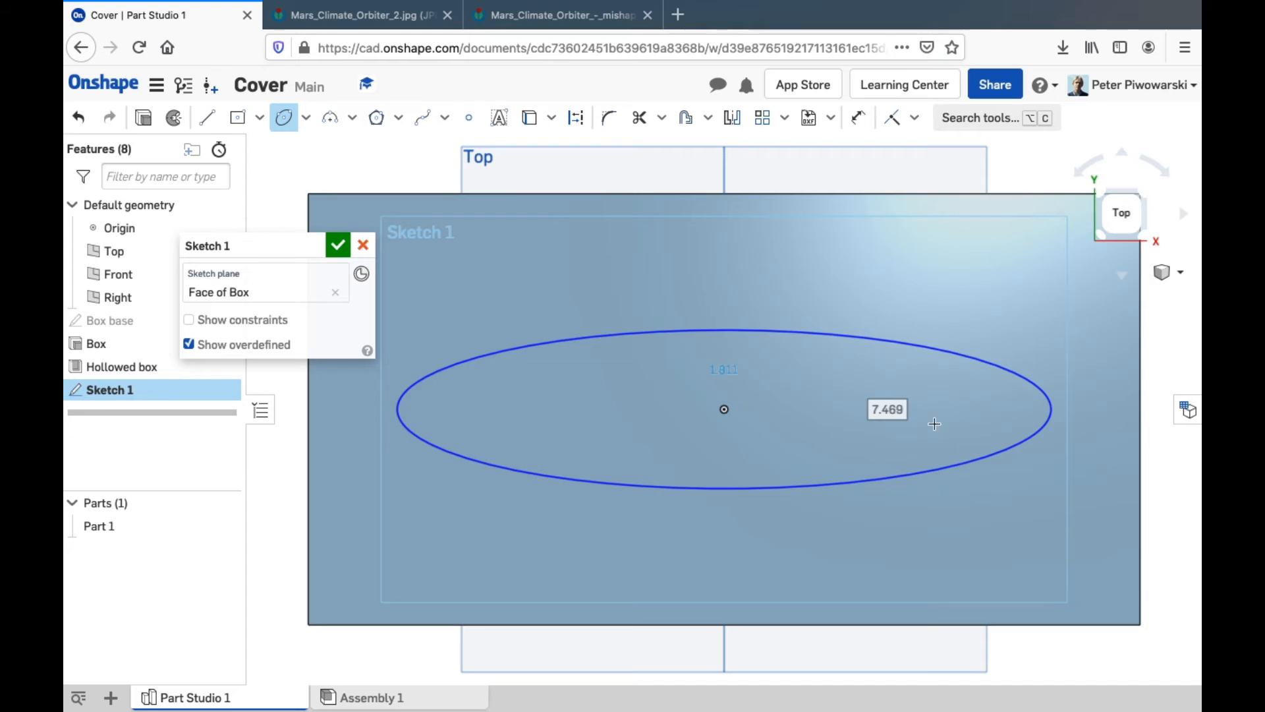
Dimension the ellipse's horizontal width above it and set it to 6 in.
left_click(859, 119)
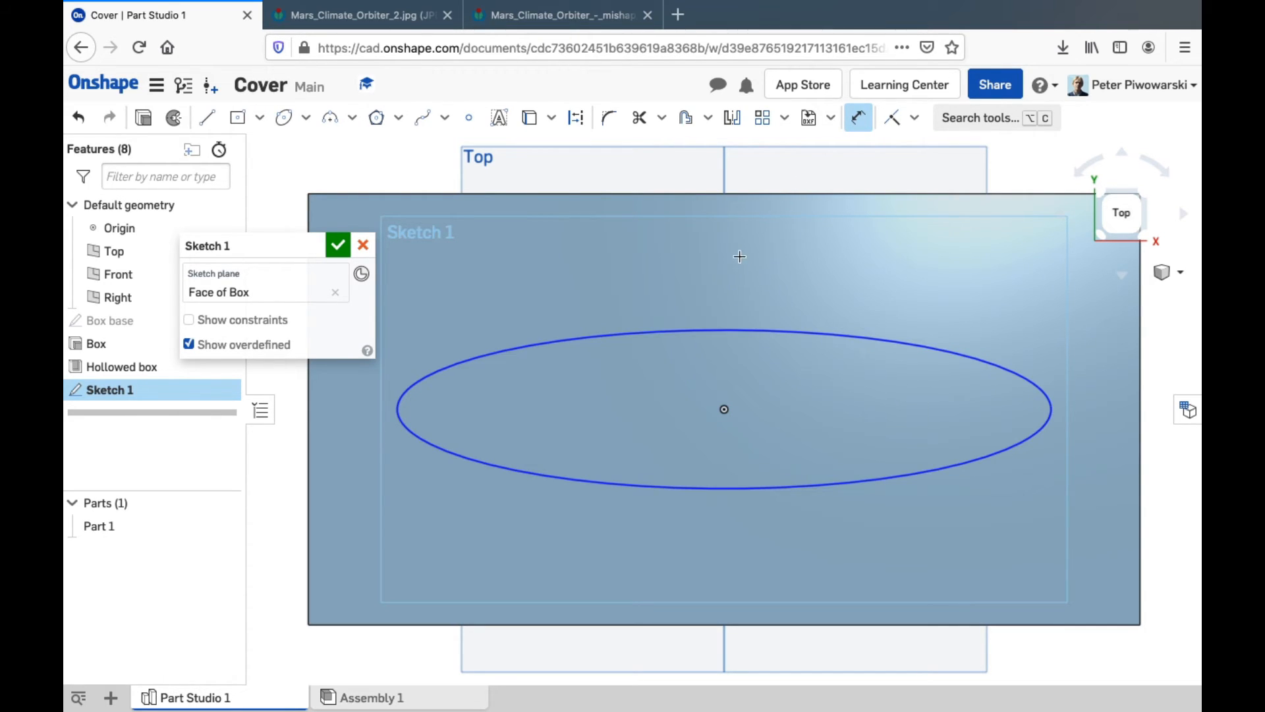
left_click(739, 330)
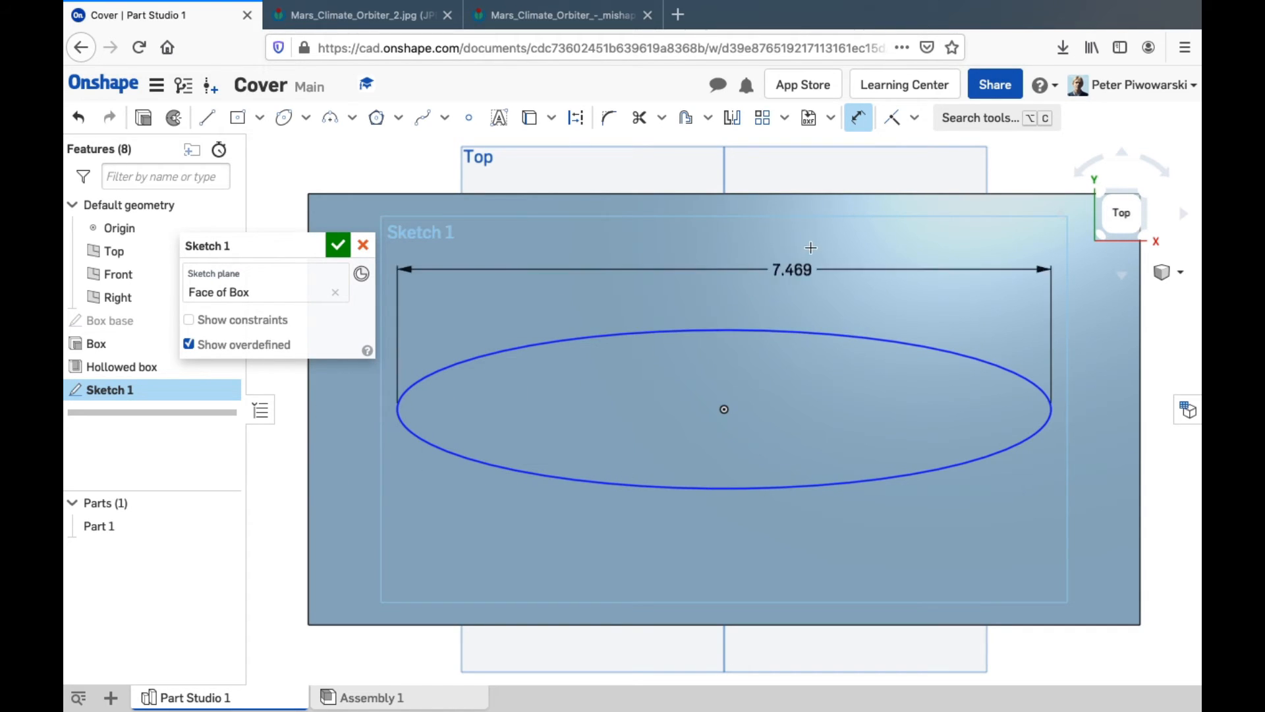
left_click(822, 267)
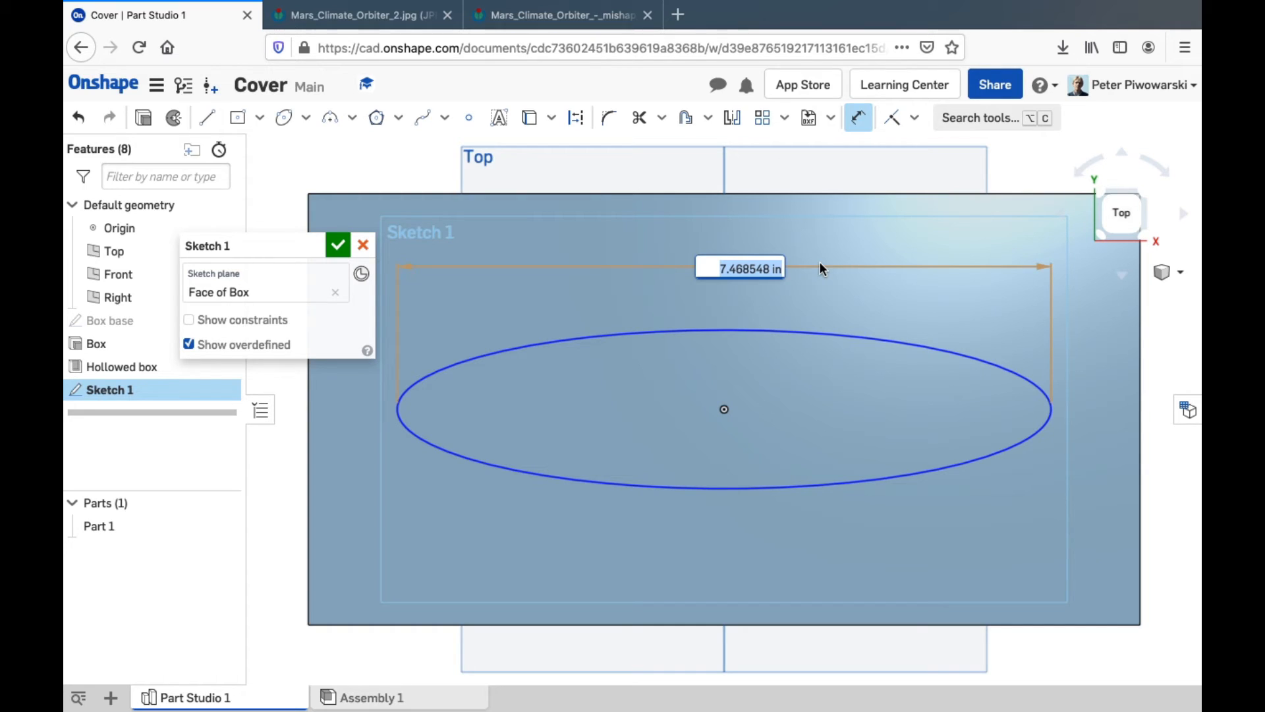
type("6")
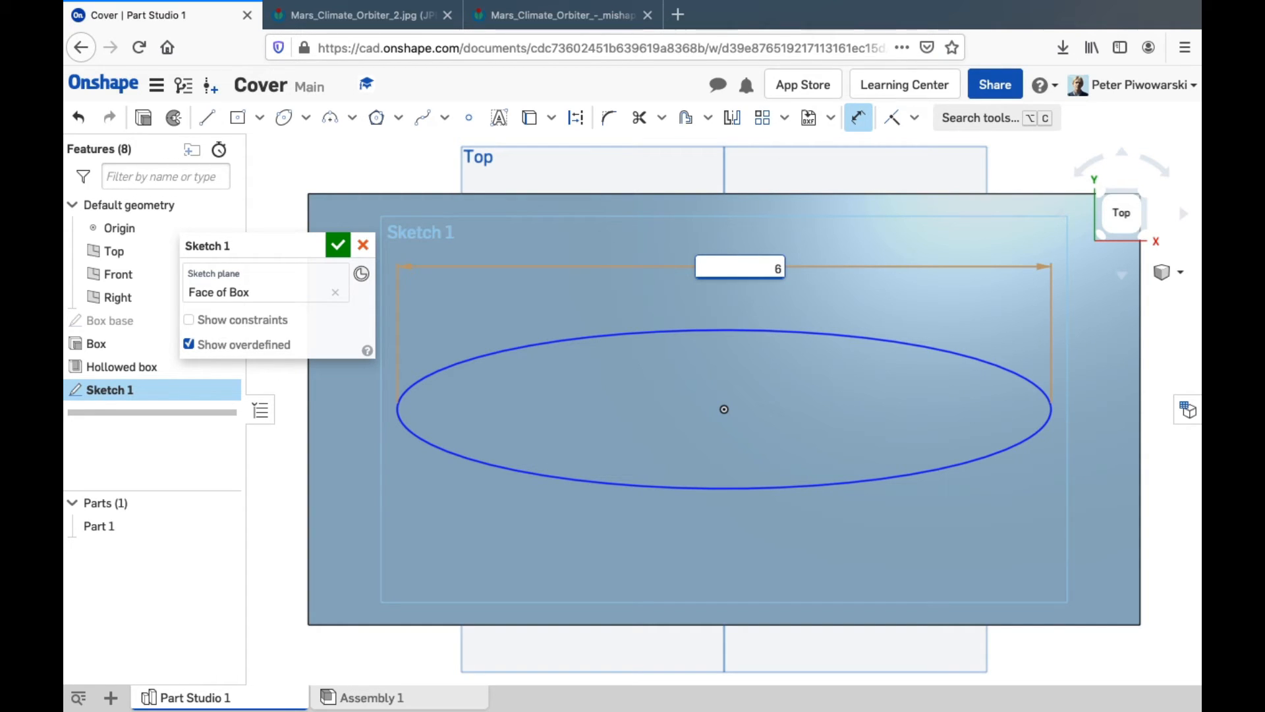
key("Return")
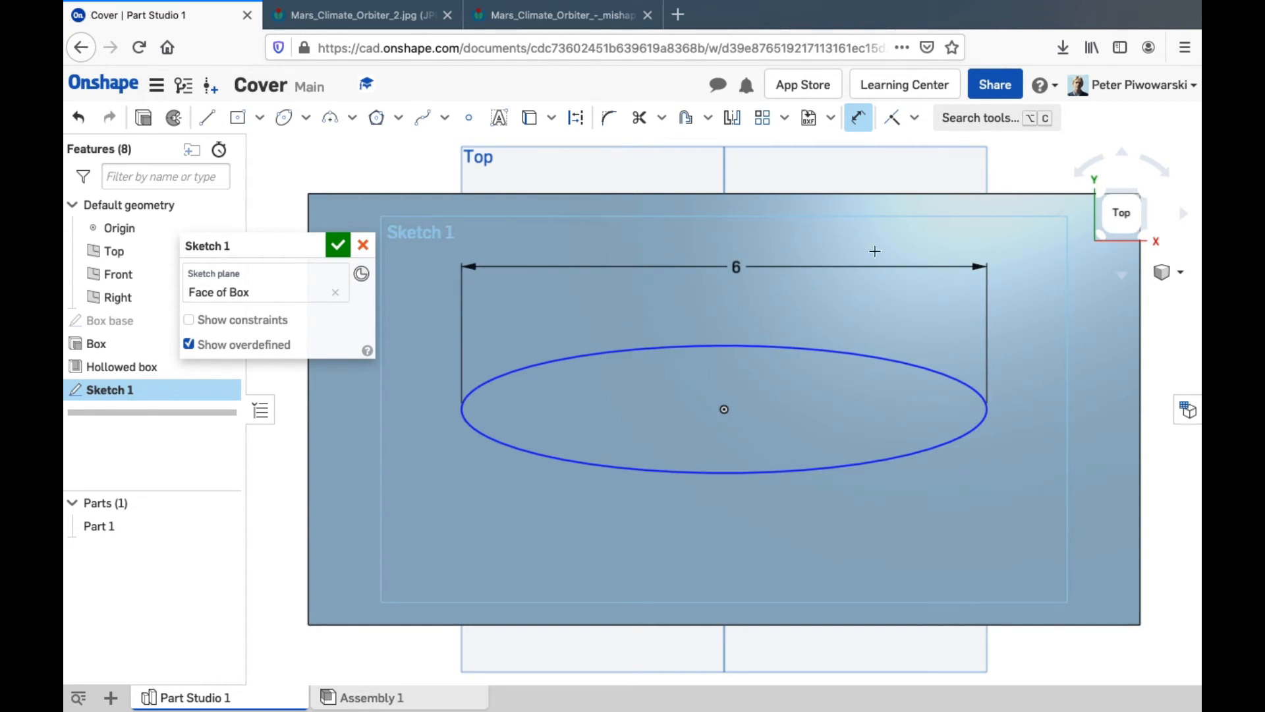
Dimension the ellipse's vertical height beside it and set it to 1.75 in.
left_click(856, 122)
left_click(796, 349)
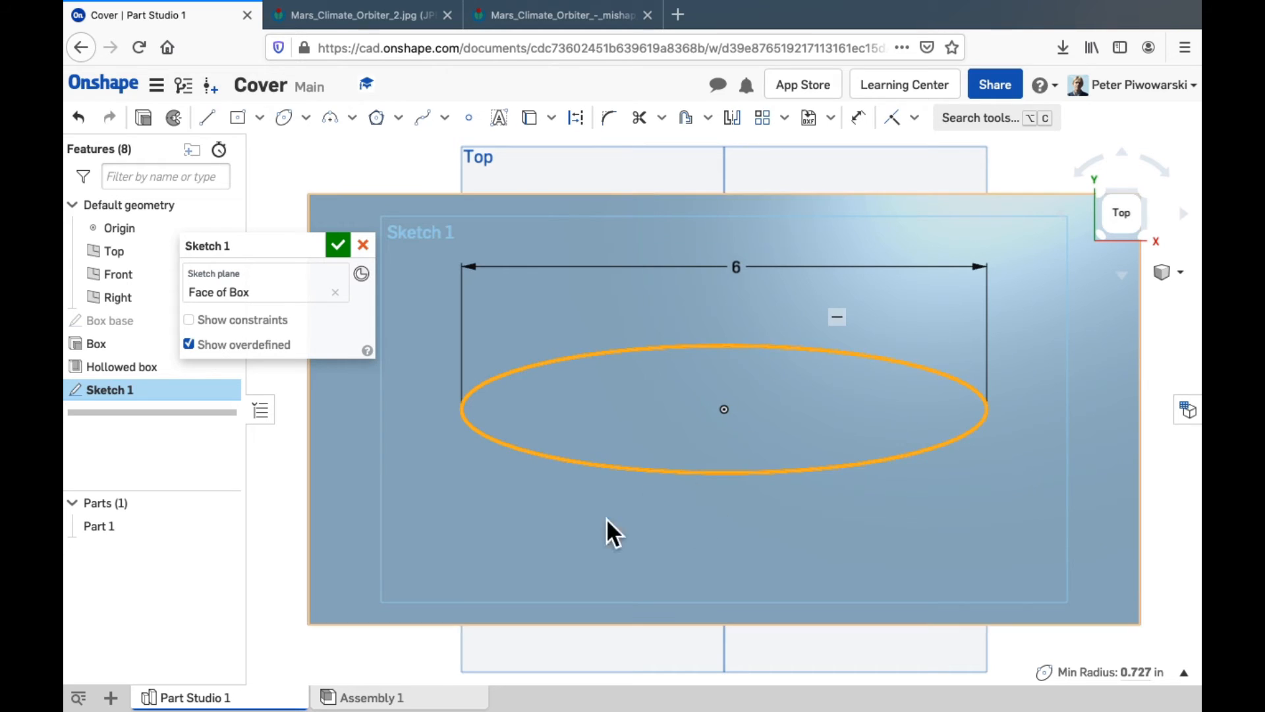
left_click(858, 118)
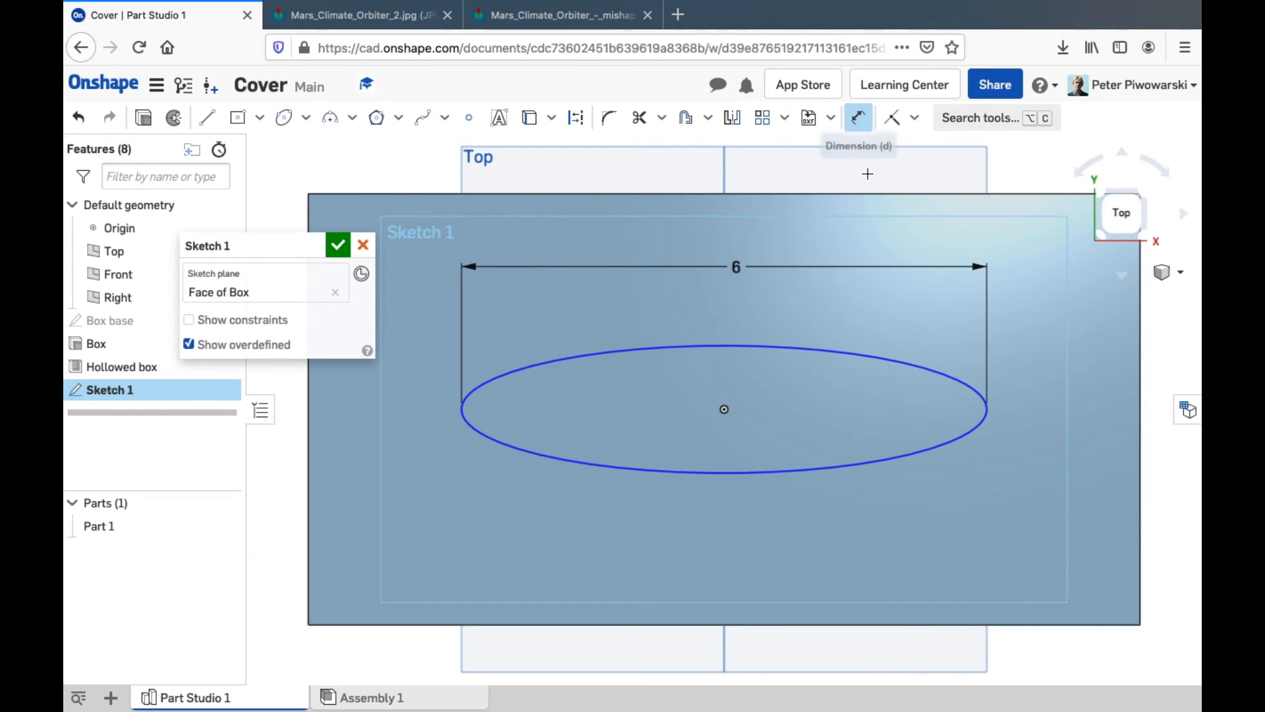
left_click(877, 358)
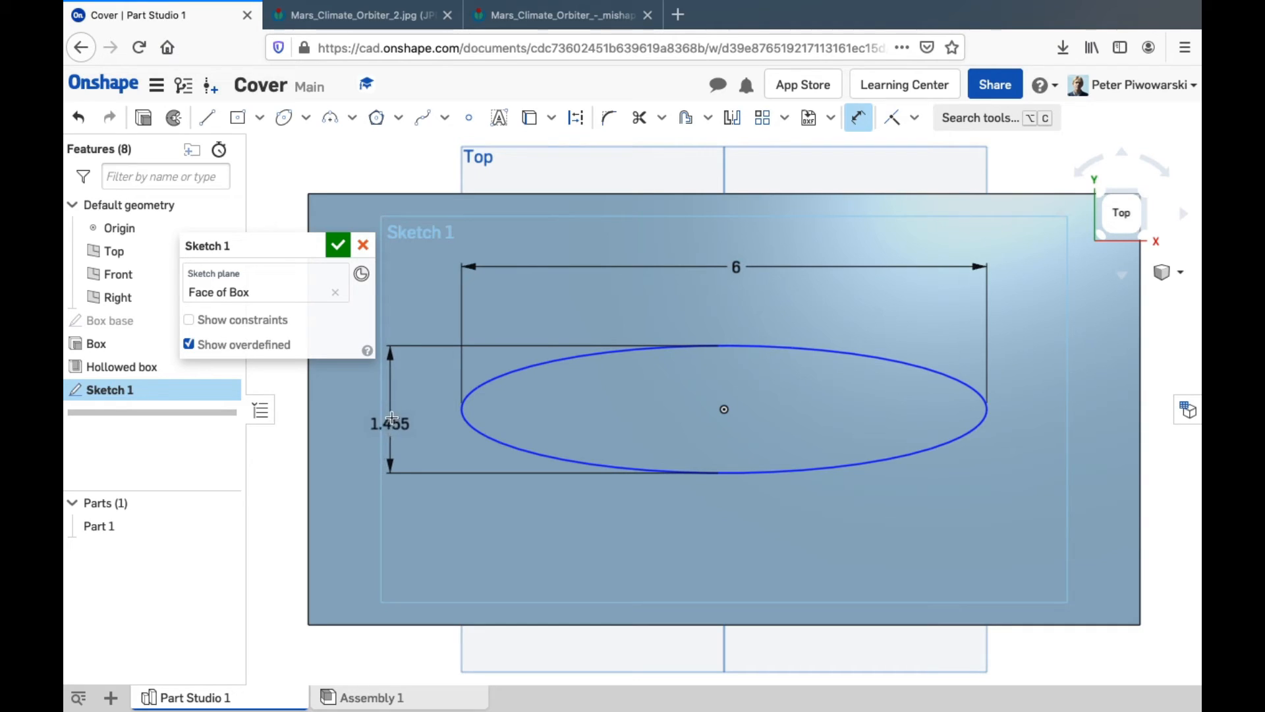
left_click(412, 398)
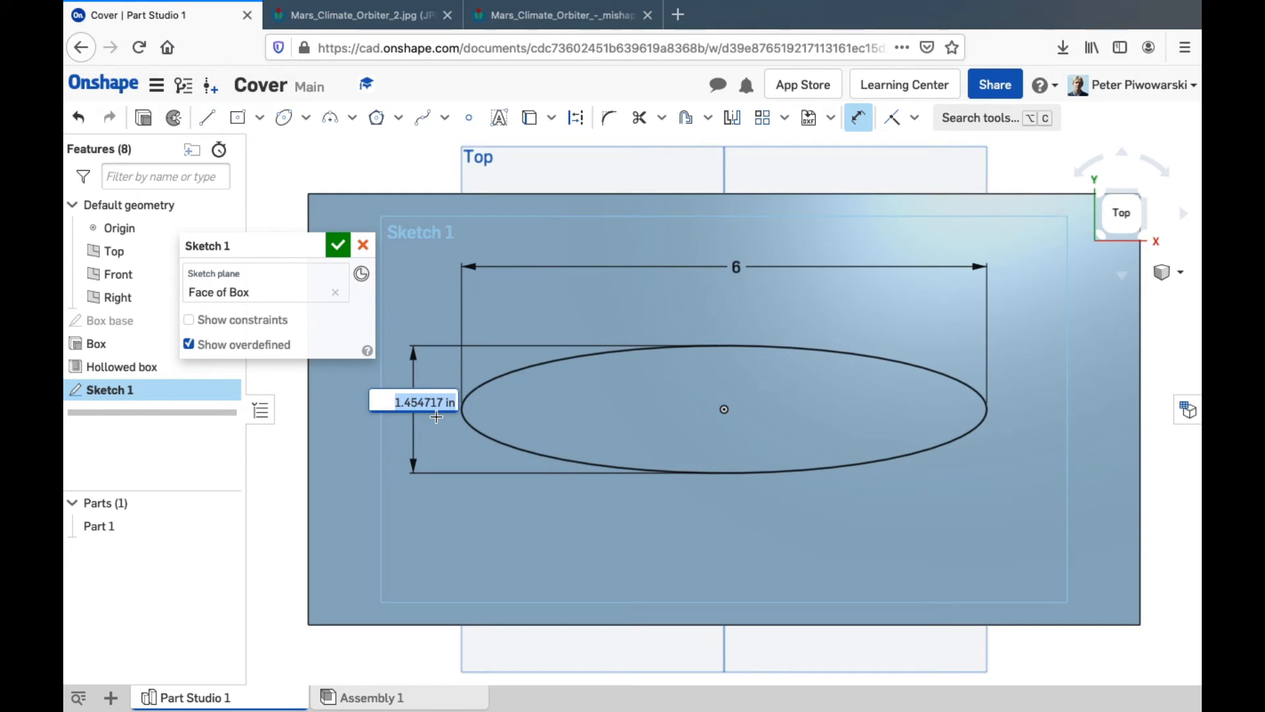
type("1.75")
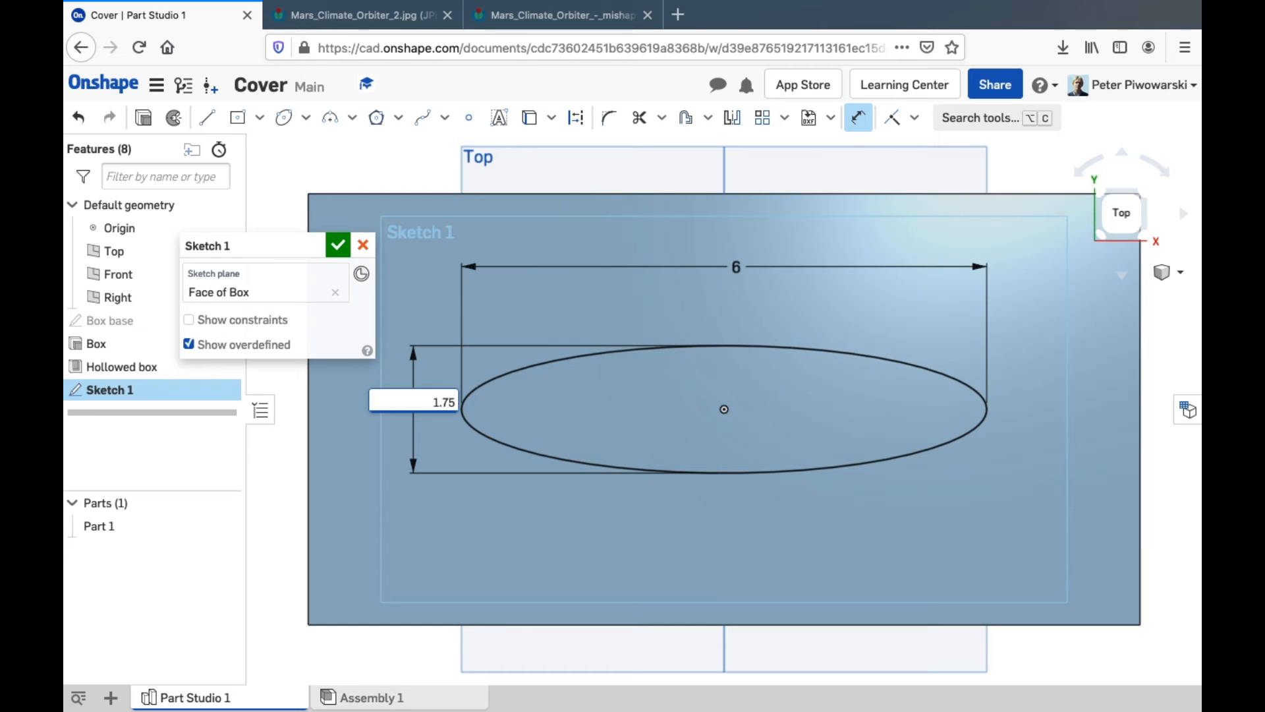
key("Return")
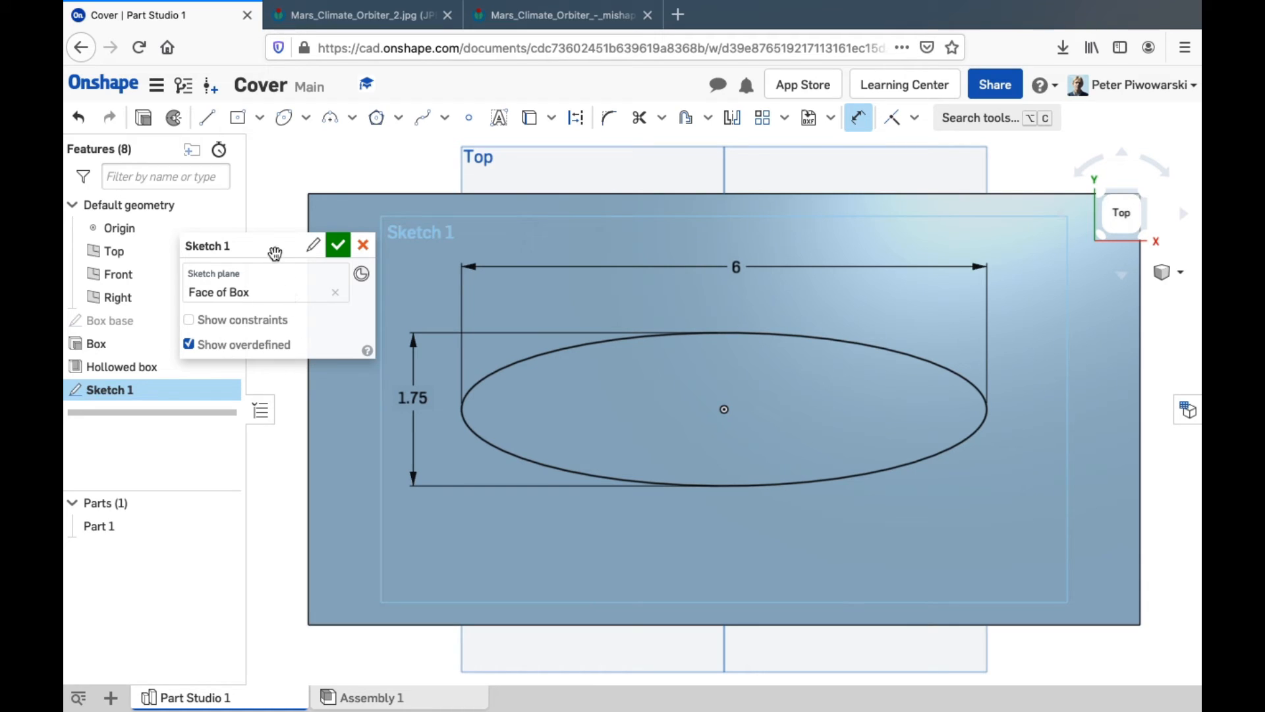
Rename the ellipse sketch Hole base and accept it.
left_click(309, 245)
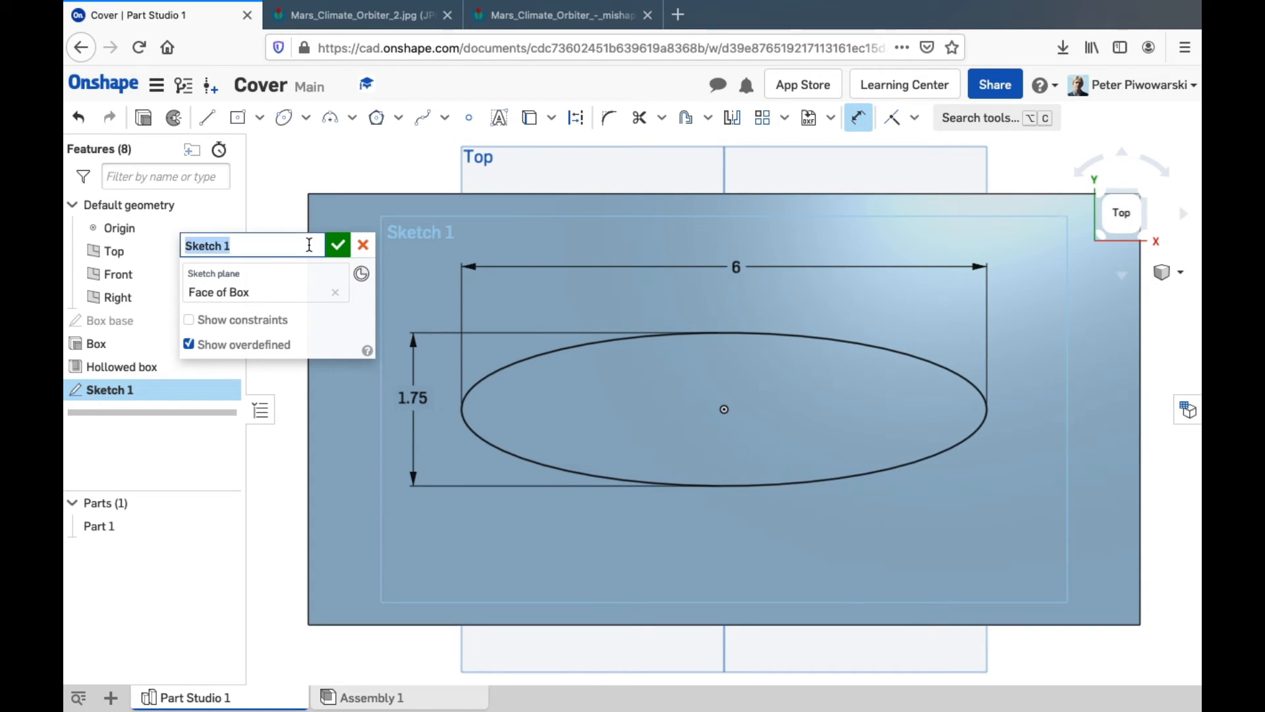
type("Hole base")
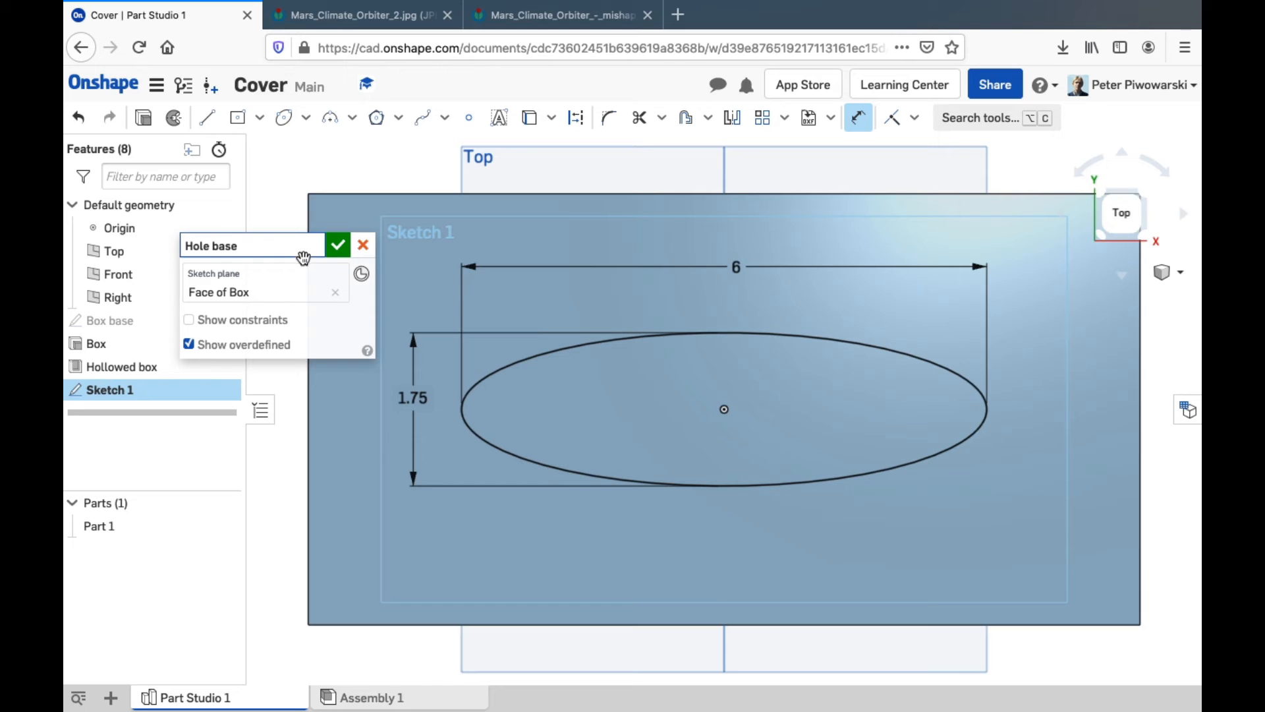
key("Return")
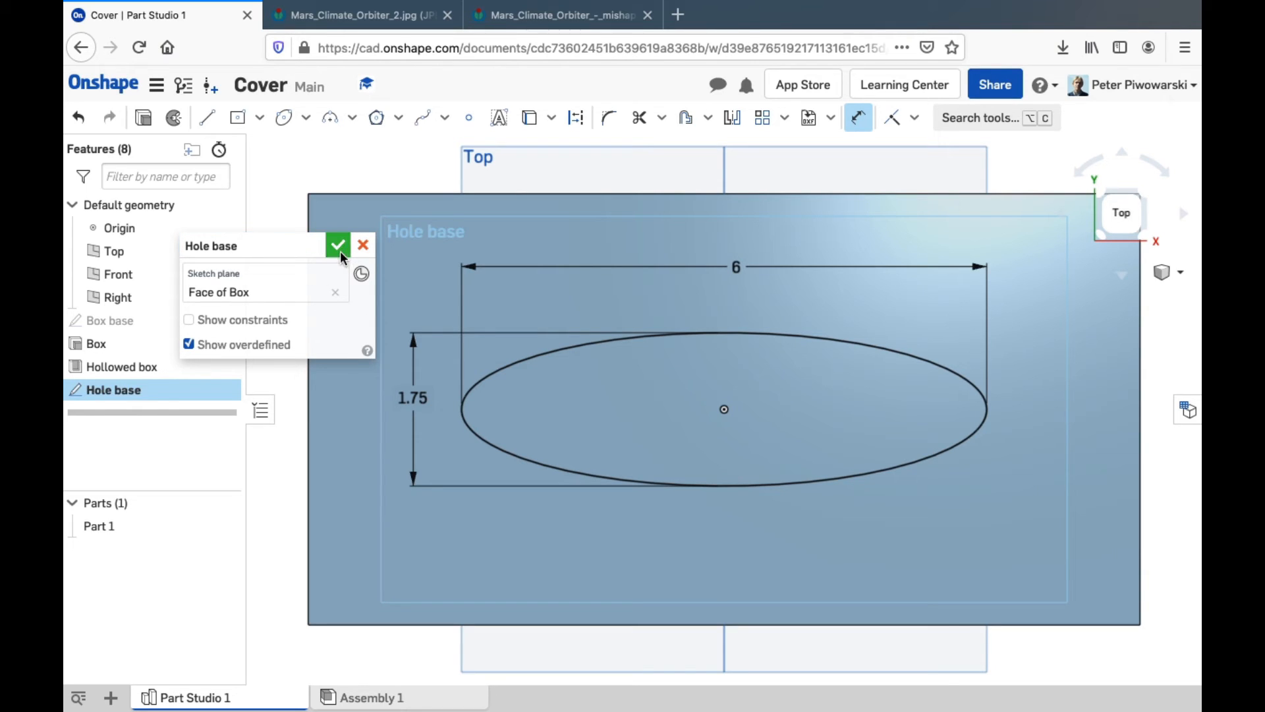
left_click(340, 251)
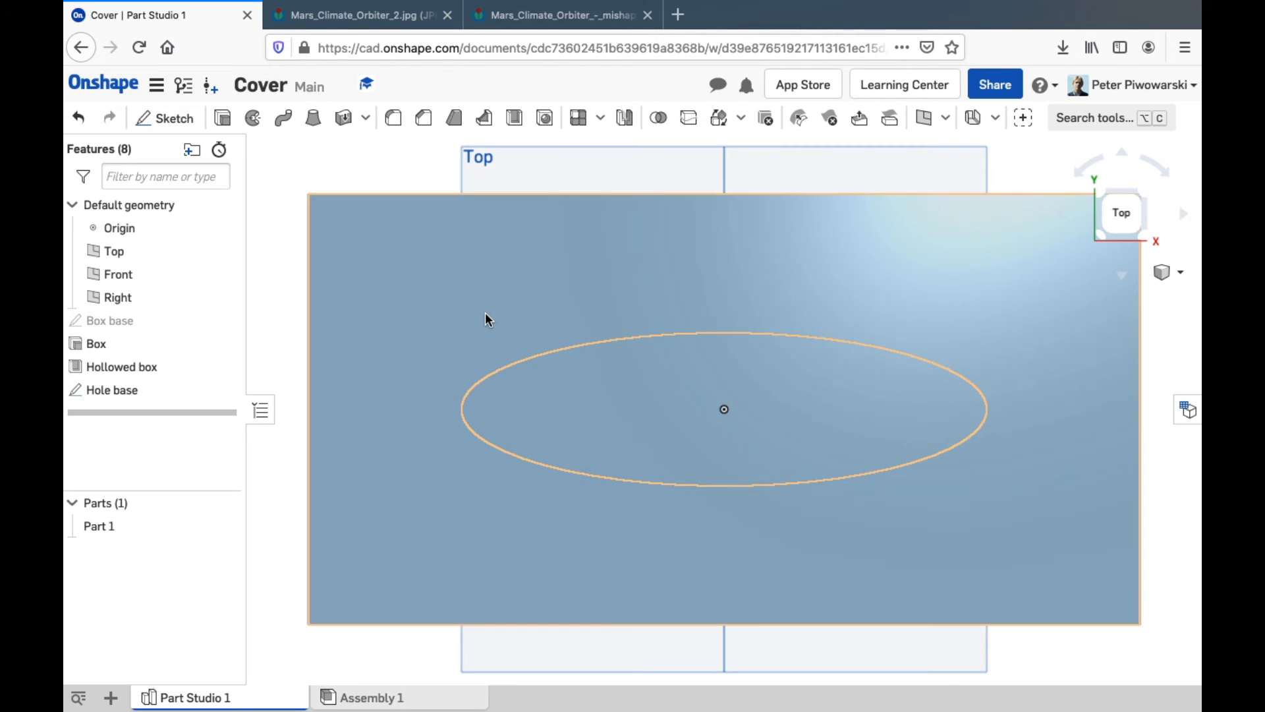
Extrude the Hole base sketch as a blind Remove cut, 1 in deep, through the box's top face.
left_click(223, 119)
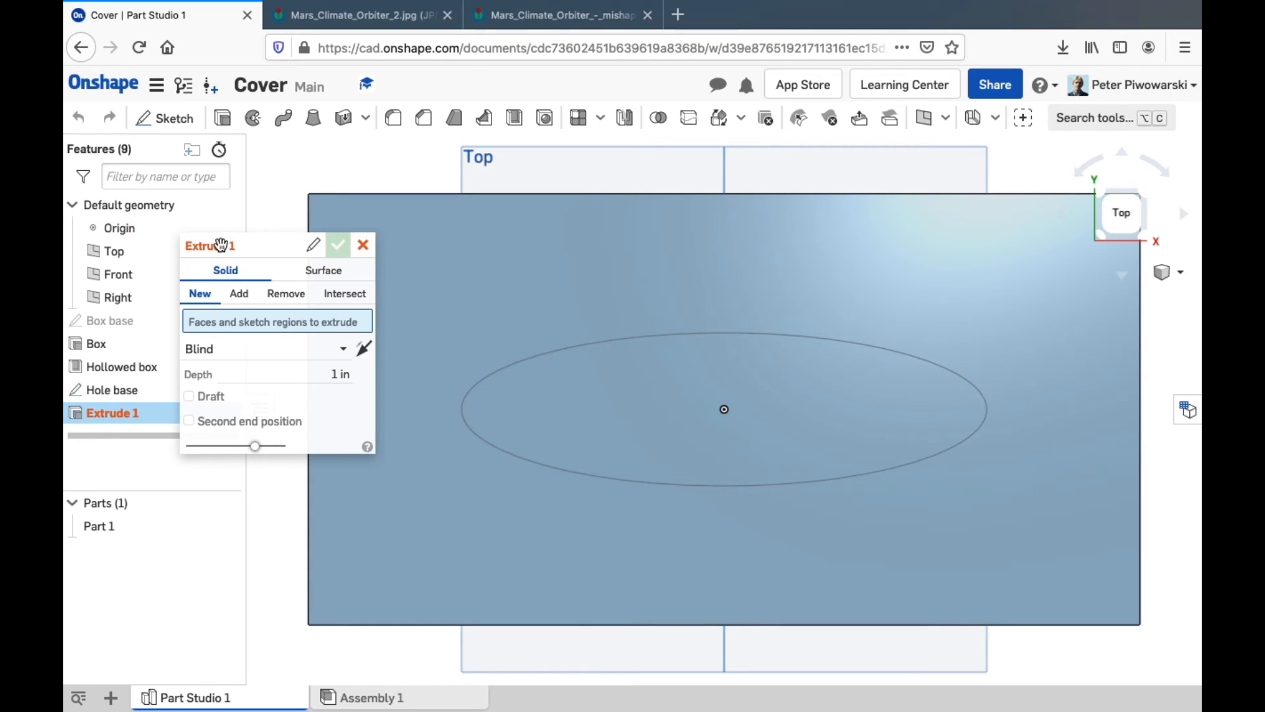
left_click(105, 390)
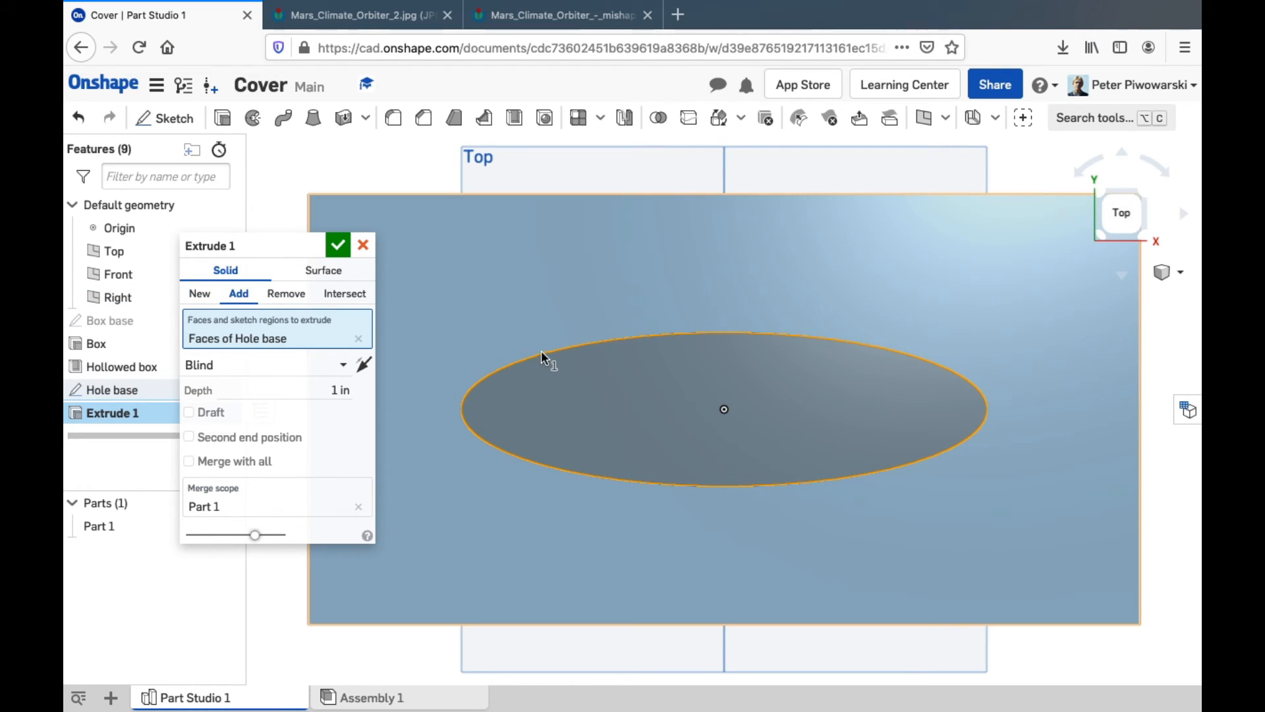
left_click(294, 300)
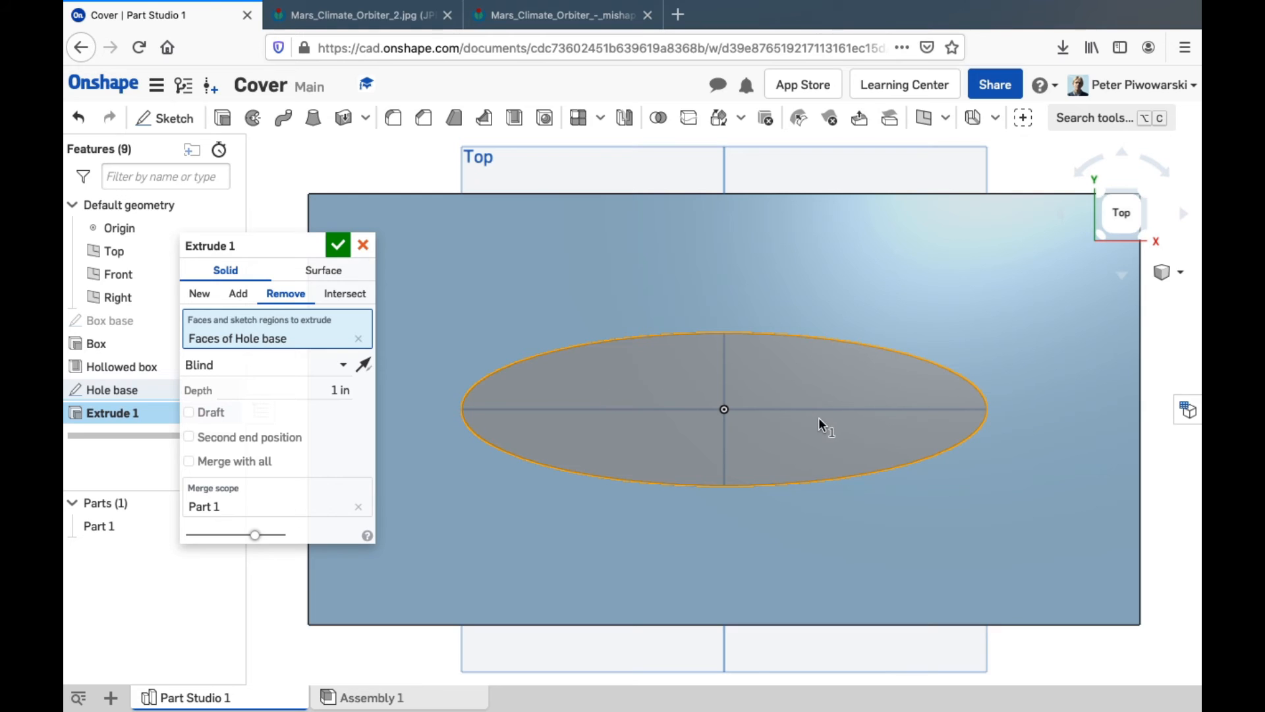
right_click_drag(818, 419, 797, 407)
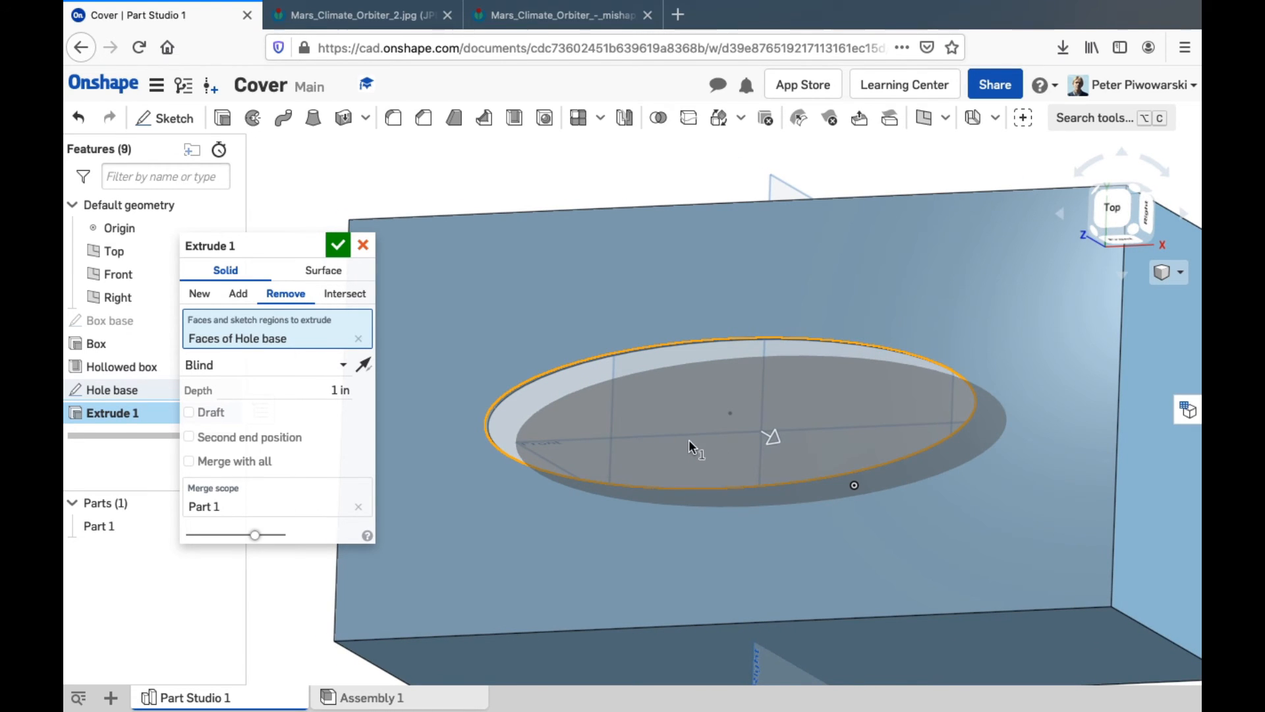
mouse_move(689, 440)
right_mouse_down()
mouse_move(678, 425)
mouse_move(686, 441)
right_mouse_up()
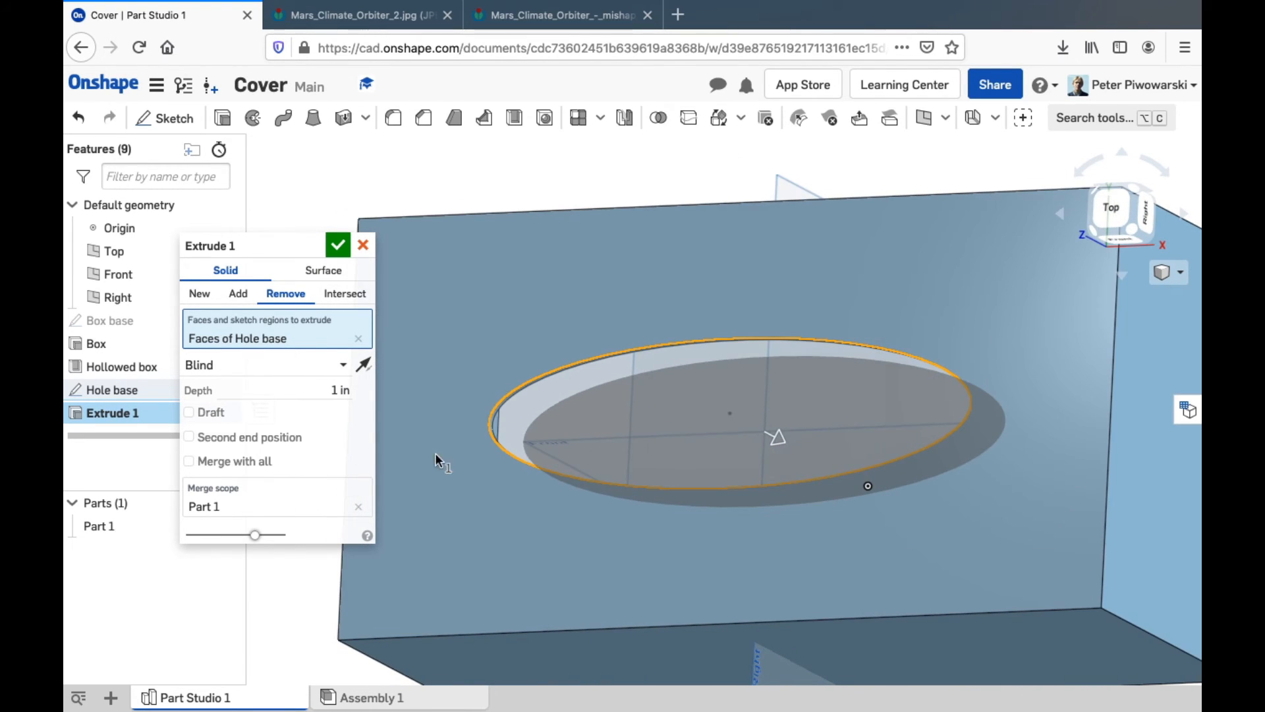
left_click(337, 388)
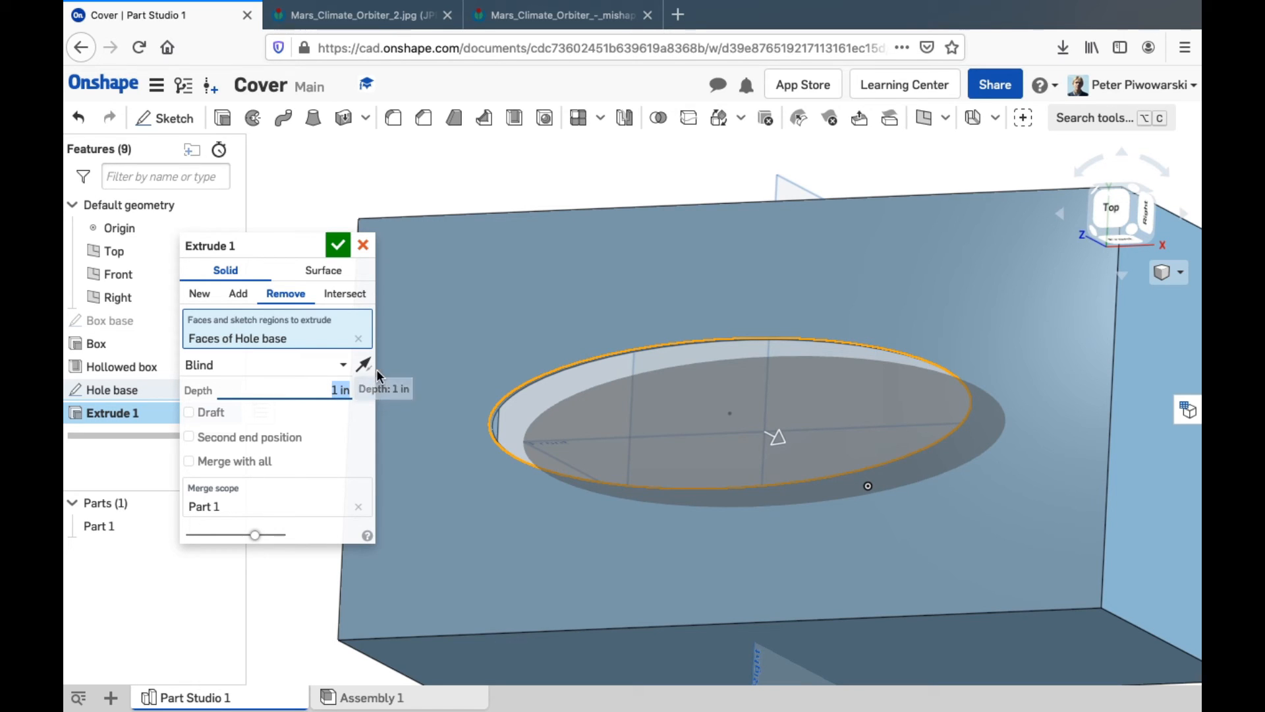
mouse_move(666, 410)
right_mouse_down()
mouse_move(635, 431)
mouse_move(522, 429)
mouse_move(548, 445)
mouse_move(662, 410)
right_mouse_up()
right_click_drag(661, 410, 664, 409)
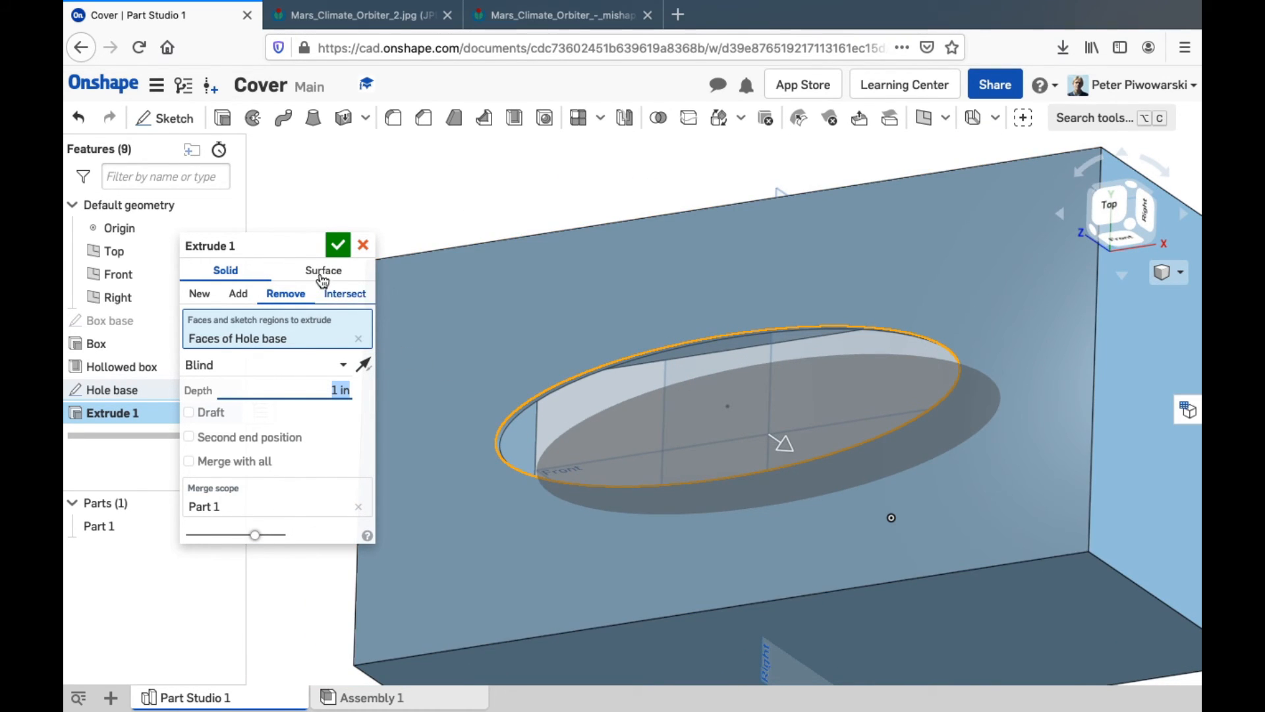
Rename the cut feature Hole, accept it and show the whole cover in an isometric view.
left_click(307, 249)
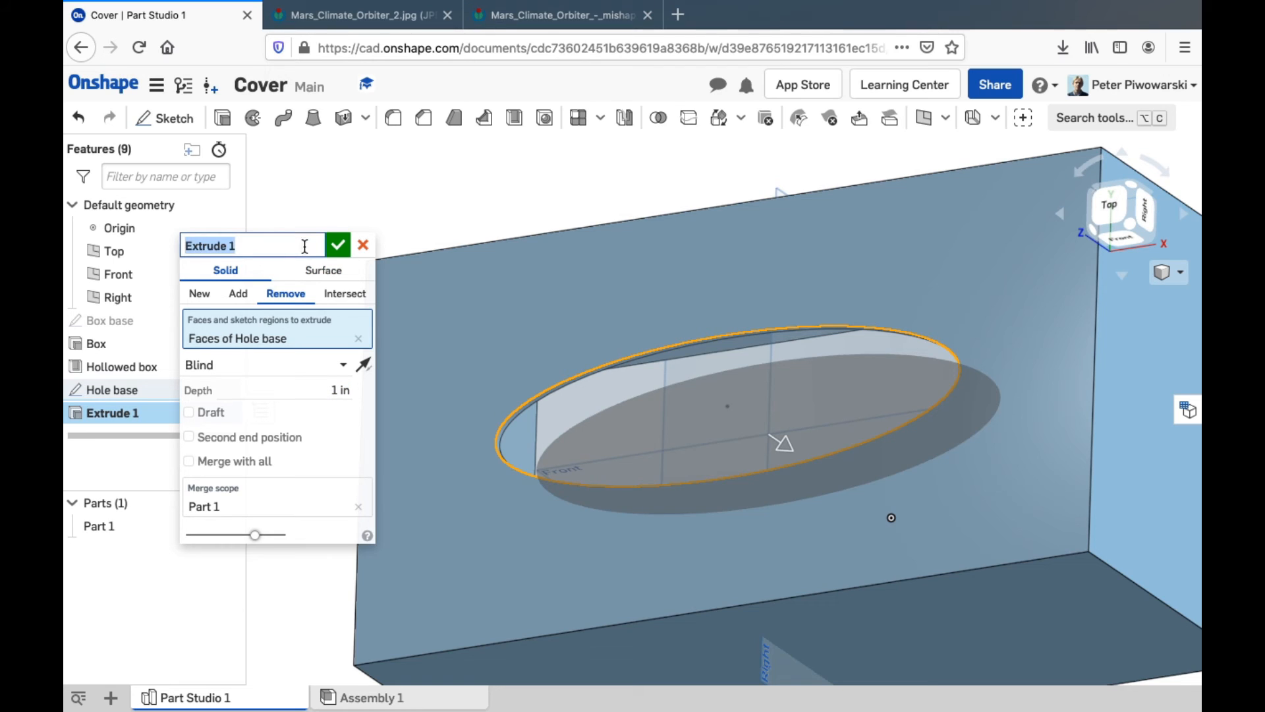
type("Hole")
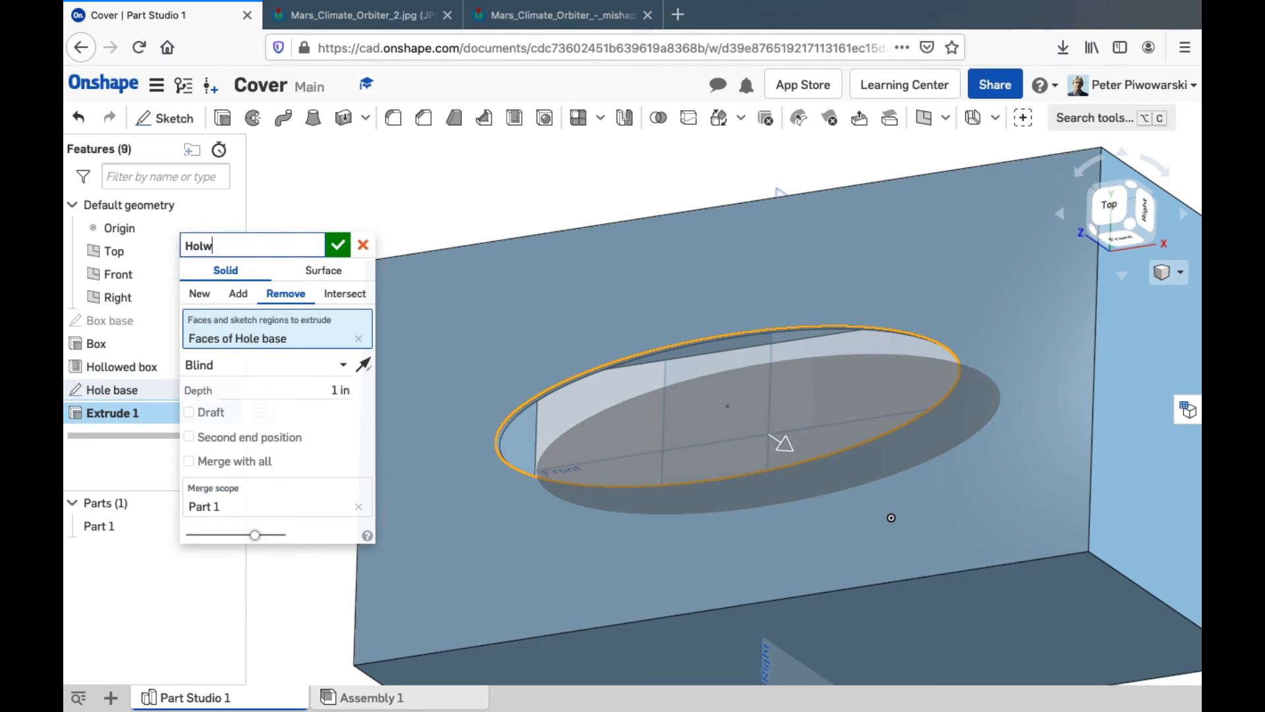
key("Return")
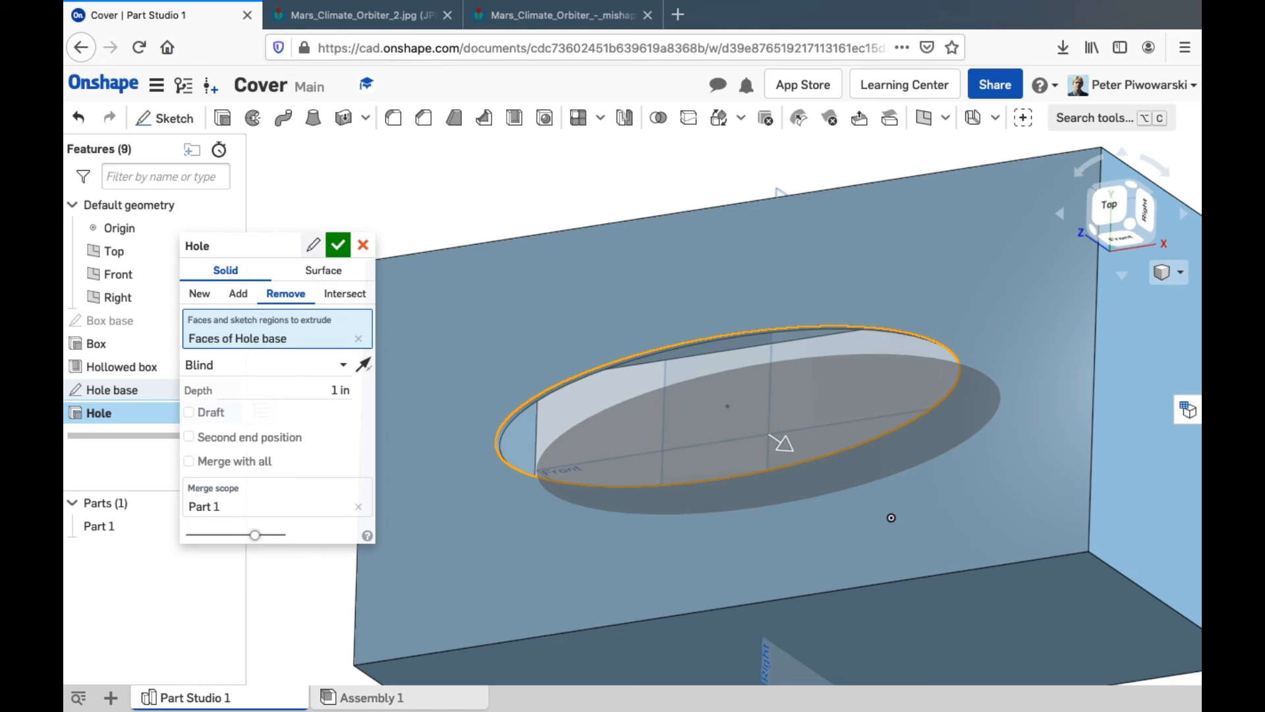
left_click(338, 245)
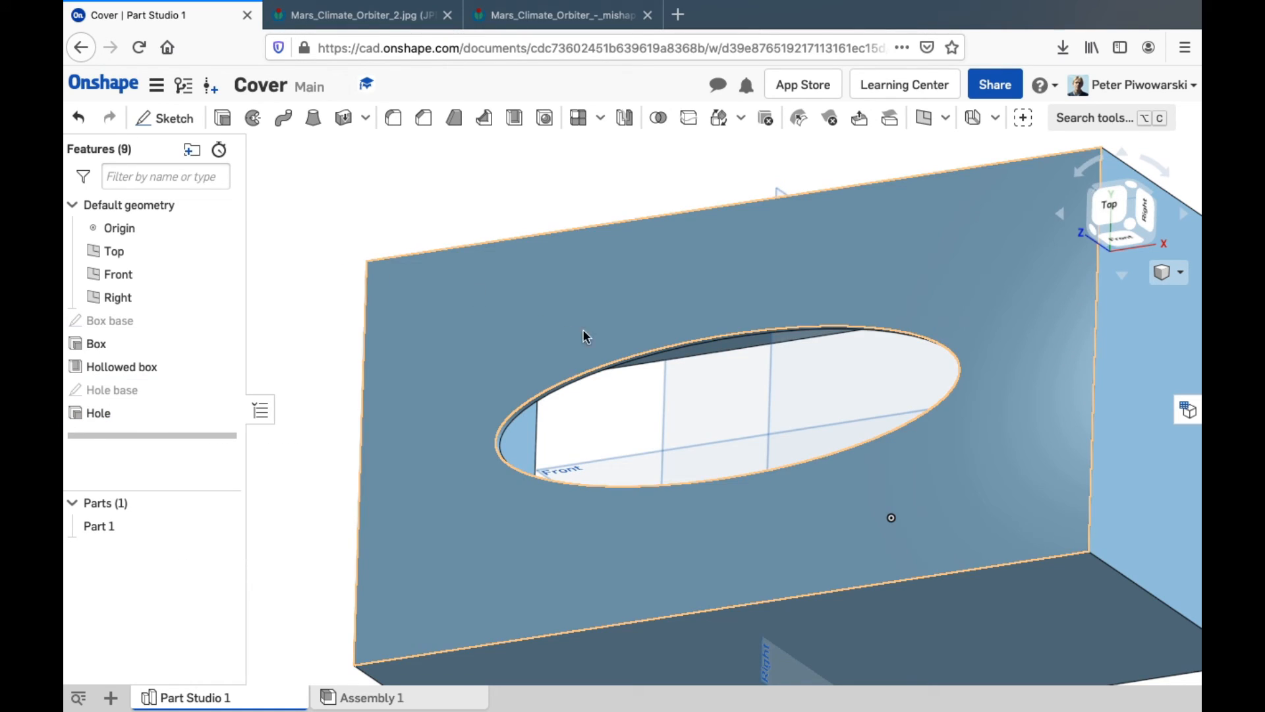
left_click(1125, 227)
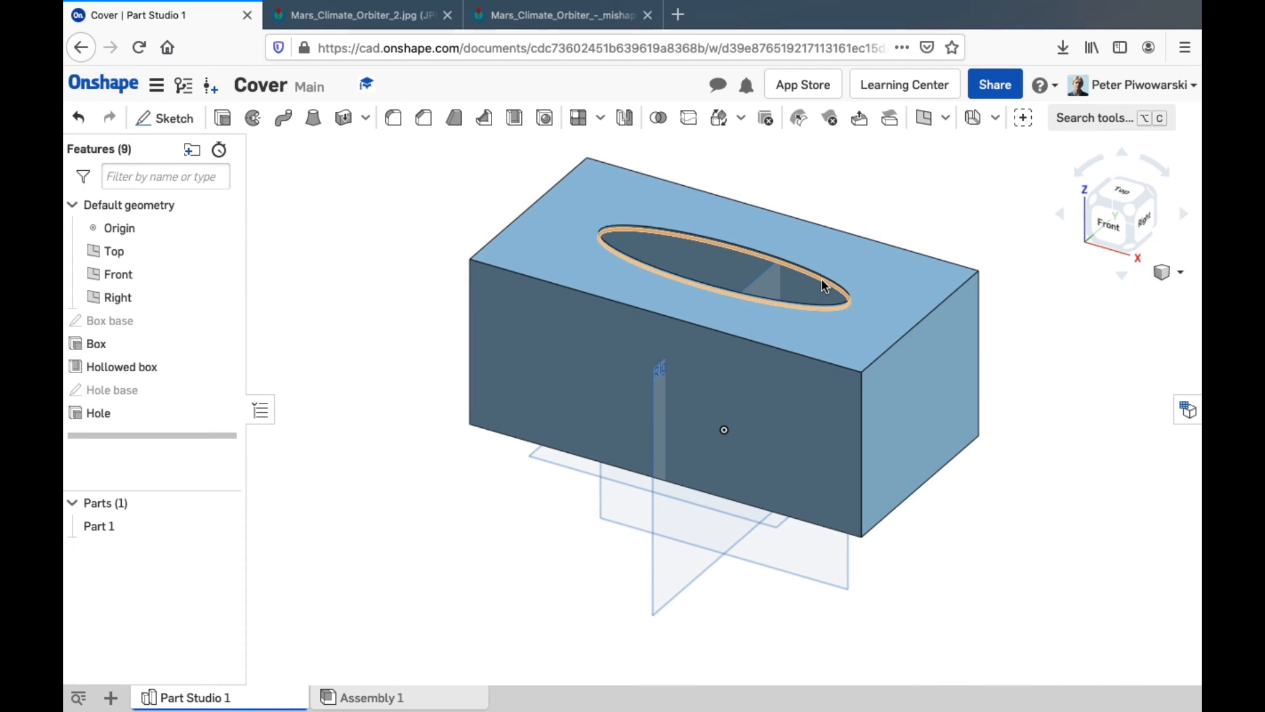
middle_click_drag(821, 274, 804, 330)
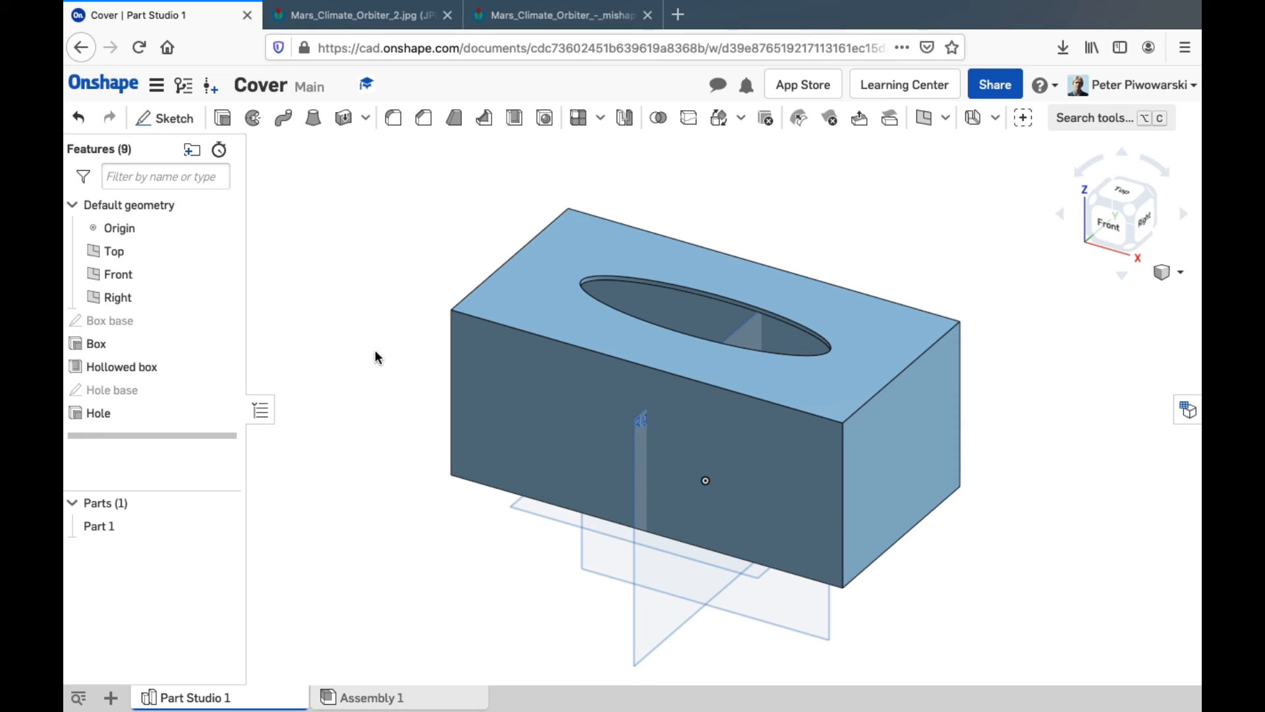
Start a new version from the Main workspace and name it First tissue box cover.
left_click(211, 88)
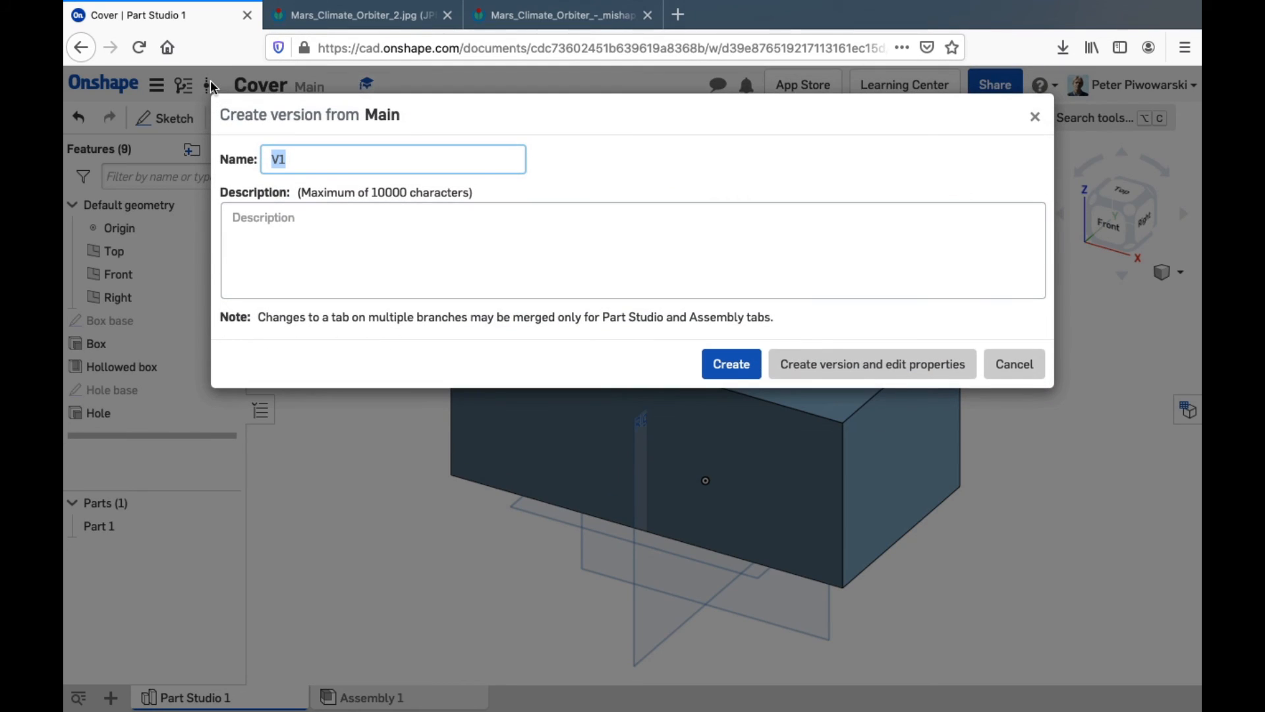
left_click(322, 156)
key("BackSpace")
key("BackSpace")
type("First tissue box ")
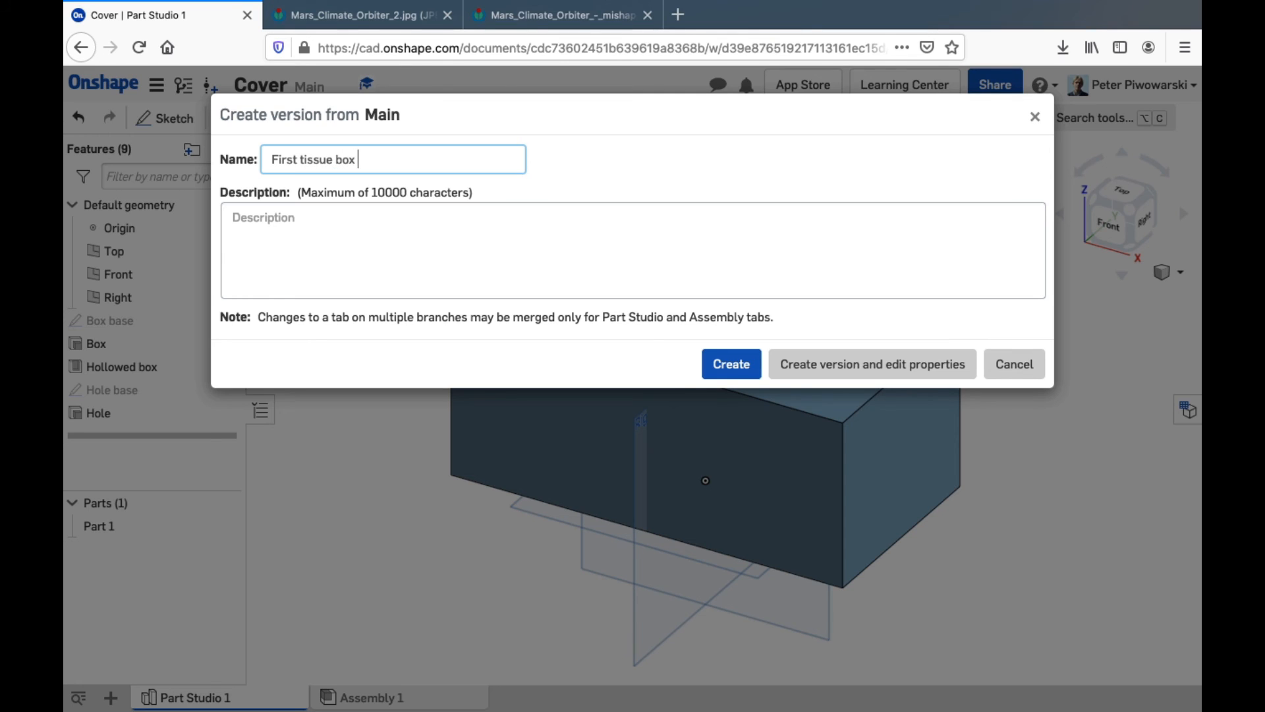
type("cover")
Give the version the description "This is my first Onshape part!" and create it.
left_click(312, 249)
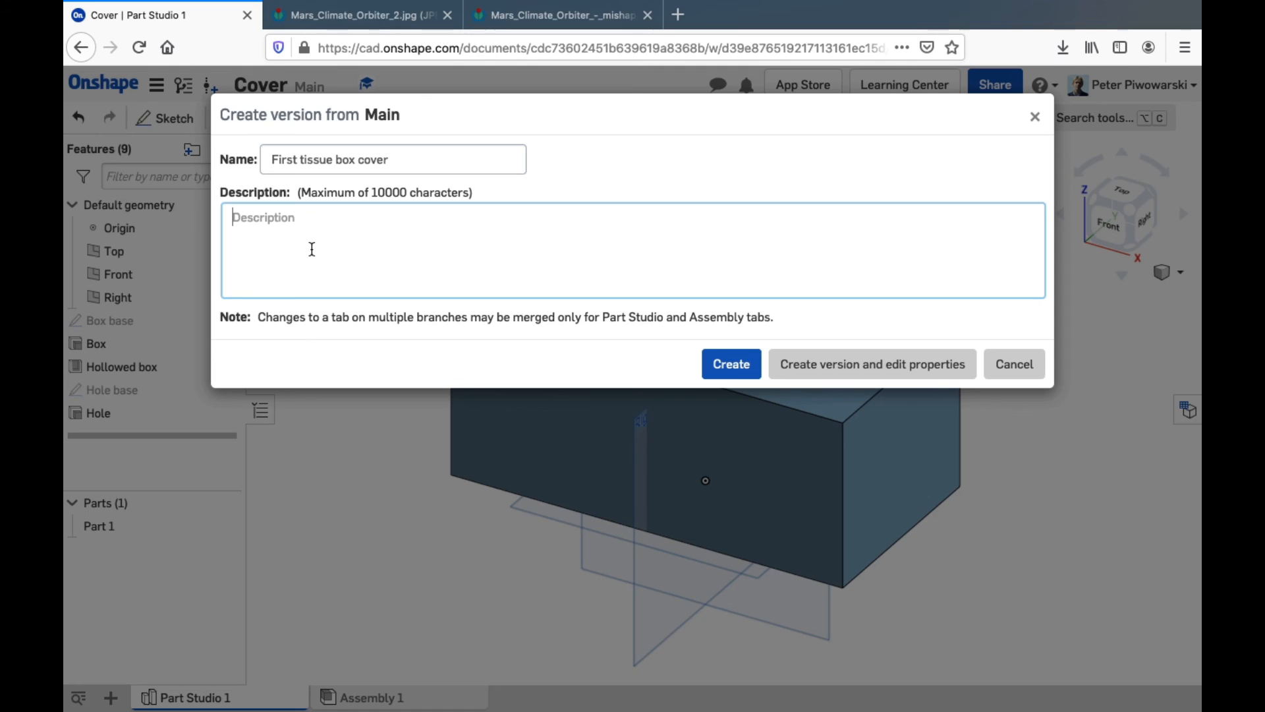
type("This is my first On")
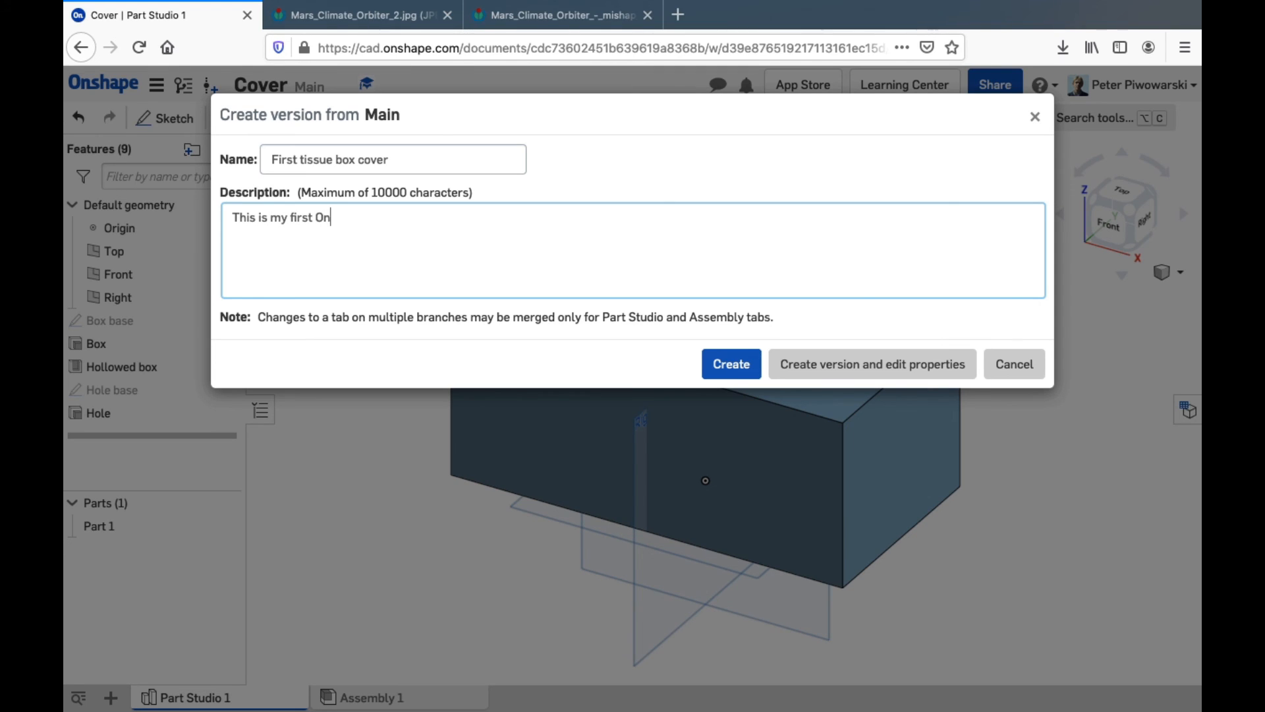
type("shape part!")
left_click(720, 357)
left_click(741, 373)
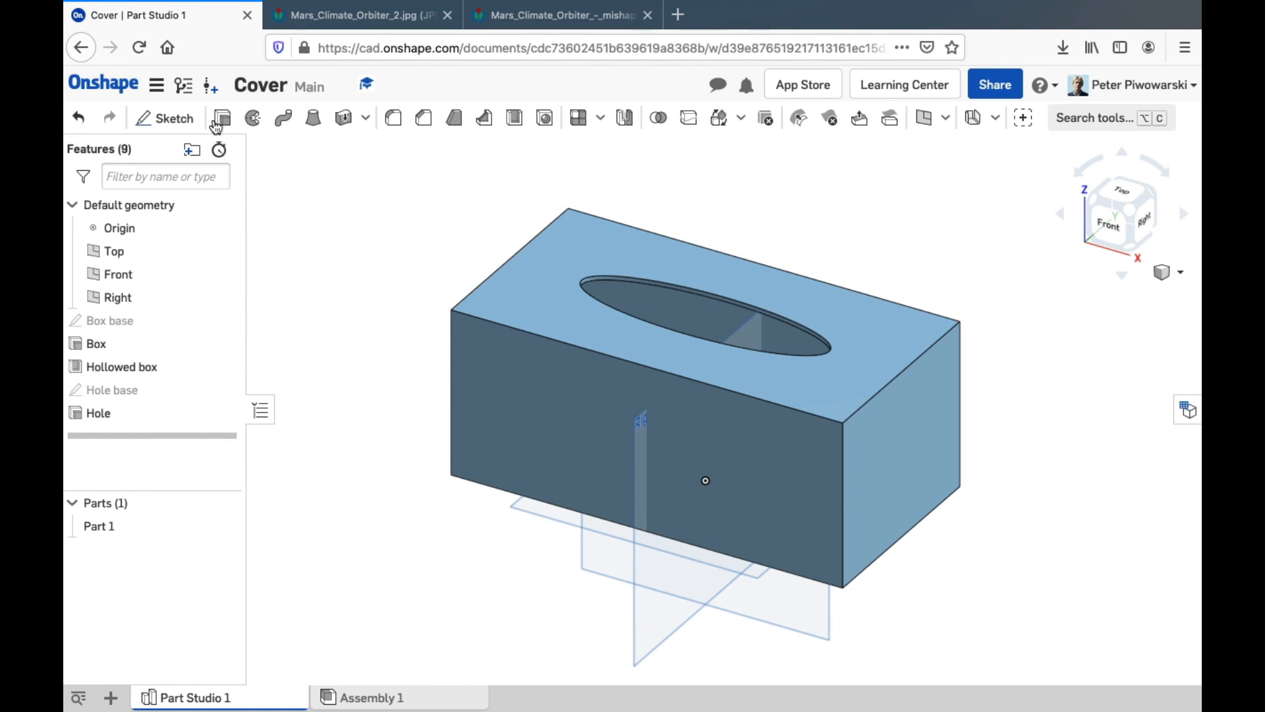
Review the Start and First tissue box cover versions in the document's history, then return to the Main workspace and close the history.
left_click(177, 91)
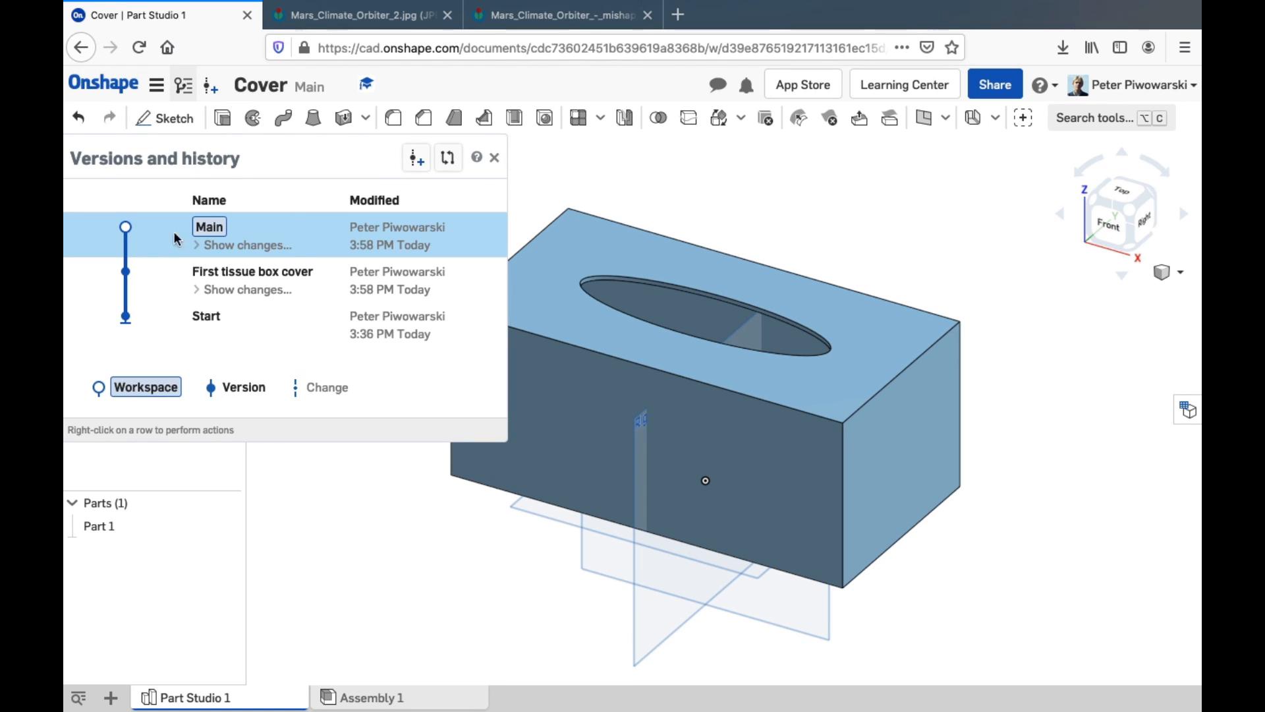
left_click(138, 322)
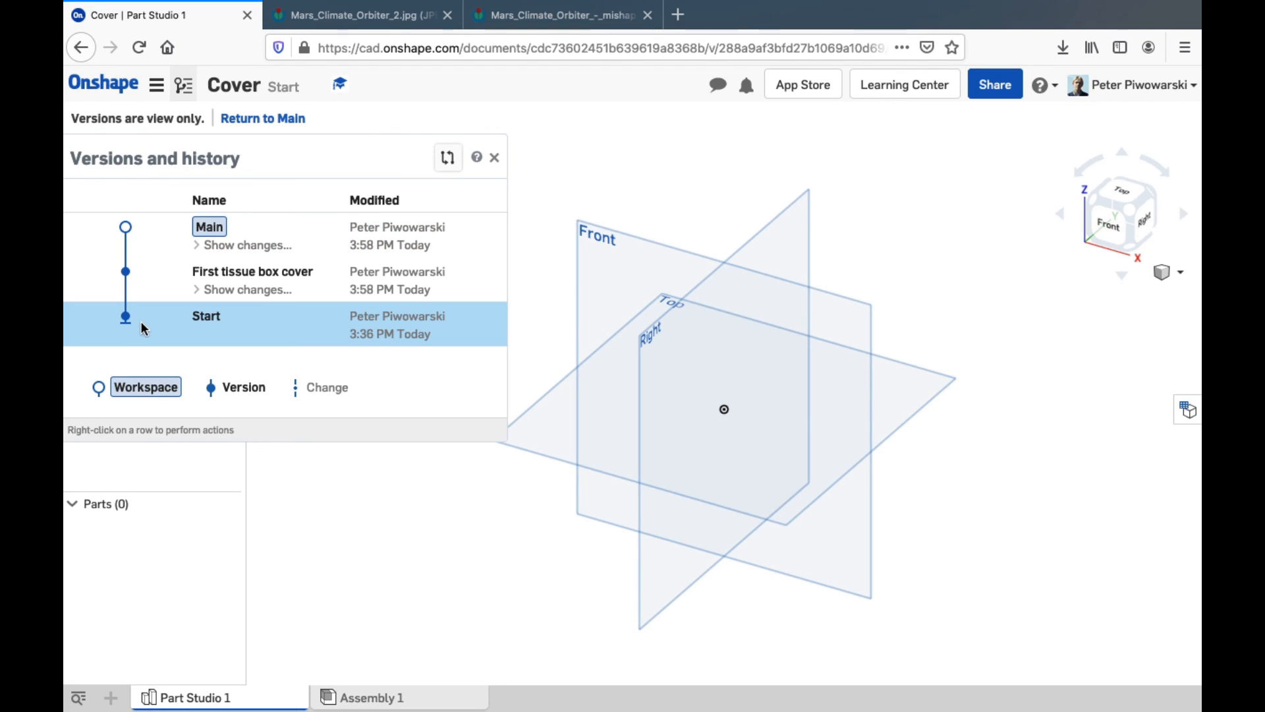
left_click(248, 277)
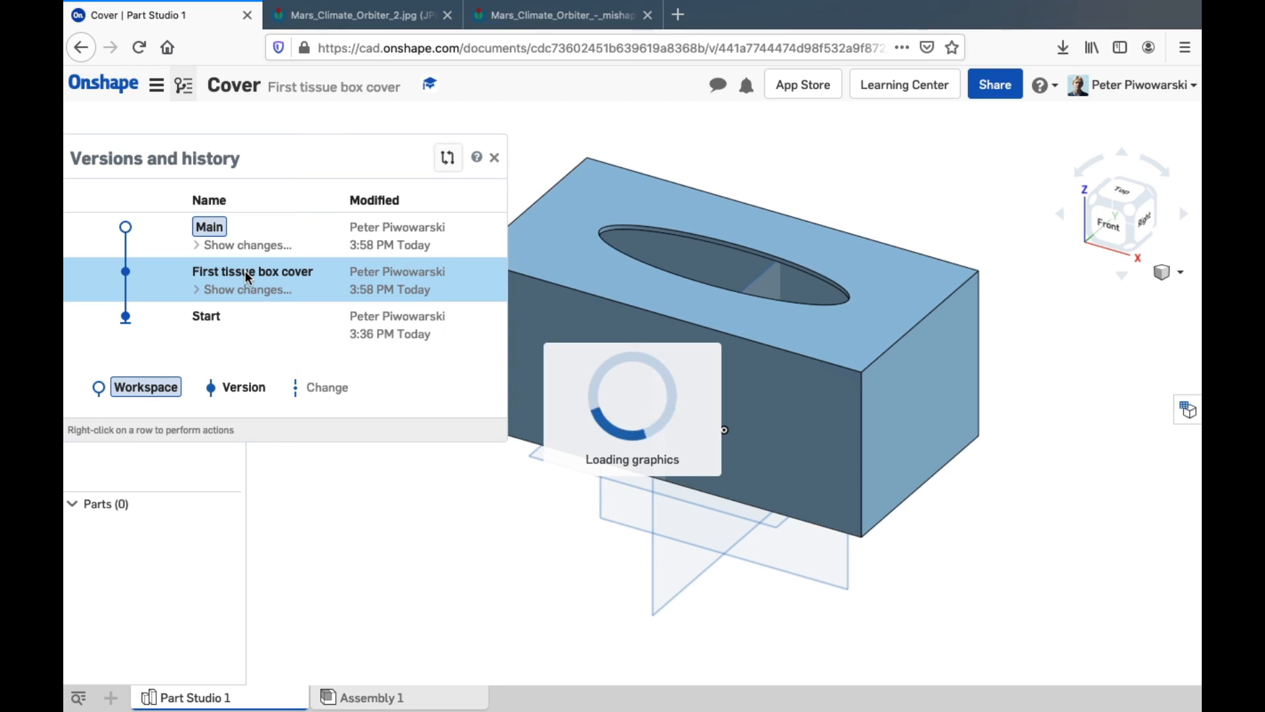
left_click(151, 236)
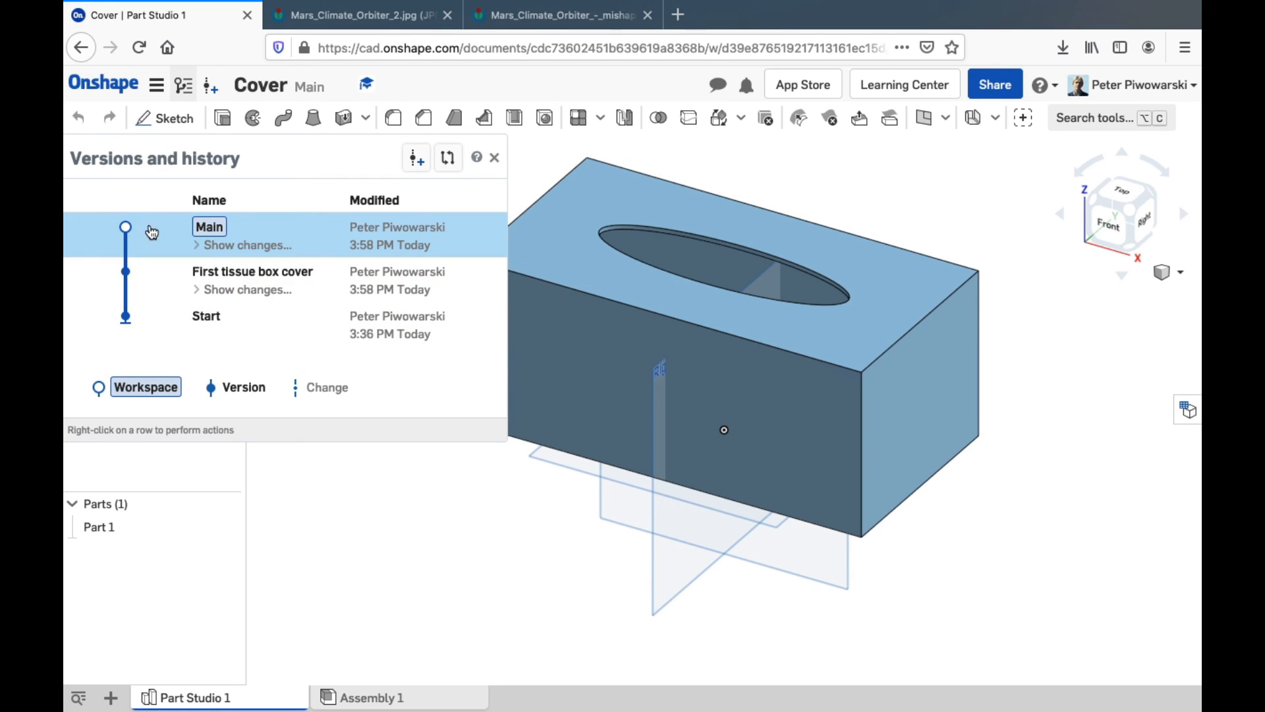
left_click(494, 159)
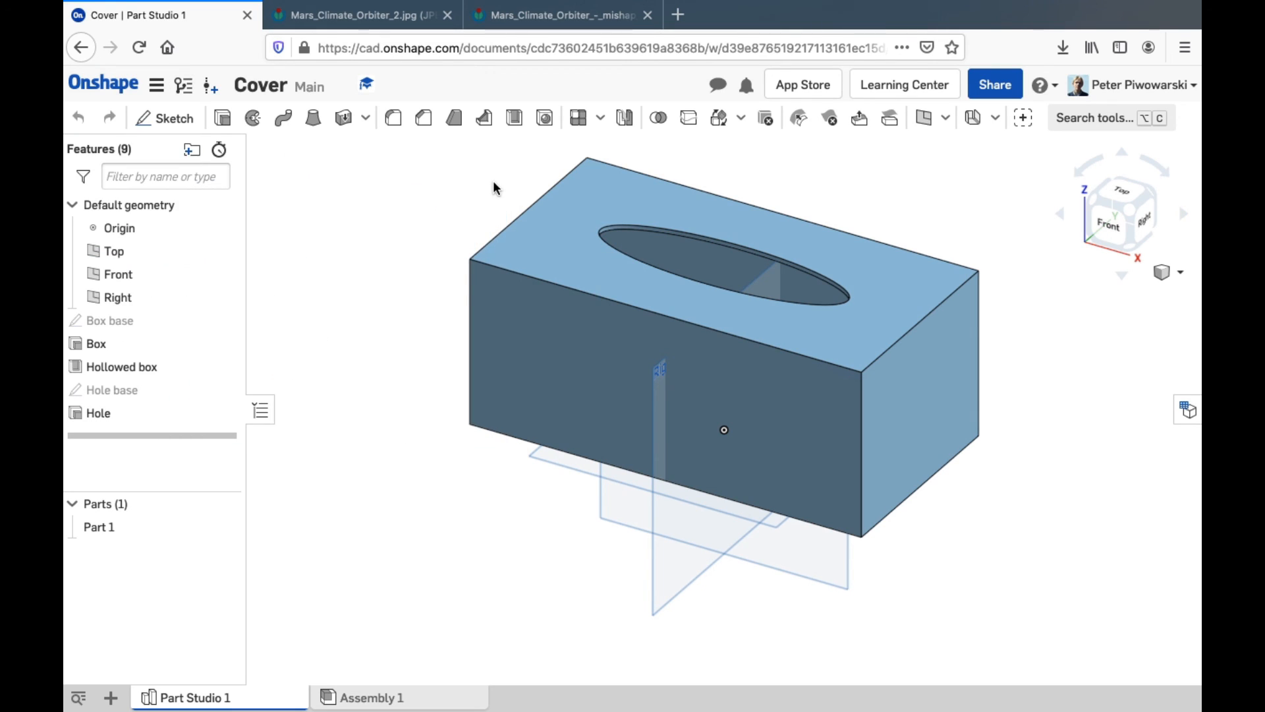